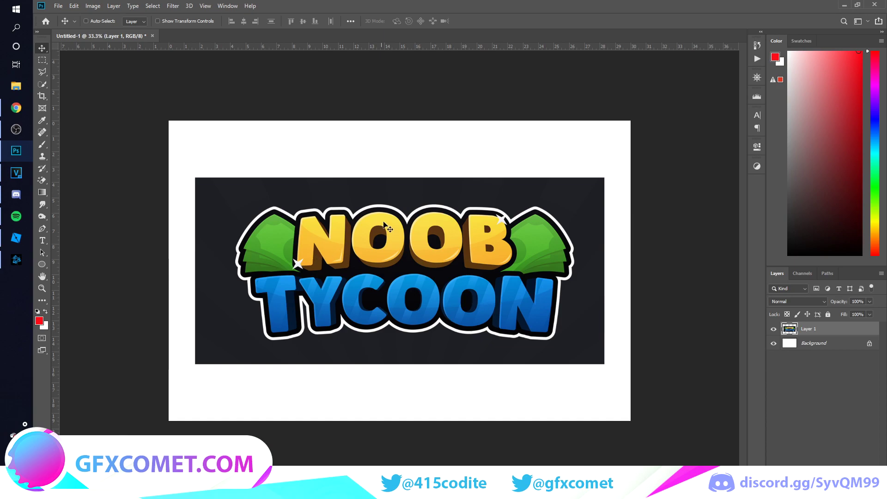
Shift the reference logo slightly up and left, and set the Horizontal Type tool's font to Ariston Comic Demo Regular.
{"action": "mouse_move", "coordinate": [492, 265]}
{"action": "left_mouse_down"}
{"action": "mouse_move", "coordinate": [449, 247]}
{"action": "mouse_move", "coordinate": [488, 260]}
{"action": "left_mouse_up"}
{"action": "key", "text": "p"}
{"action": "left_click", "coordinate": [42, 240]}
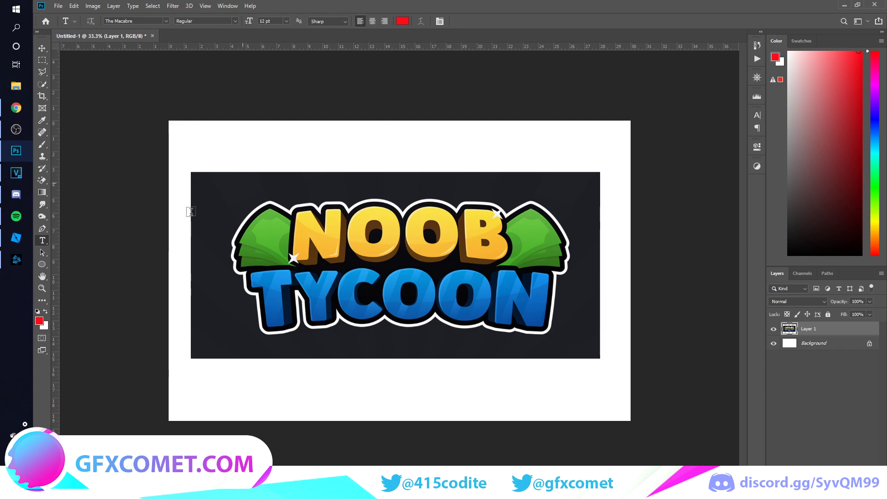
{"action": "left_click", "coordinate": [42, 243]}
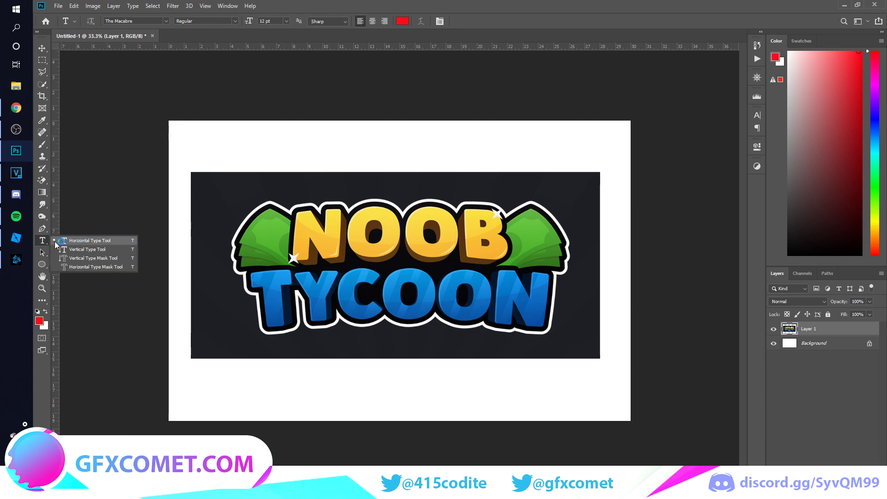
{"action": "left_click", "coordinate": [87, 240]}
{"action": "left_click", "coordinate": [120, 21]}
{"action": "type", "text": "ariston"}
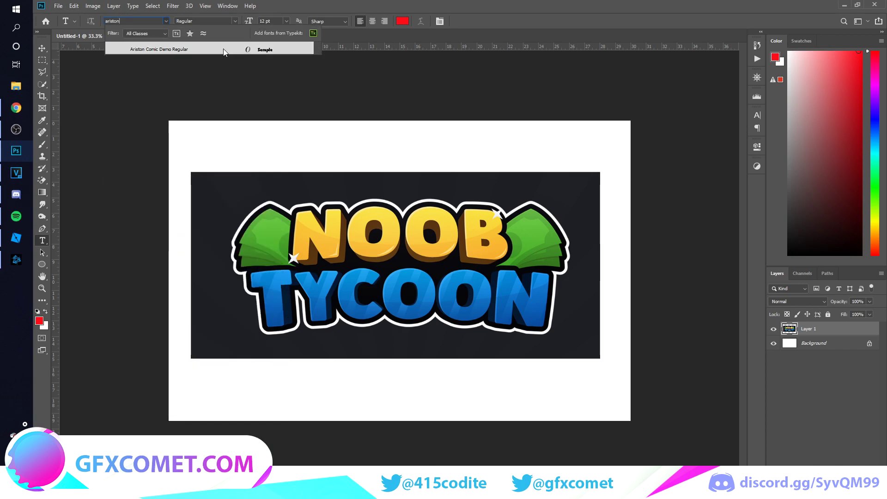
{"action": "left_click", "coordinate": [134, 49]}
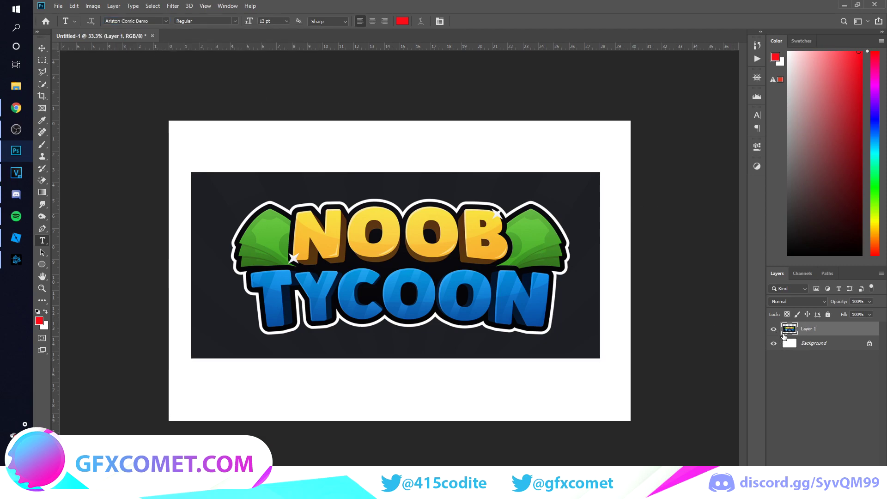
Hide the reference logo layer and add the text GFX on the canvas, scaled up to a large size.
{"action": "left_click", "coordinate": [773, 330]}
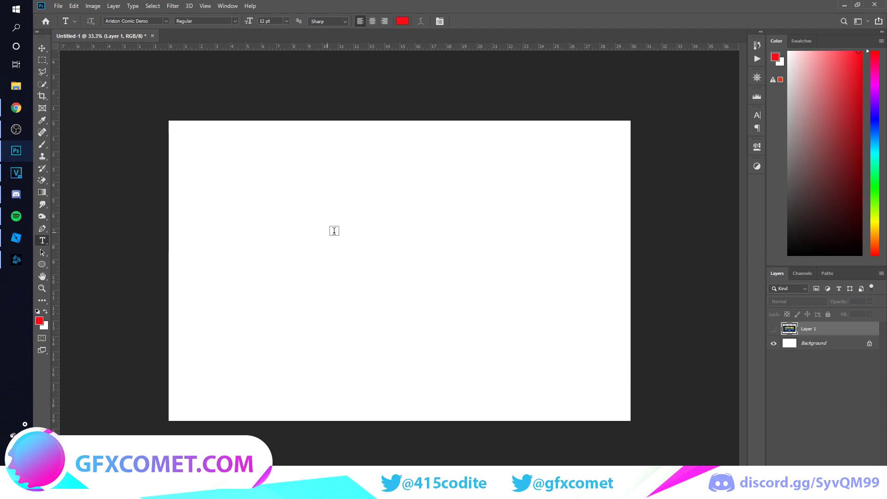
{"action": "left_click", "coordinate": [352, 272]}
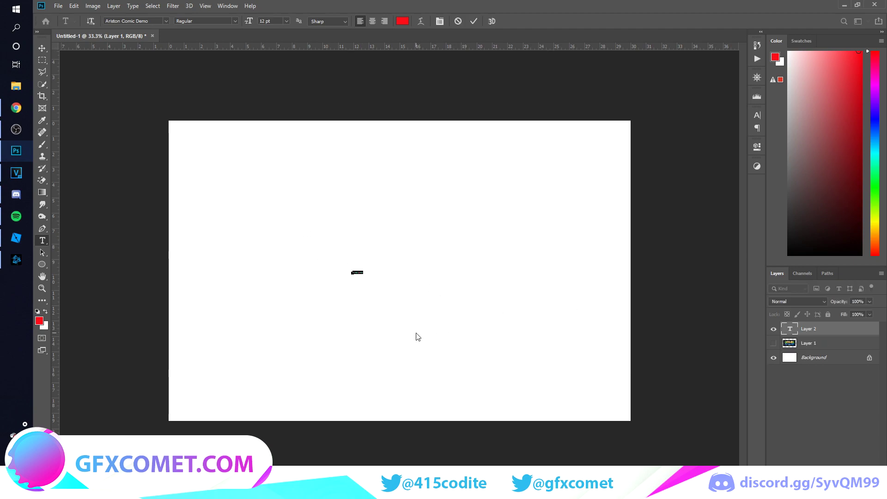
{"action": "left_click", "coordinate": [868, 330]}
{"action": "key", "text": "ctrl+t"}
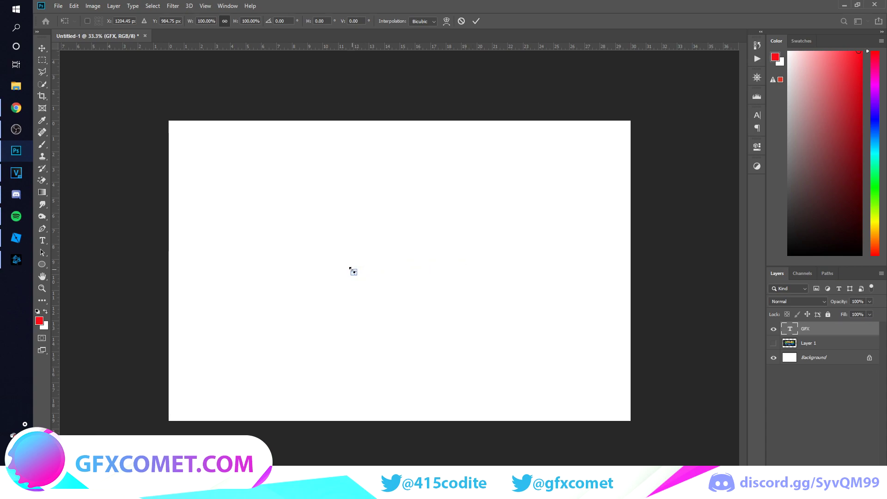
{"action": "left_click_drag", "start_coordinate": [358, 268], "coordinate": [531, 242]}
{"action": "key", "text": "Return"}
Show the reference logo again and fit the GFX text to the letter height of its upper word by moving and shrinking it.
{"action": "left_click", "coordinate": [773, 329]}
{"action": "left_click", "coordinate": [773, 343]}
{"action": "left_click", "coordinate": [773, 329]}
{"action": "left_click_drag", "start_coordinate": [416, 328], "coordinate": [477, 356]}
{"action": "left_click_drag", "start_coordinate": [378, 312], "coordinate": [479, 325]}
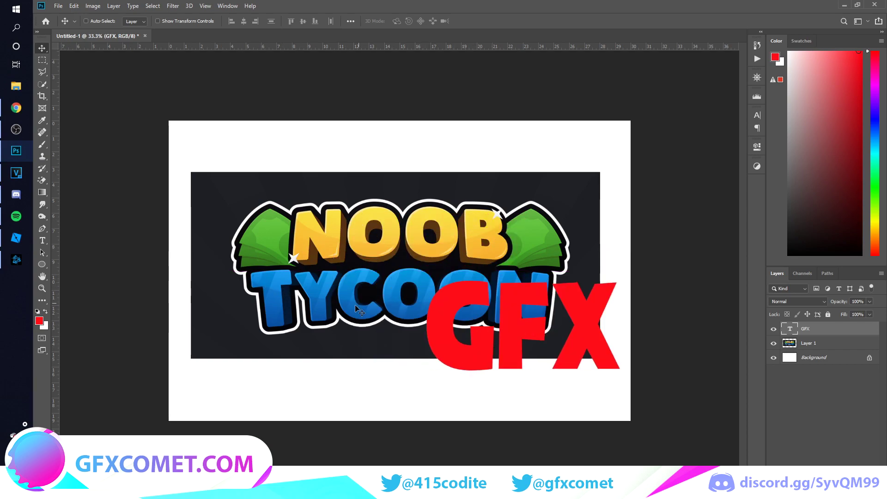
{"action": "left_click_drag", "start_coordinate": [538, 301], "coordinate": [414, 206]}
{"action": "key", "text": "ctrl+t"}
{"action": "left_click_drag", "start_coordinate": [494, 139], "coordinate": [459, 163]}
{"action": "key", "text": "Return"}
Replace the GFX text's wording with NOOB.
{"action": "key", "text": "t"}
{"action": "double_click", "coordinate": [410, 238]}
{"action": "type", "text": "NOOB"}
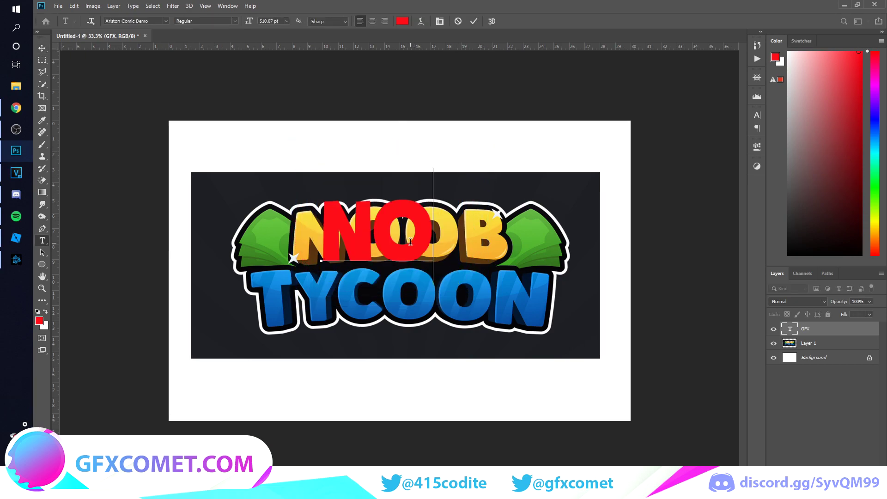
{"action": "left_click", "coordinate": [831, 332]}
Move the NOOB text over the reference logo's upper word and scale it down slightly to match.
{"action": "key", "text": "v"}
{"action": "left_click_drag", "start_coordinate": [525, 226], "coordinate": [476, 229]}
{"action": "key", "text": "ctrl+t"}
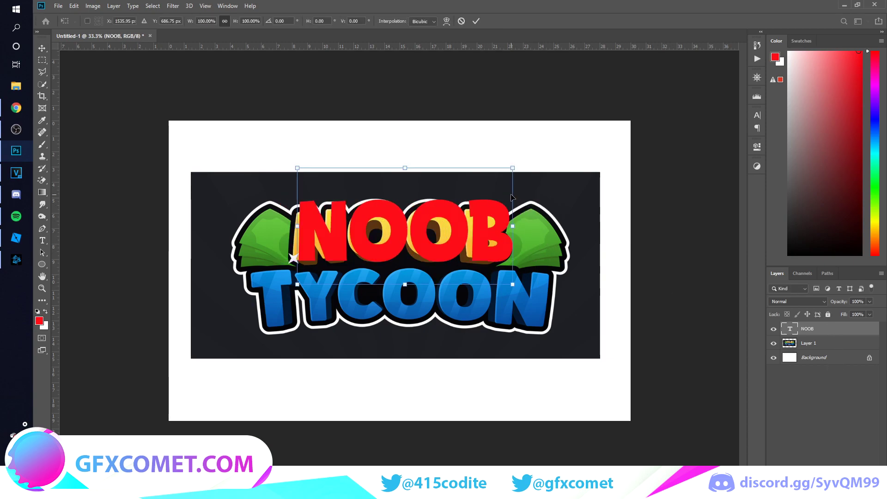
{"action": "left_click_drag", "start_coordinate": [516, 165], "coordinate": [508, 169]}
{"action": "key", "text": "Return"}
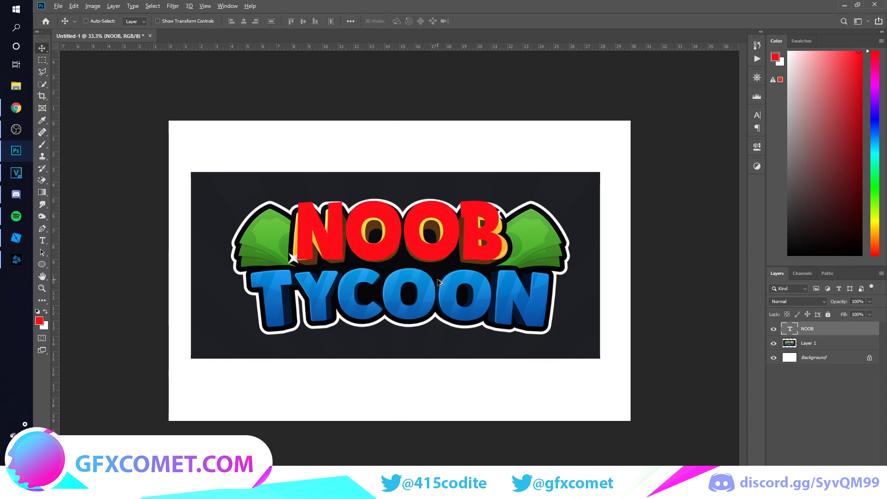
Duplicate the NOOB text, reword the copy as TYCOON, and align it over the reference logo's lower word.
{"action": "left_click_drag", "start_coordinate": [410, 241], "coordinate": [401, 309]}
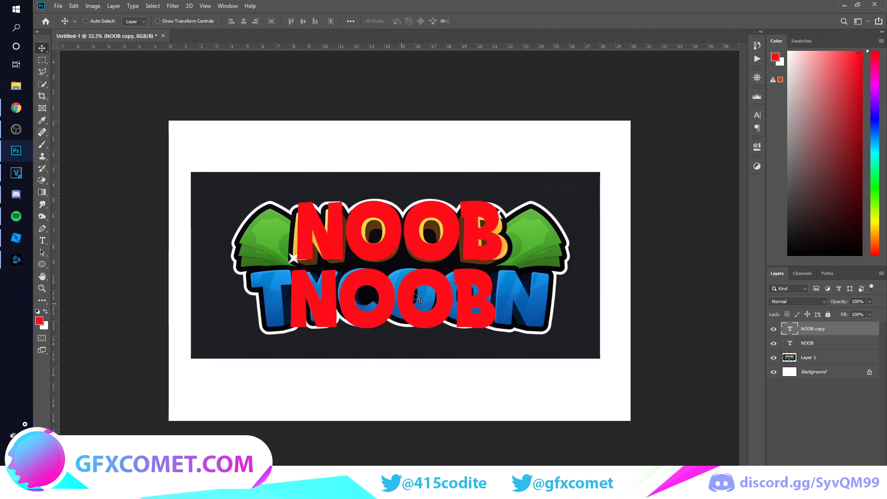
{"action": "double_click", "coordinate": [412, 289]}
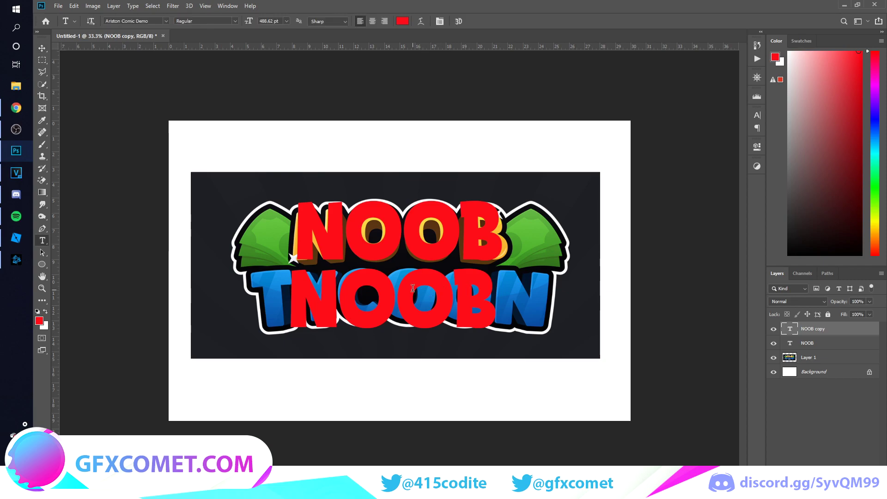
{"action": "key", "text": "ctrl+a"}
{"action": "type", "text": "TYCOON"}
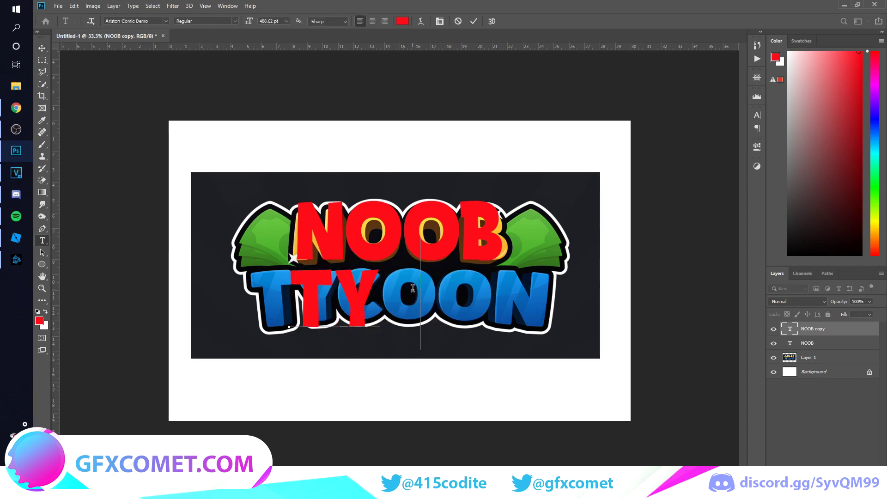
{"action": "left_click", "coordinate": [845, 332]}
{"action": "key", "text": "v"}
{"action": "left_click_drag", "start_coordinate": [547, 314], "coordinate": [509, 314]}
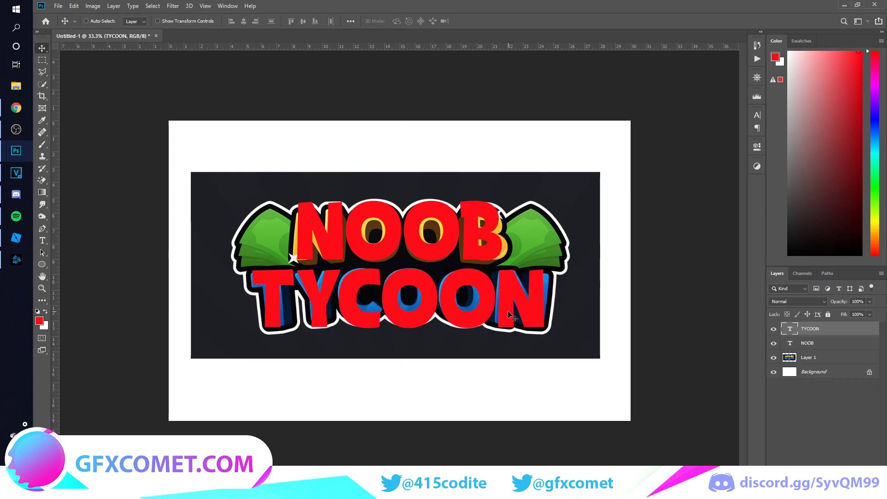
Hide the TYCOON text layer and move the NOOB text up above the reference logo's upper word.
{"action": "left_click", "coordinate": [774, 329]}
{"action": "left_click", "coordinate": [813, 343]}
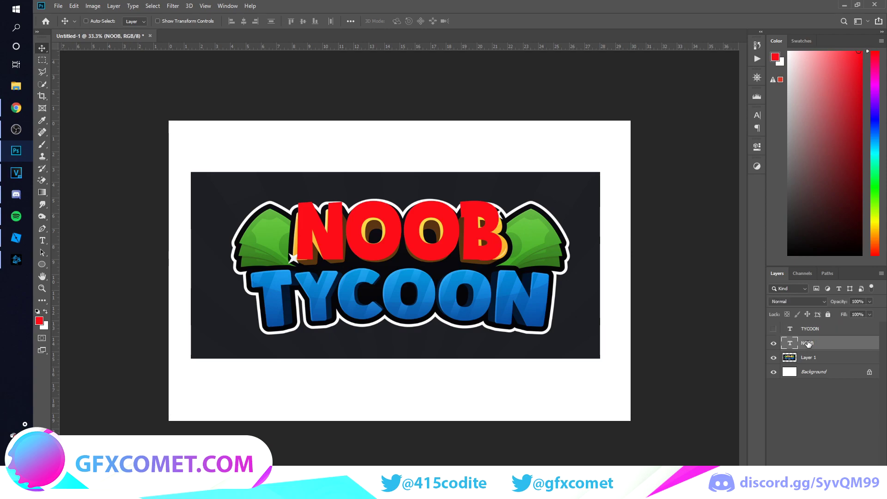
{"action": "left_click_drag", "start_coordinate": [466, 220], "coordinate": [461, 155]}
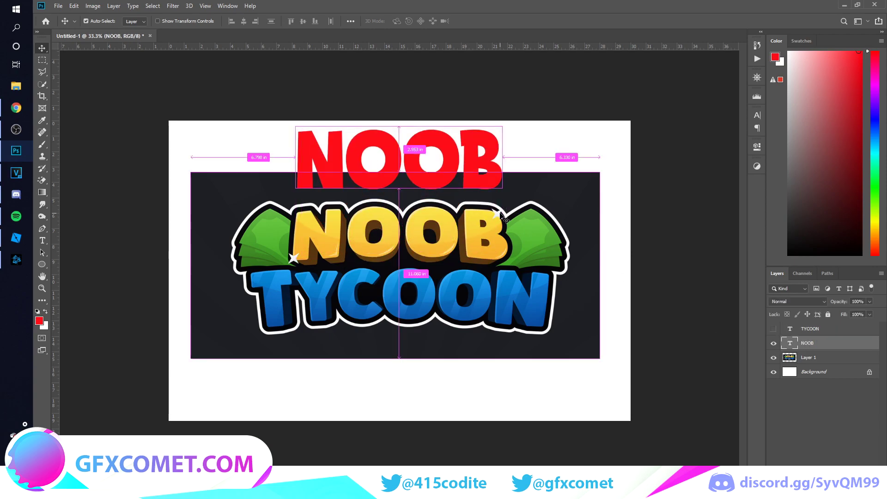
Recolour the NOOB text by sampling yellow from the reference letters and making it more saturated.
{"action": "key", "text": "ctrl+plus"}
{"action": "scroll", "coordinate": [494, 189], "scroll_direction": "up", "scroll_amount": 1}
{"action": "scroll", "coordinate": [494, 189], "scroll_direction": "up", "scroll_amount": 2}
{"action": "key", "text": "t"}
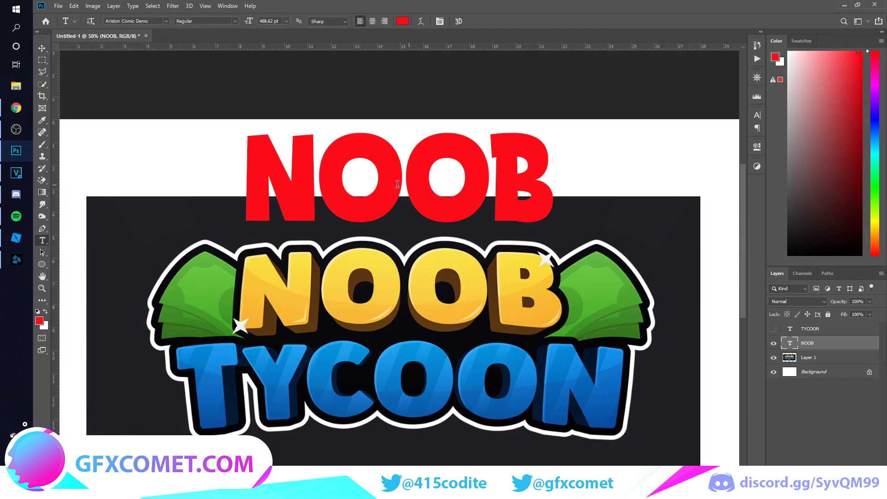
{"action": "left_click", "coordinate": [403, 177]}
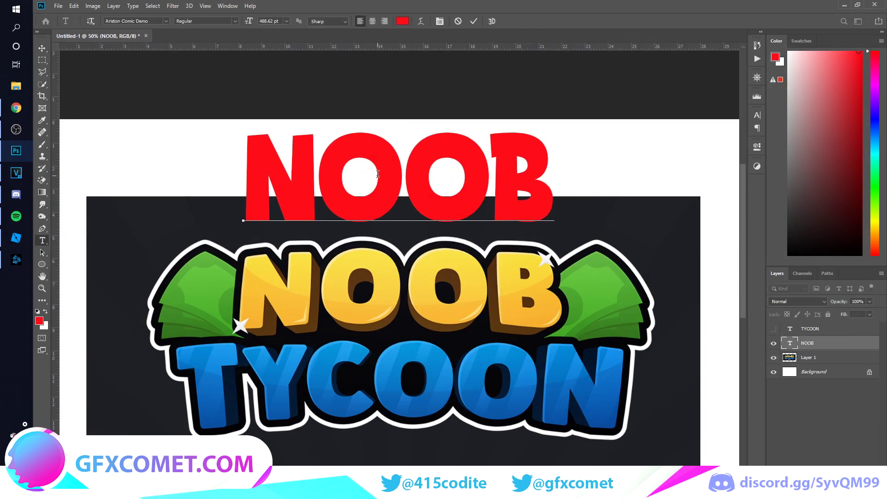
{"action": "key", "text": "ctrl+a"}
{"action": "left_click", "coordinate": [287, 183]}
{"action": "left_click", "coordinate": [249, 174]}
{"action": "key", "text": "ctrl+a"}
{"action": "left_click", "coordinate": [400, 22]}
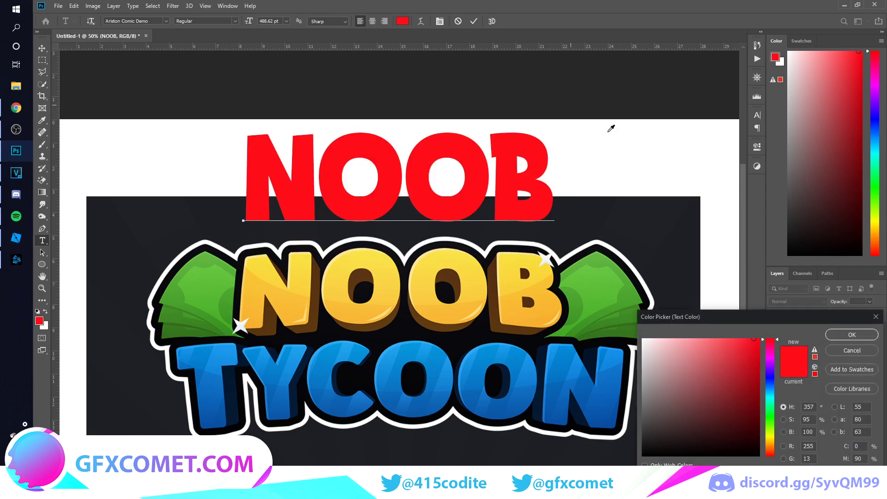
{"action": "left_click", "coordinate": [425, 287]}
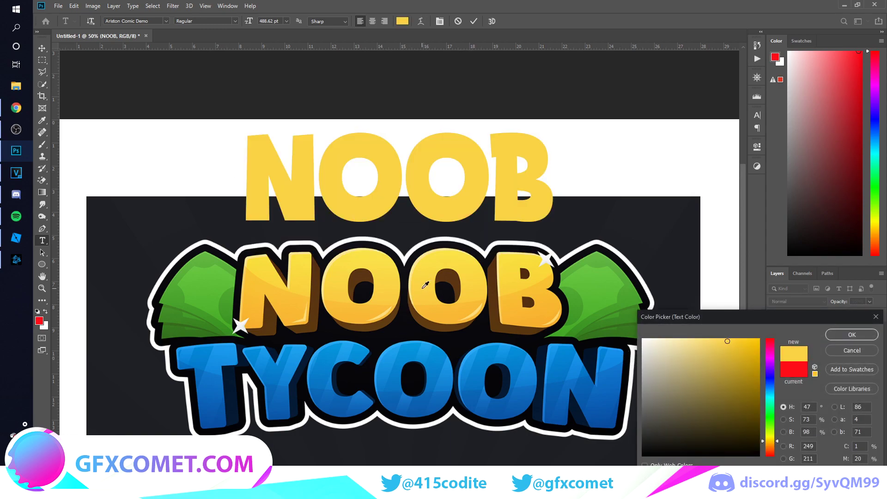
{"action": "left_click", "coordinate": [748, 340]}
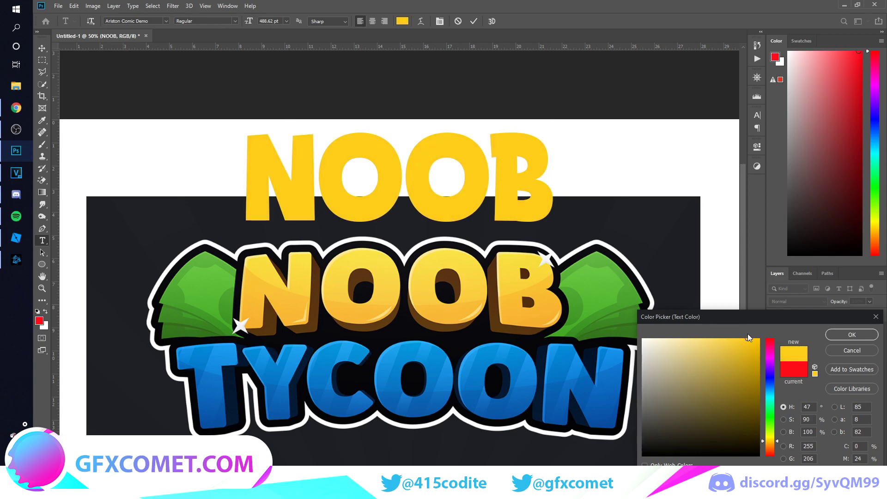
{"action": "left_click", "coordinate": [851, 334]}
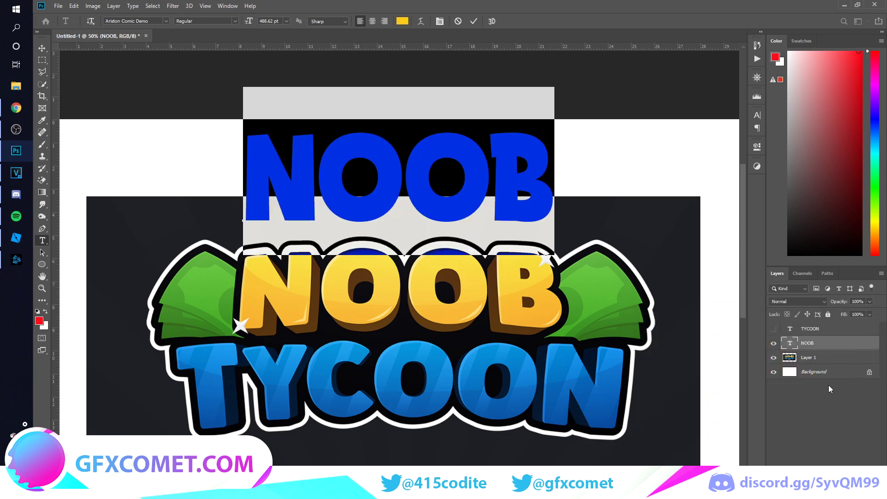
{"action": "left_click", "coordinate": [827, 343]}
Add an Inner Shadow to the NOOB text with a 137° angle, 15 px distance, 100% choke and 0 px size.
{"action": "key", "text": "v"}
{"action": "right_click", "coordinate": [837, 348]}
{"action": "left_click", "coordinate": [749, 91]}
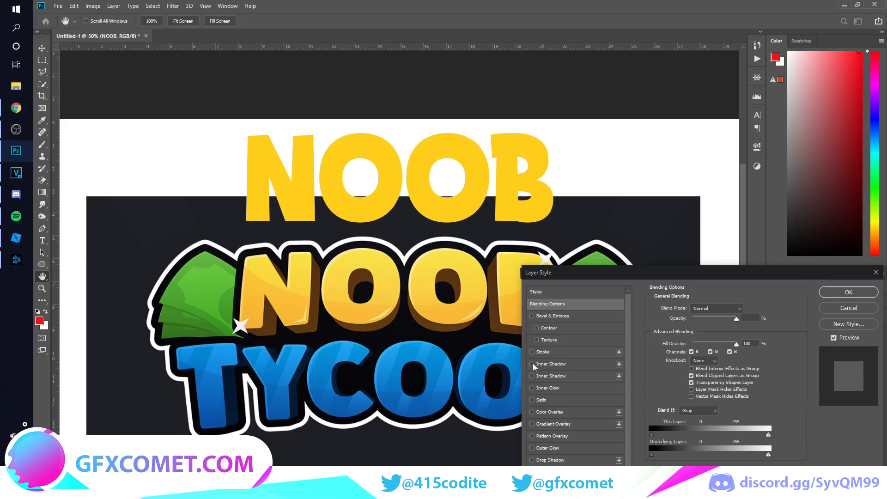
{"action": "left_click", "coordinate": [532, 363]}
{"action": "left_click", "coordinate": [569, 364]}
{"action": "mouse_move", "coordinate": [700, 361]}
{"action": "left_mouse_down"}
{"action": "mouse_move", "coordinate": [751, 360]}
{"action": "mouse_move", "coordinate": [699, 351]}
{"action": "left_mouse_up"}
{"action": "left_click_drag", "start_coordinate": [683, 371], "coordinate": [690, 351]}
{"action": "left_click", "coordinate": [686, 336]}
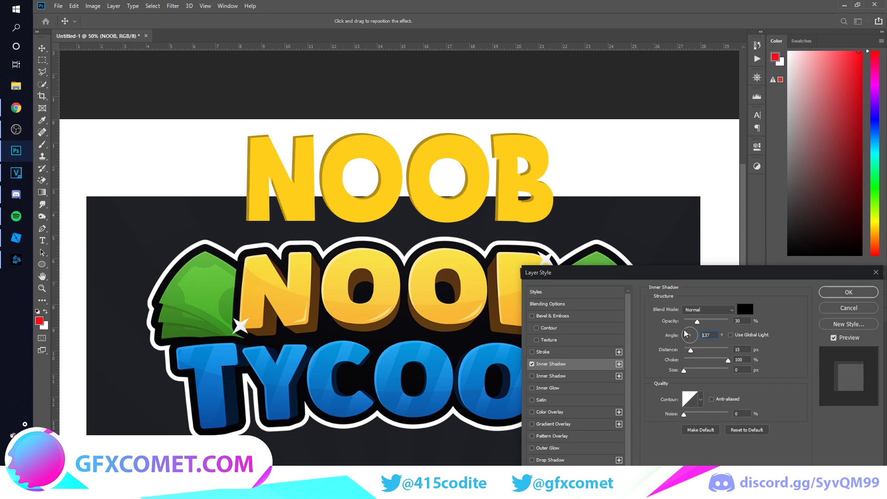
Set the NOOB text's Inner Shadow colour to a pale cream based on the reference highlight, and fine-tune its opacity.
{"action": "left_click", "coordinate": [745, 309]}
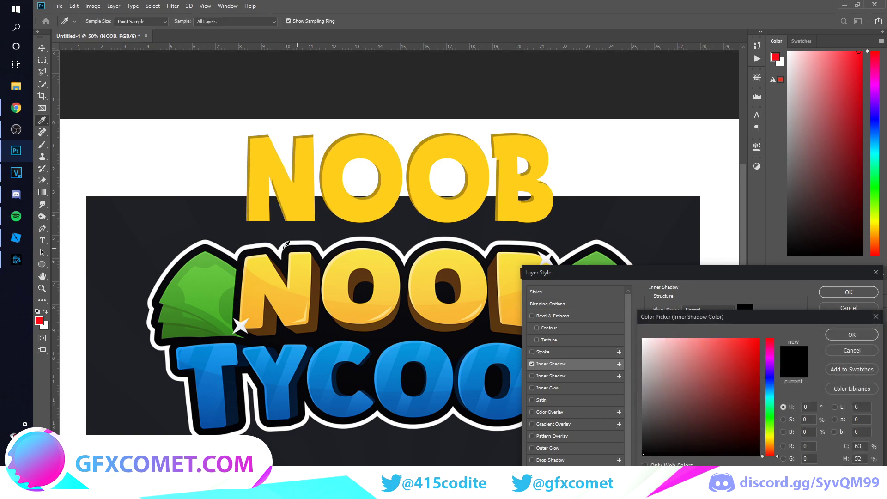
{"action": "left_click", "coordinate": [336, 254]}
{"action": "left_click", "coordinate": [667, 339]}
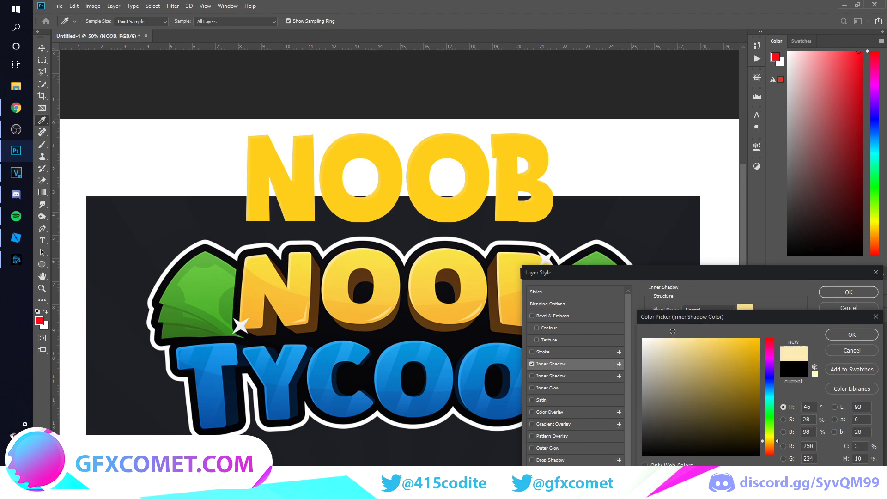
{"action": "left_click", "coordinate": [651, 338]}
{"action": "left_click", "coordinate": [871, 337]}
{"action": "mouse_move", "coordinate": [697, 321]}
{"action": "left_mouse_down"}
{"action": "mouse_move", "coordinate": [735, 320]}
{"action": "mouse_move", "coordinate": [694, 320]}
{"action": "left_mouse_up"}
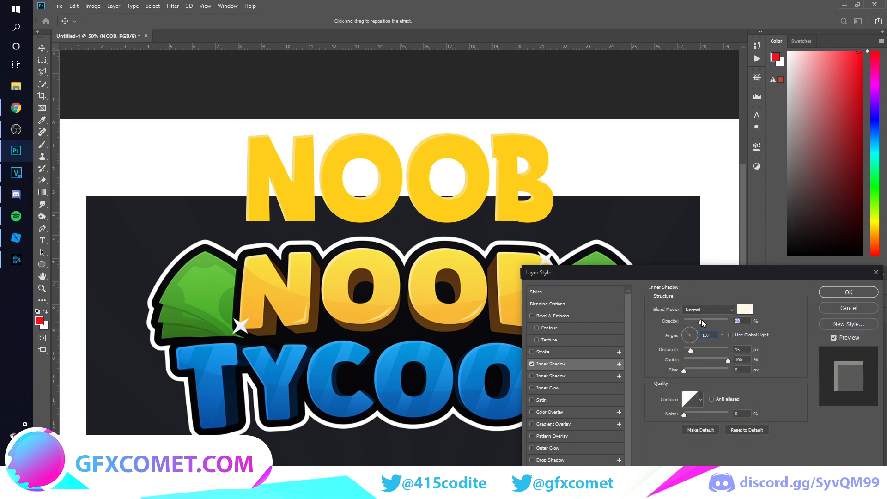
{"action": "key", "text": "Return"}
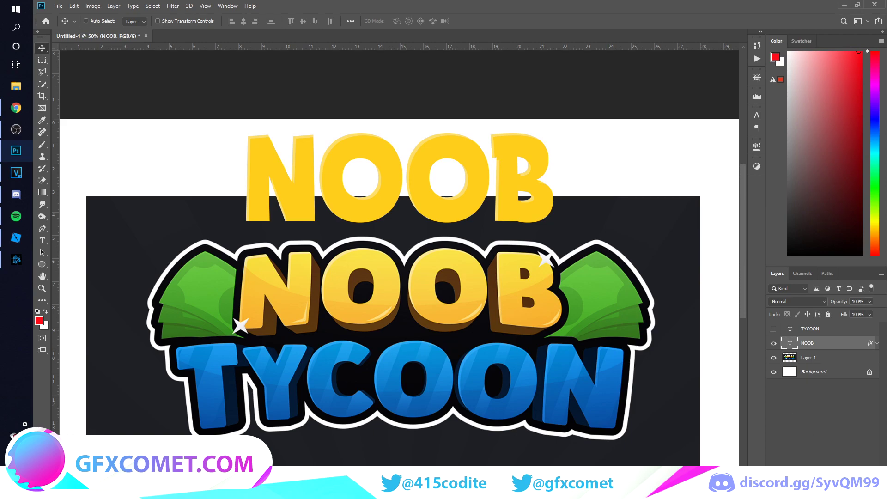
Create a new layer above the NOOB text and set the Pen tool's shape fill to white.
{"action": "key", "text": "ctrl+shift+alt+n"}
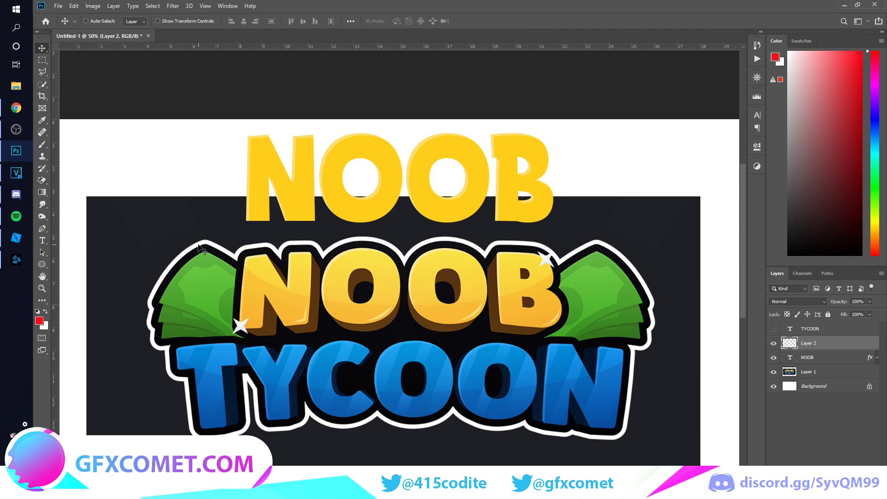
{"action": "right_click", "coordinate": [42, 229]}
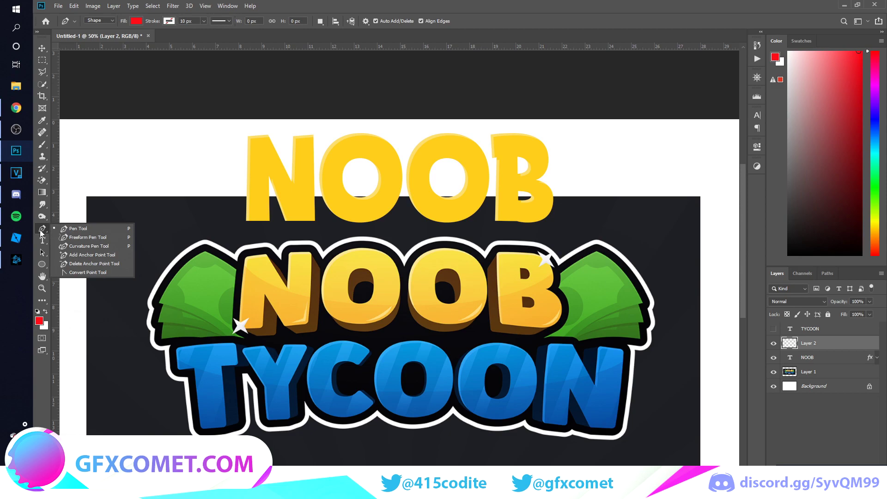
{"action": "left_click", "coordinate": [40, 233]}
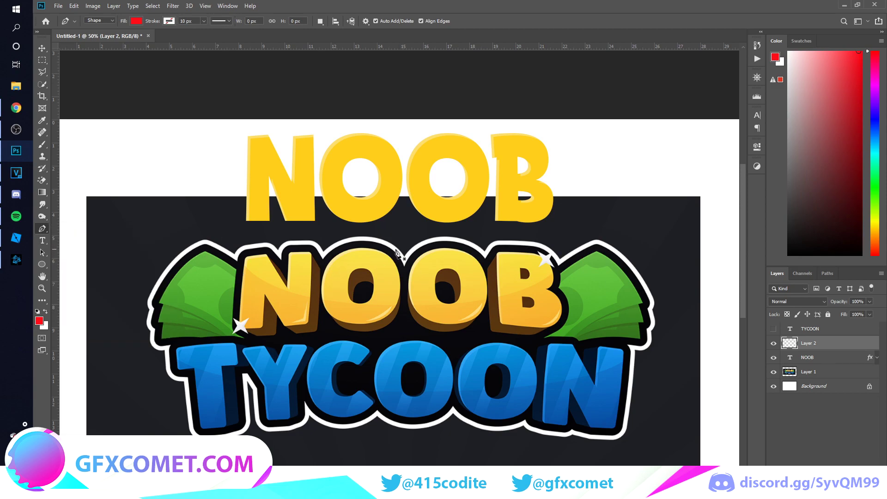
{"action": "left_click", "coordinate": [45, 312]}
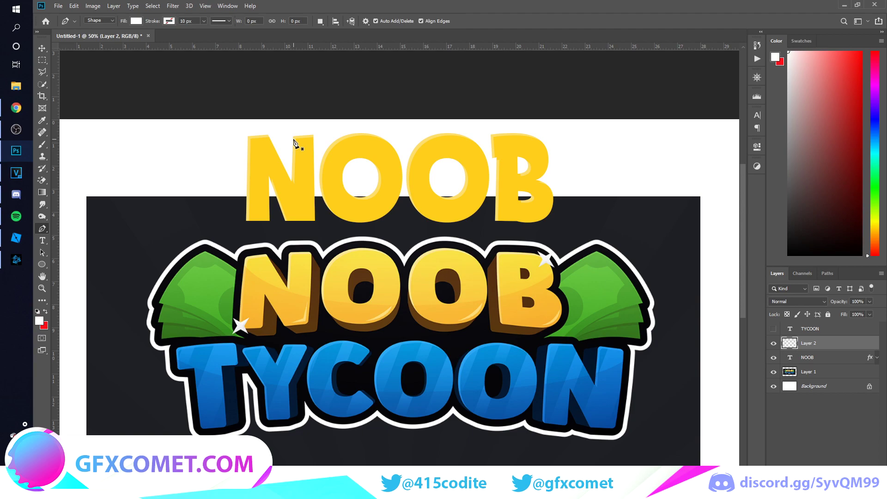
Draw a closed white Pen shape covering the upper part of the NOOB text, with its lower edge curving downward across the letters.
{"action": "left_click", "coordinate": [220, 145]}
{"action": "left_click_drag", "start_coordinate": [585, 154], "coordinate": [619, 64]}
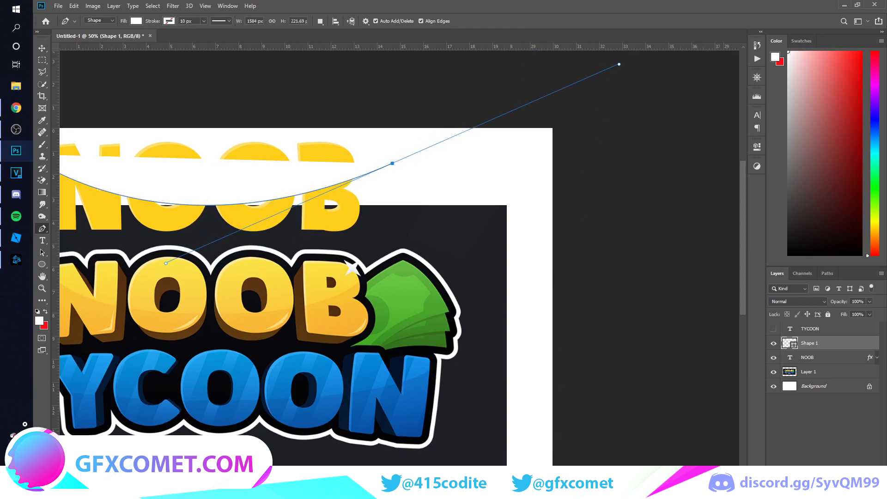
{"action": "scroll", "coordinate": [619, 64], "scroll_direction": "left", "scroll_amount": 5}
{"action": "left_click_drag", "start_coordinate": [503, 84], "coordinate": [281, 106]}
{"action": "left_click", "coordinate": [264, 104]}
{"action": "left_click", "coordinate": [255, 121]}
{"action": "left_click", "coordinate": [249, 154]}
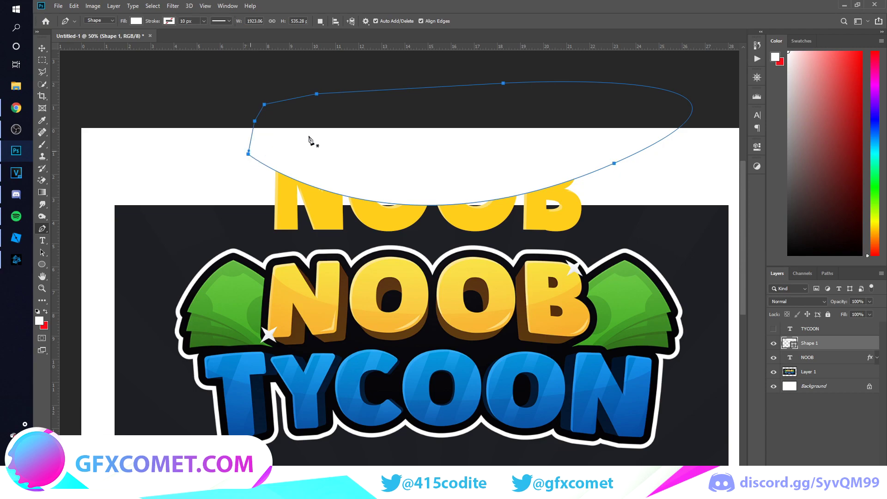
{"action": "key", "text": "Return"}
{"action": "left_click", "coordinate": [99, 20]}
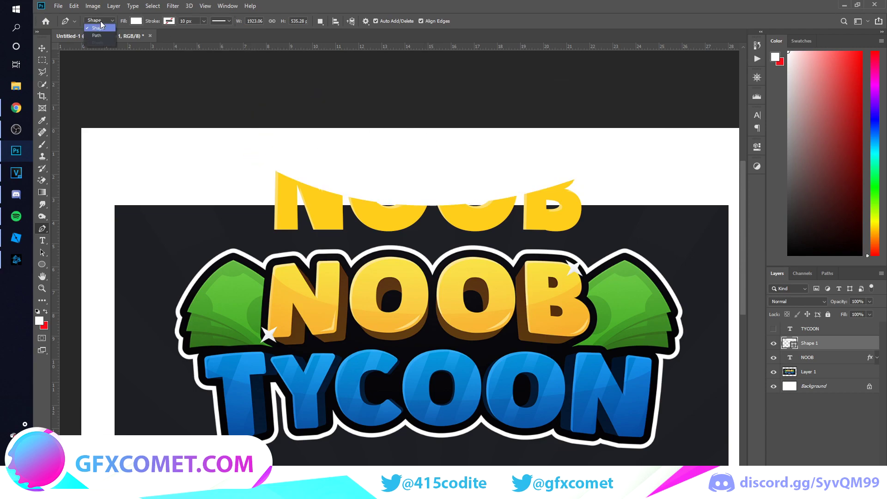
Clip the white shine shape to the NOOB text layer so it only covers the letters.
{"action": "left_click", "coordinate": [101, 28]}
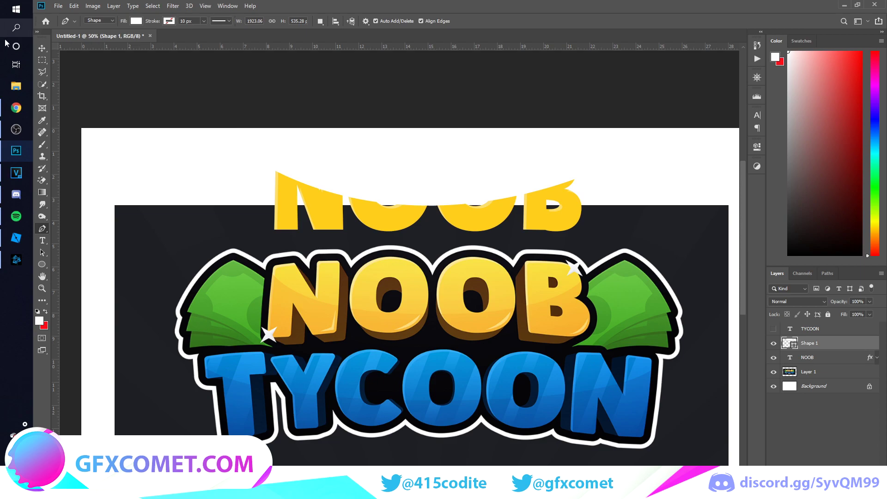
{"action": "left_click", "coordinate": [42, 48]}
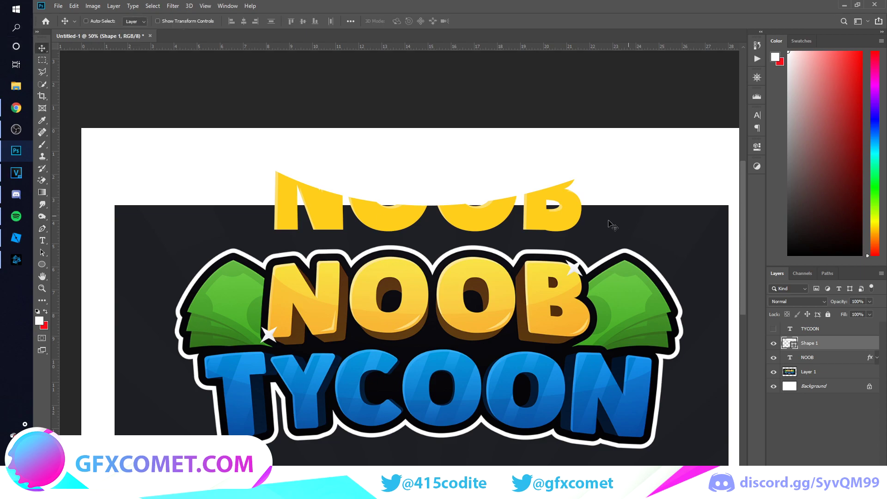
{"action": "left_click", "coordinate": [818, 350], "text": "alt"}
Fill the Background layer with a near-black colour sampled from the reference, and check it with the reference layer hidden.
{"action": "left_click", "coordinate": [775, 388]}
{"action": "left_click", "coordinate": [787, 387]}
{"action": "left_click", "coordinate": [774, 387]}
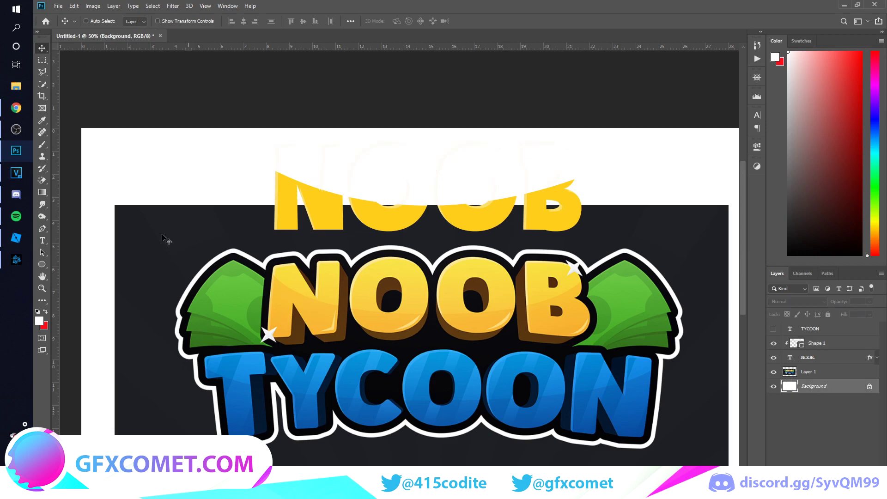
{"action": "left_click", "coordinate": [39, 320]}
{"action": "left_click", "coordinate": [617, 445]}
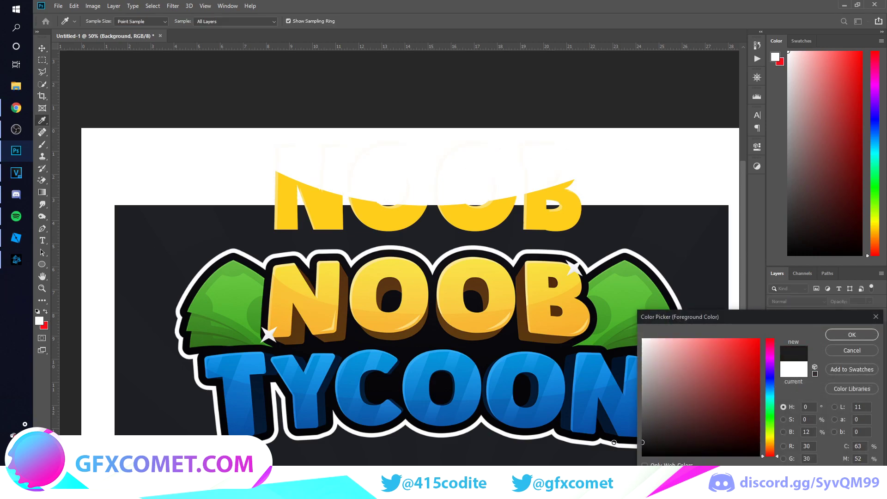
{"action": "left_click", "coordinate": [853, 335]}
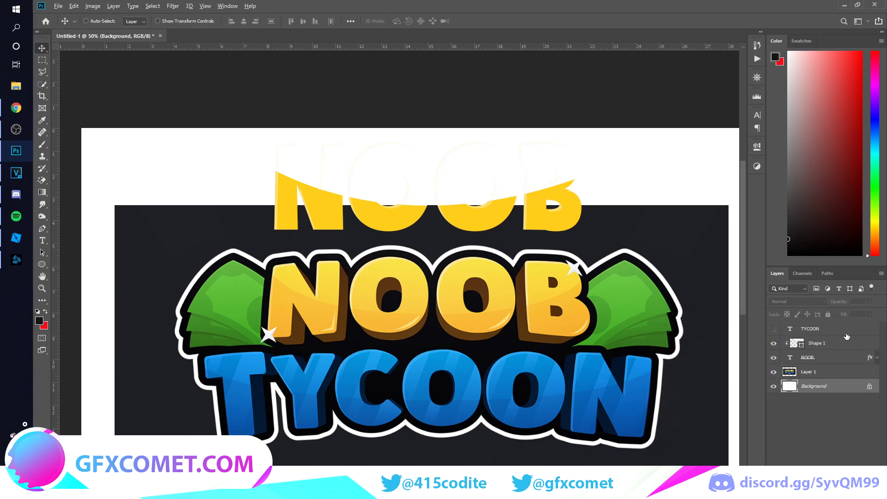
{"action": "key", "text": "alt+BackSpace"}
{"action": "left_click", "coordinate": [774, 372]}
{"action": "left_click", "coordinate": [826, 348]}
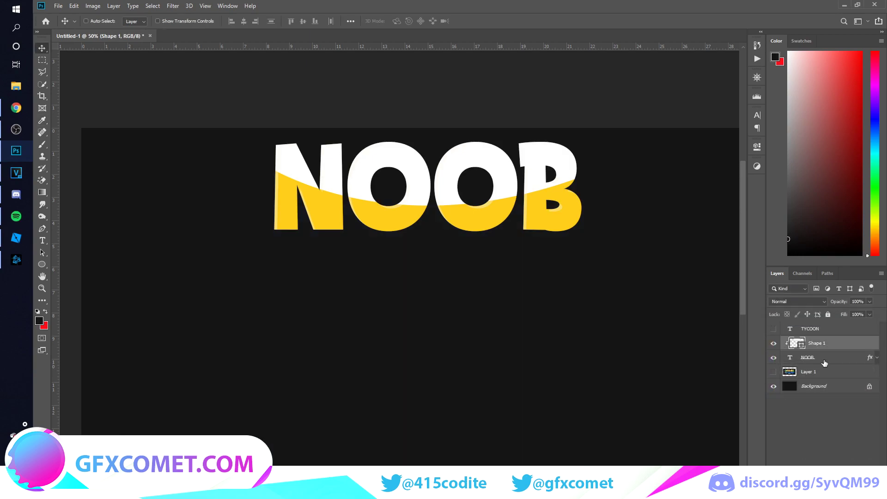
{"action": "left_click", "coordinate": [774, 372]}
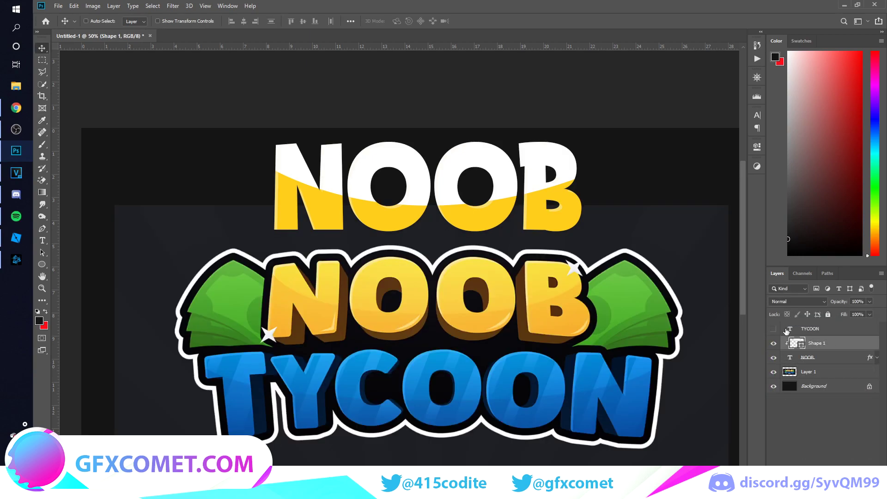
Set the shine shape's blend mode to Soft Light at 74% opacity, trying Overlay at 26% first.
{"action": "left_click", "coordinate": [813, 301]}
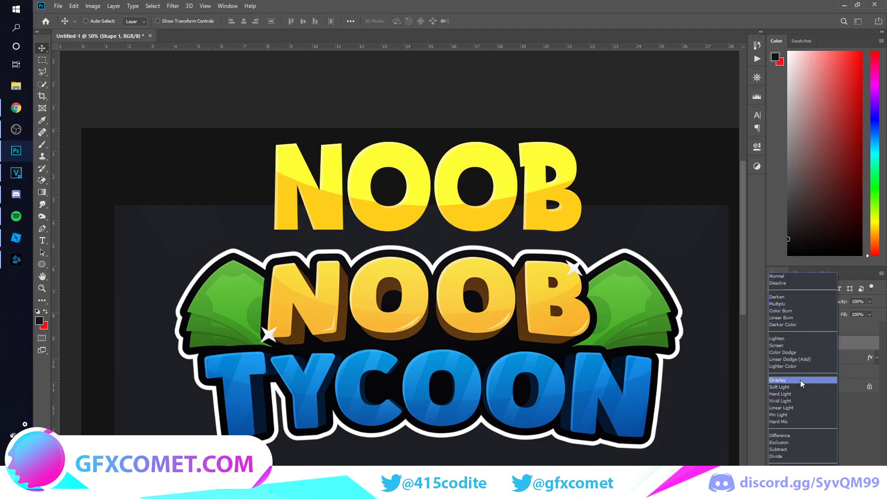
{"action": "left_click", "coordinate": [800, 380]}
{"action": "left_click_drag", "start_coordinate": [840, 301], "coordinate": [713, 320]}
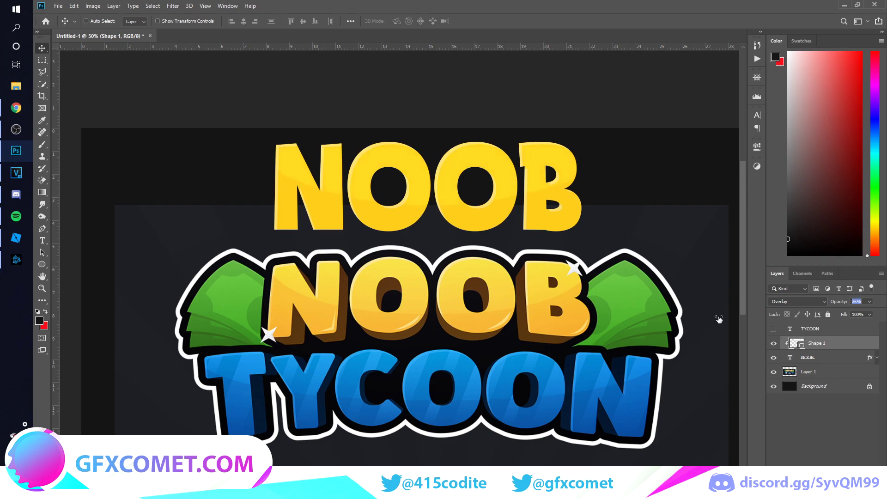
{"action": "left_click", "coordinate": [808, 303]}
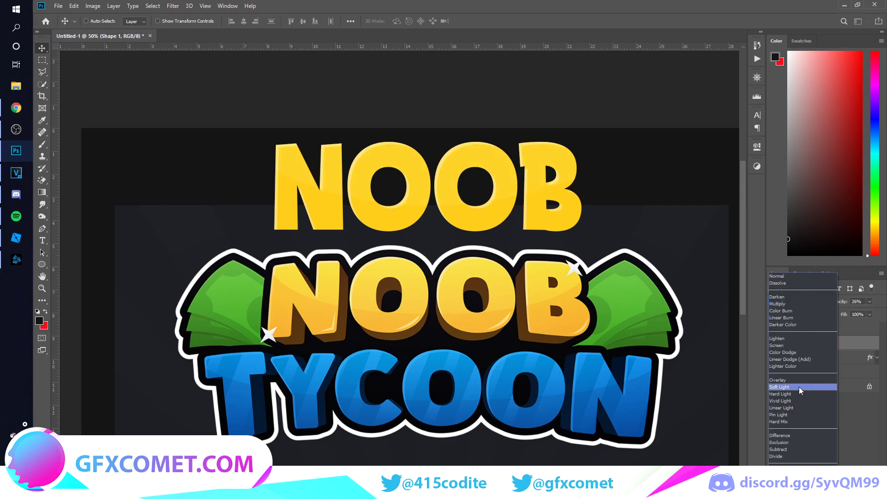
{"action": "left_click", "coordinate": [799, 387]}
{"action": "left_click_drag", "start_coordinate": [840, 302], "coordinate": [869, 308]}
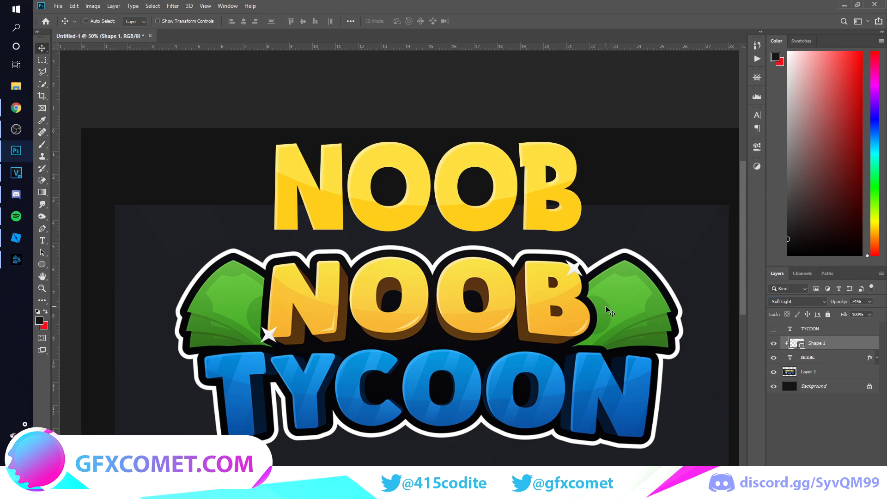
Duplicate the NOOB text layer beneath the original and offset the copy slightly downward.
{"action": "left_click", "coordinate": [811, 362]}
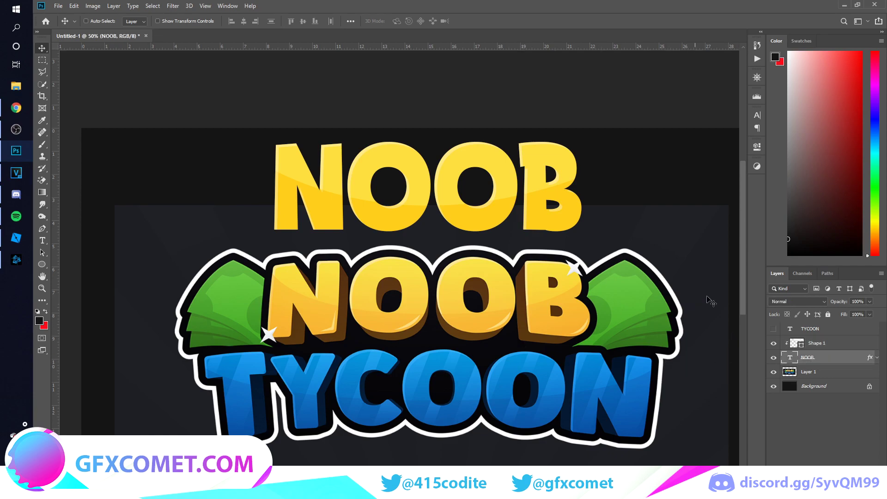
{"action": "left_click_drag", "start_coordinate": [826, 360], "coordinate": [825, 372]}
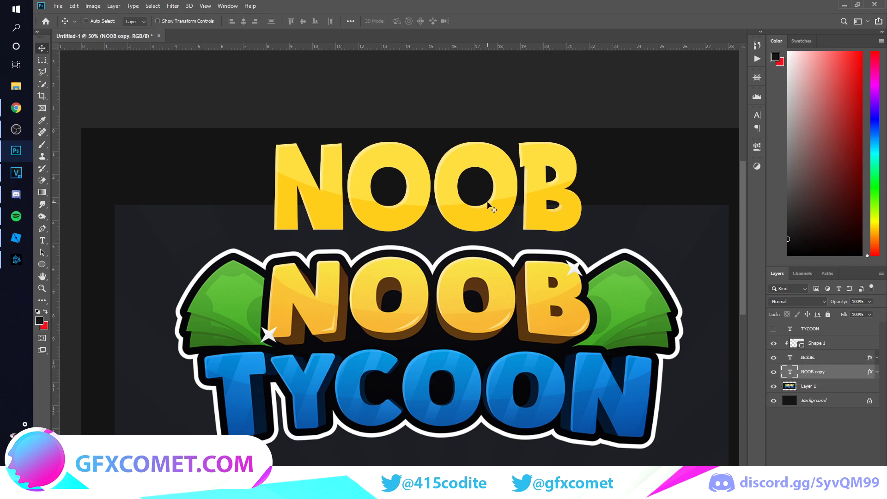
{"action": "left_click_drag", "start_coordinate": [464, 196], "coordinate": [508, 226]}
{"action": "left_click_drag", "start_coordinate": [503, 190], "coordinate": [503, 197]}
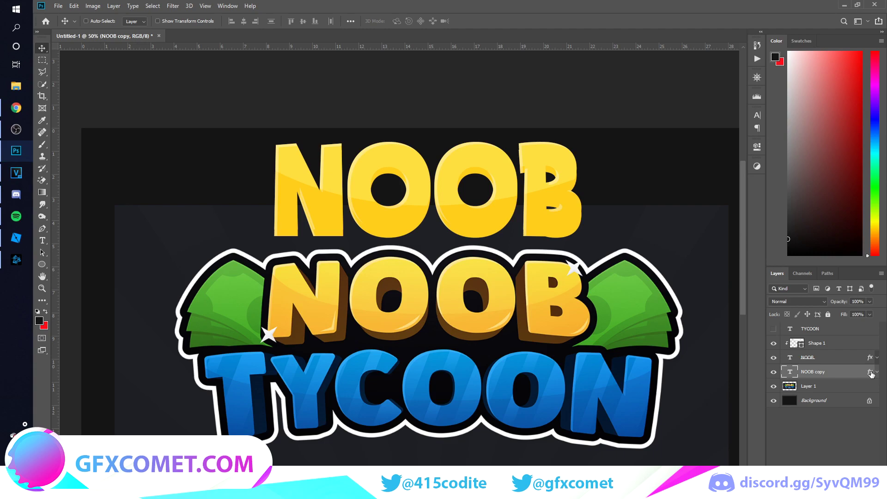
Remove the layer effects from the NOOB copy.
{"action": "left_click", "coordinate": [774, 373]}
{"action": "left_click", "coordinate": [773, 373]}
{"action": "left_click_drag", "start_coordinate": [870, 372], "coordinate": [868, 465]}
Lower the NOOB copy clear of the original and recolour its text to the dark brown of the reference lettering's sides.
{"action": "left_click_drag", "start_coordinate": [538, 209], "coordinate": [537, 270]}
{"action": "key", "text": "t"}
{"action": "left_click", "coordinate": [537, 270]}
{"action": "key", "text": "ctrl+a"}
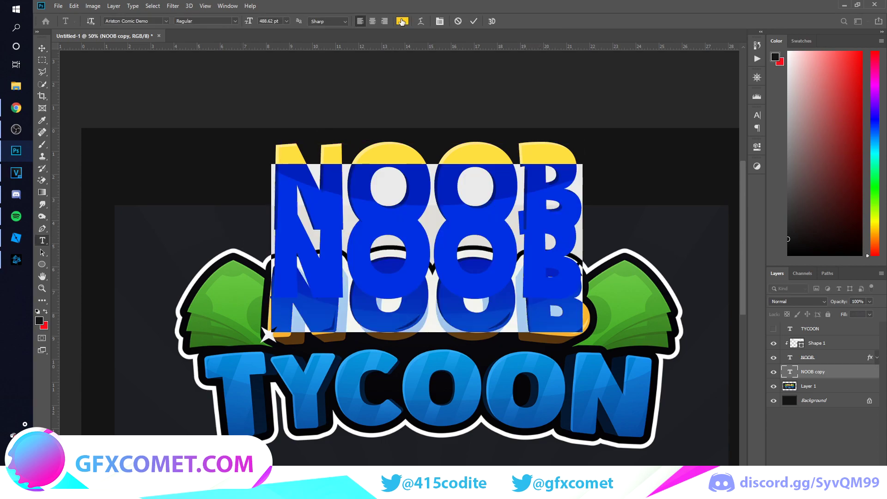
{"action": "left_click", "coordinate": [402, 21]}
{"action": "left_click", "coordinate": [412, 329]}
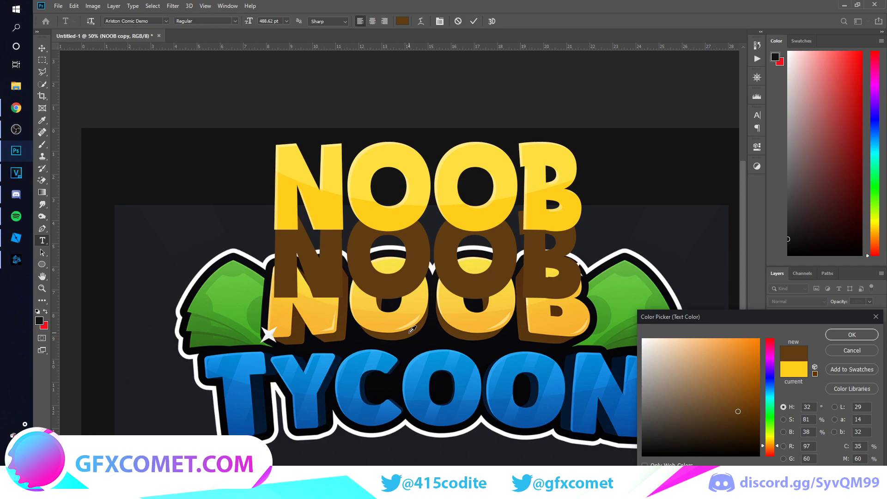
{"action": "left_click", "coordinate": [844, 337]}
{"action": "left_click", "coordinate": [833, 375]}
Move the brown NOOB copy back up behind the yellow text, slightly lower, and scale it down a little around its centre.
{"action": "key", "text": "v"}
{"action": "left_click_drag", "start_coordinate": [528, 292], "coordinate": [527, 234]}
{"action": "key", "text": "ctrl+t"}
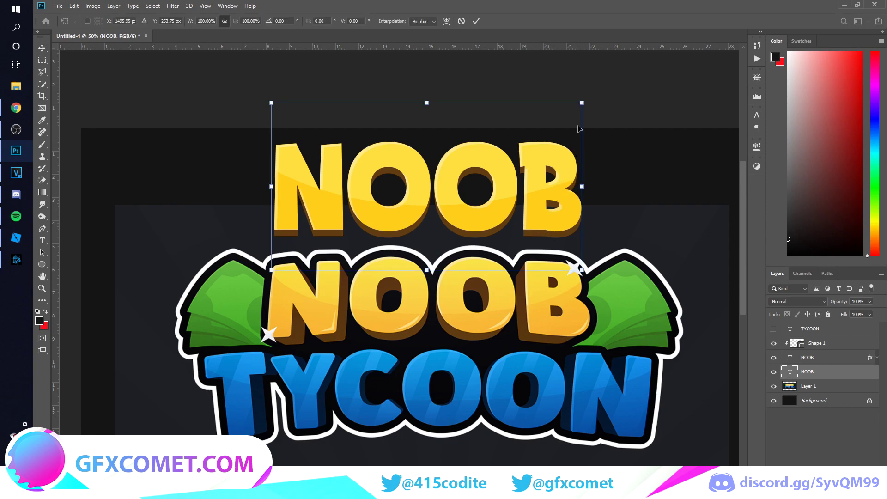
{"action": "left_click_drag", "start_coordinate": [582, 98], "coordinate": [575, 103]}
{"action": "key", "text": "Return"}
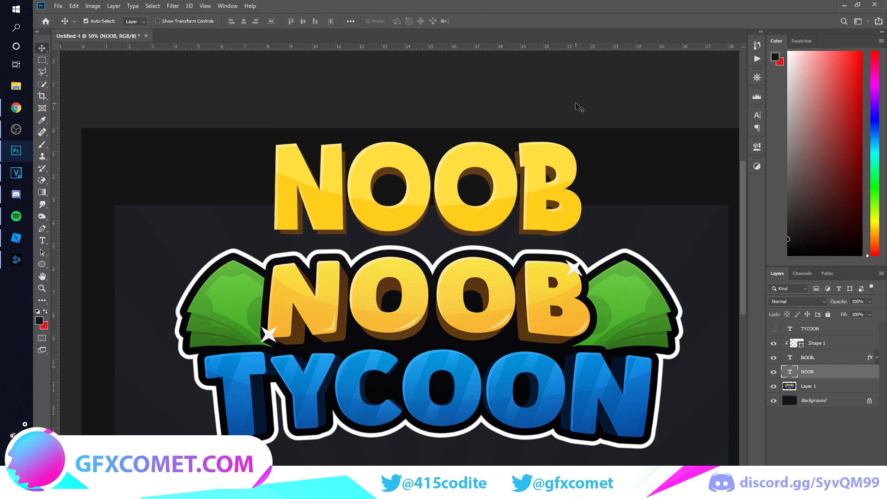
{"action": "left_click_drag", "start_coordinate": [498, 136], "coordinate": [501, 137]}
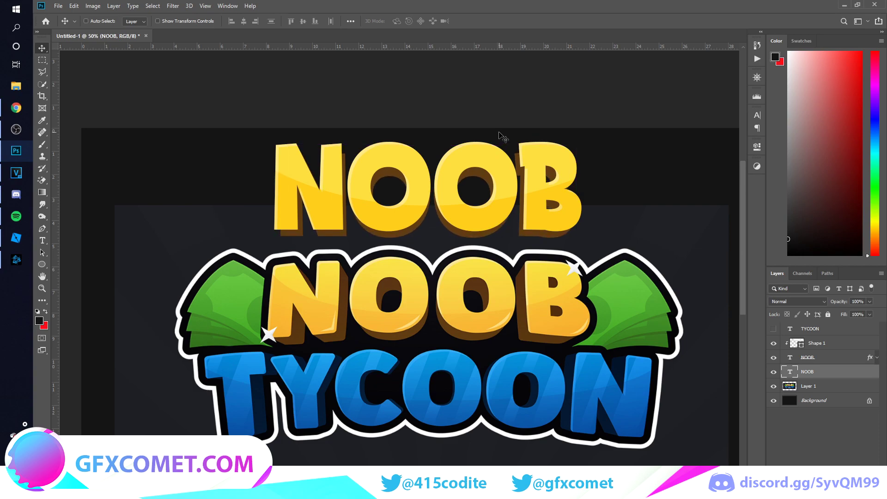
Scale the brown NOOB copy down slightly more to deepen the perspective of the letter sides.
{"action": "key", "text": "ctrl+plus"}
{"action": "key", "text": "ctrl+t"}
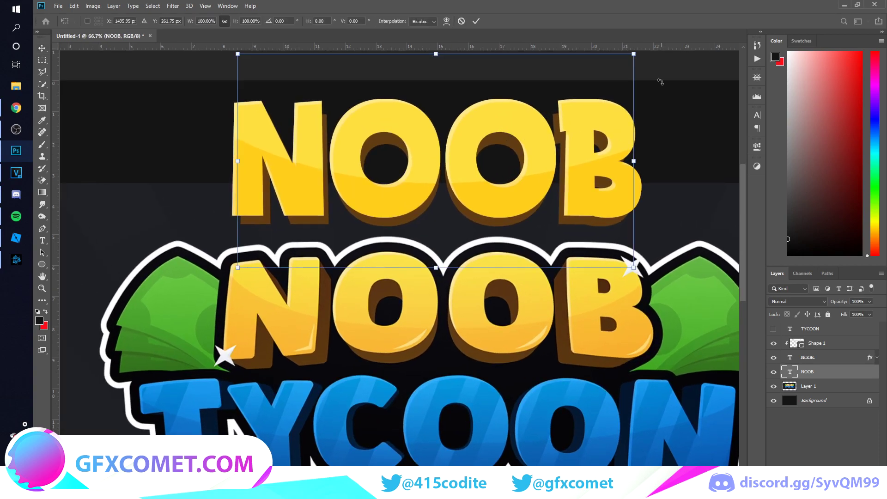
{"action": "left_click_drag", "start_coordinate": [640, 55], "coordinate": [631, 55]}
{"action": "key", "text": "Return"}
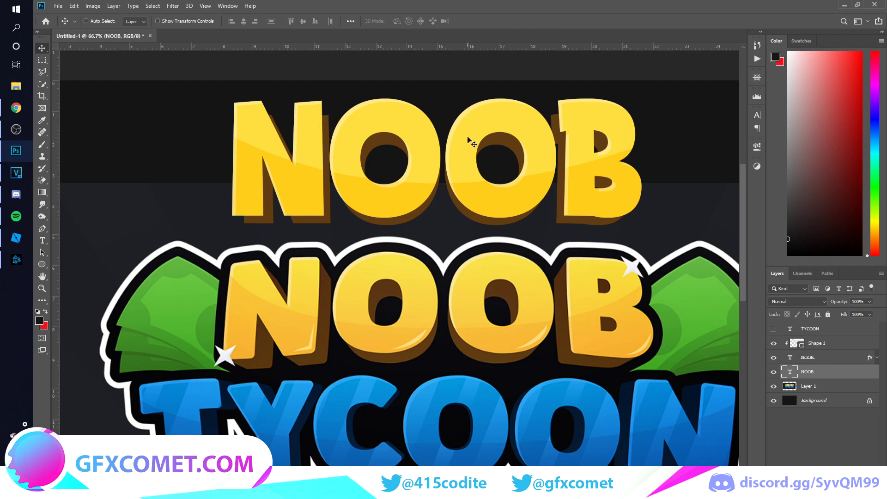
Create a new layer above the brown NOOB copy and use its sampled brown as the Pen tool's fill.
{"action": "scroll", "coordinate": [504, 231], "scroll_direction": "up", "scroll_amount": 3}
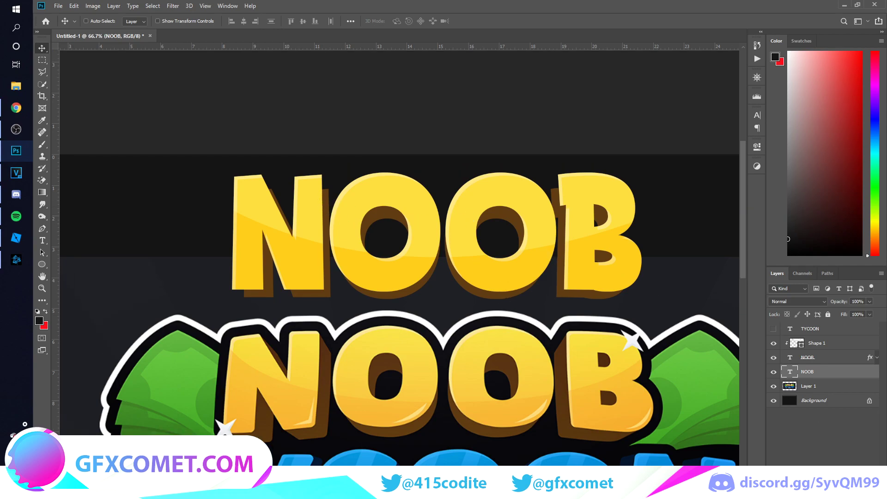
{"action": "key", "text": "ctrl+shift+alt+n"}
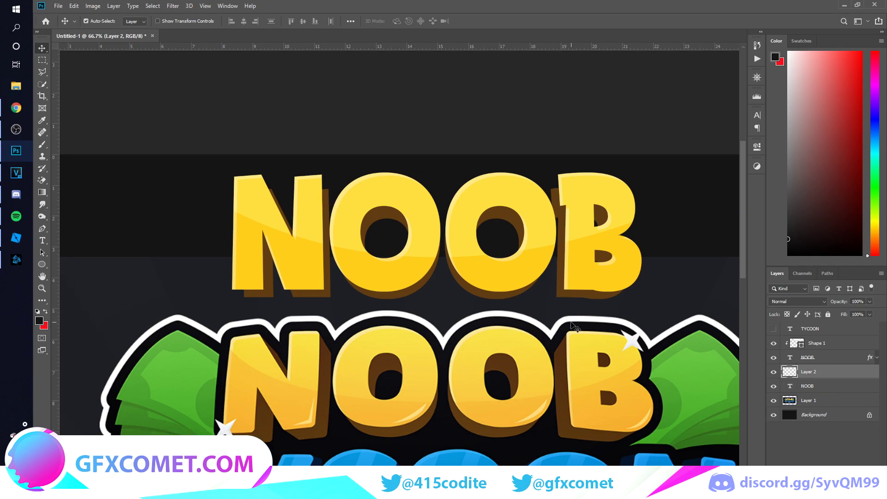
{"action": "key", "text": "ctrl+plus"}
{"action": "scroll", "coordinate": [337, 129], "scroll_direction": "down", "scroll_amount": 1}
{"action": "left_click", "coordinate": [42, 229]}
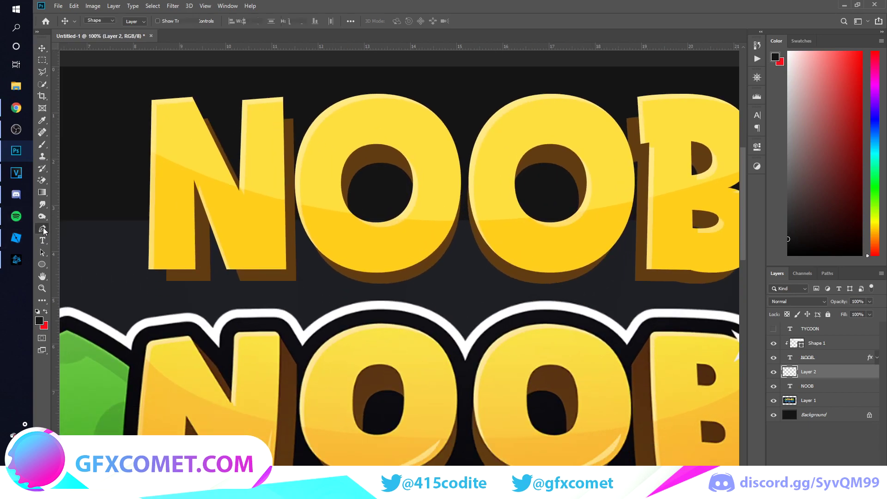
{"action": "left_click", "coordinate": [42, 120]}
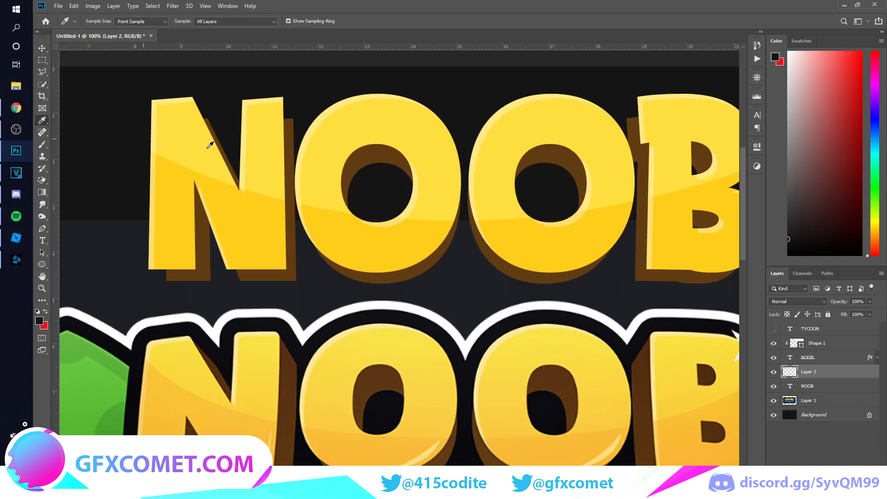
{"action": "left_click", "coordinate": [289, 139]}
{"action": "left_click", "coordinate": [42, 229]}
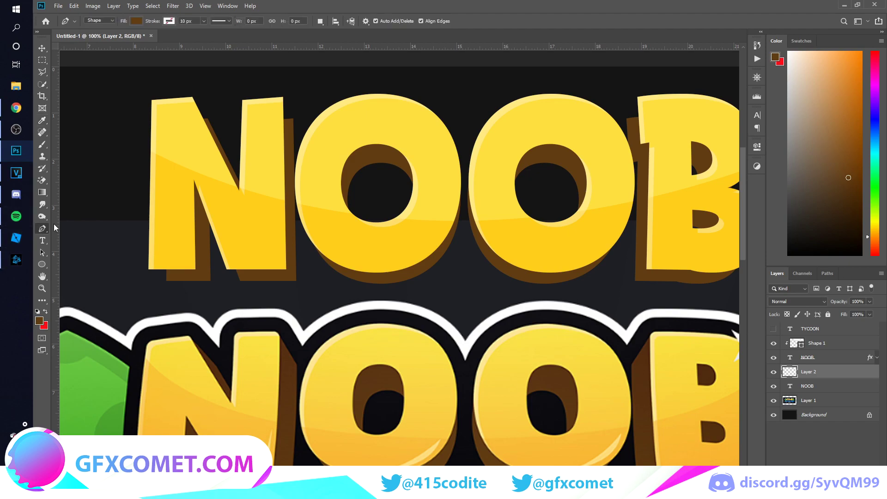
Draw two brown Pen shapes joining the N's upper-right and upper-inner corners to its brown extrusion.
{"action": "left_click", "coordinate": [292, 122]}
{"action": "left_click", "coordinate": [293, 119]}
{"action": "left_click", "coordinate": [282, 98]}
{"action": "left_click", "coordinate": [275, 124]}
{"action": "left_click", "coordinate": [283, 136]}
{"action": "left_click", "coordinate": [293, 120]}
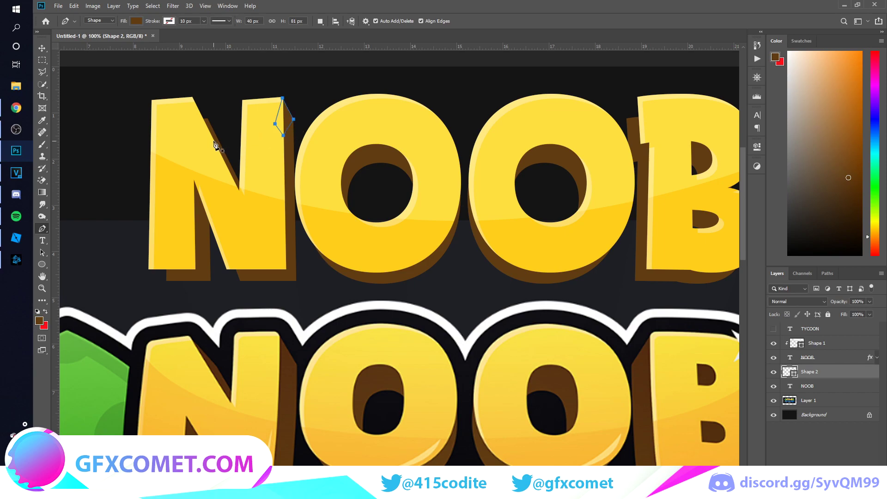
{"action": "left_click", "coordinate": [207, 119]}
{"action": "left_click", "coordinate": [193, 97]}
{"action": "left_click", "coordinate": [193, 133]}
{"action": "left_click", "coordinate": [208, 119]}
Draw two brown Pen shapes joining the N's lower-left corner and diagonal foot to the extrusion below.
{"action": "left_click", "coordinate": [166, 280]}
{"action": "left_click", "coordinate": [148, 269]}
{"action": "left_click", "coordinate": [186, 258]}
{"action": "left_click", "coordinate": [166, 280]}
{"action": "left_click", "coordinate": [241, 282]}
{"action": "left_click", "coordinate": [226, 269]}
{"action": "left_click", "coordinate": [260, 250]}
{"action": "left_click", "coordinate": [241, 282]}
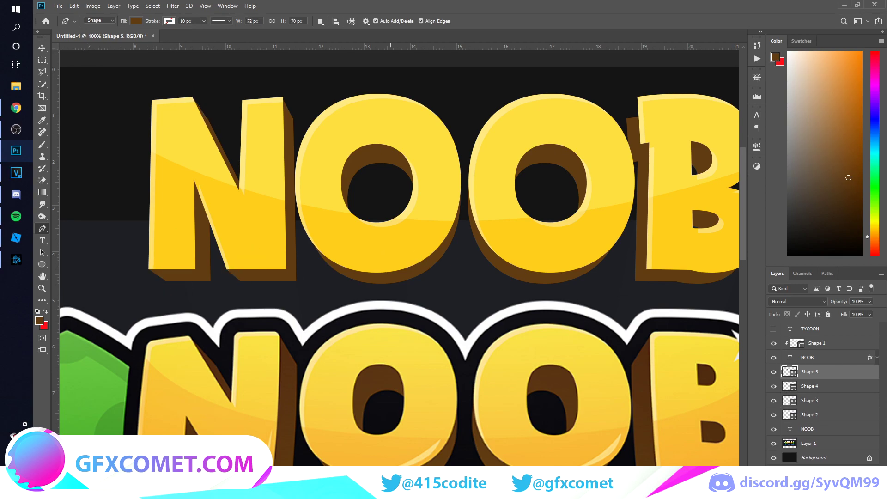
Draw a closed brown Pen shape with a curved edge filling the gap in the extrusion under the B.
{"action": "scroll", "coordinate": [455, 124], "scroll_direction": "right", "scroll_amount": 5}
{"action": "left_click", "coordinate": [448, 284]}
{"action": "left_click_drag", "start_coordinate": [515, 248], "coordinate": [529, 208]}
{"action": "left_click", "coordinate": [515, 248], "text": "alt"}
{"action": "left_click", "coordinate": [478, 243]}
{"action": "left_click", "coordinate": [465, 263]}
{"action": "left_click", "coordinate": [448, 284]}
{"action": "key", "text": "Return"}
Draw a brown Pen shape joining the B's upper-left corner to its extrusion.
{"action": "left_click", "coordinate": [382, 119]}
{"action": "left_click", "coordinate": [393, 96]}
{"action": "left_click", "coordinate": [419, 120]}
{"action": "left_click", "coordinate": [413, 136]}
{"action": "left_click", "coordinate": [383, 119]}
Merge the six brown corner shapes, Shape 2 through Shape 7, into one layer.
{"action": "left_click", "coordinate": [517, 187], "text": "ctrl"}
{"action": "key", "text": "ctrl+minus"}
{"action": "key", "text": "ctrl+minus"}
{"action": "key", "text": "ctrl+minus"}
{"action": "key", "text": "ctrl+plus"}
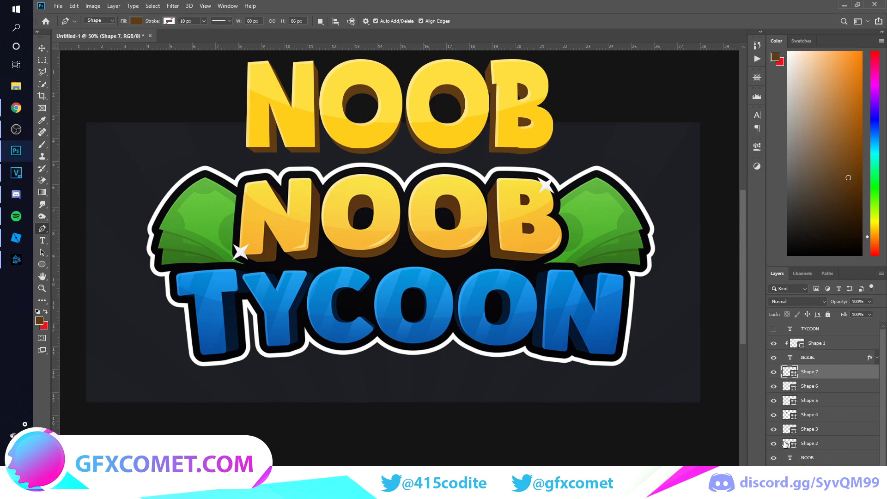
{"action": "left_click", "coordinate": [847, 437], "text": "shift"}
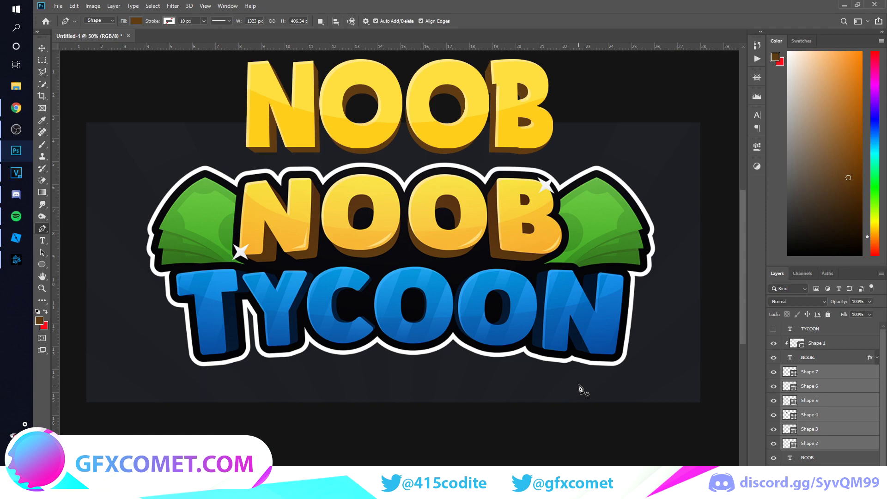
{"action": "key", "text": "ctrl+e"}
{"action": "scroll", "coordinate": [656, 388], "scroll_direction": "up", "scroll_amount": 3}
{"action": "scroll", "coordinate": [655, 373], "scroll_direction": "up", "scroll_amount": 1}
{"action": "key", "text": "v"}
{"action": "left_click_drag", "start_coordinate": [557, 227], "coordinate": [692, 334]}
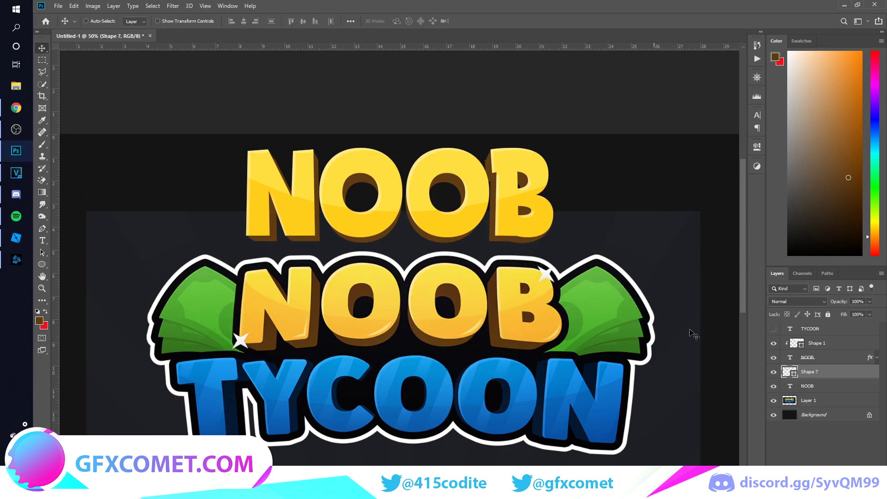
Check the brown NOOB text layer's visibility and merge it with the corner-shape layer.
{"action": "left_click", "coordinate": [774, 387]}
{"action": "left_click", "coordinate": [775, 387]}
{"action": "left_click", "coordinate": [774, 387]}
{"action": "left_click", "coordinate": [774, 387]}
{"action": "left_click", "coordinate": [854, 391]}
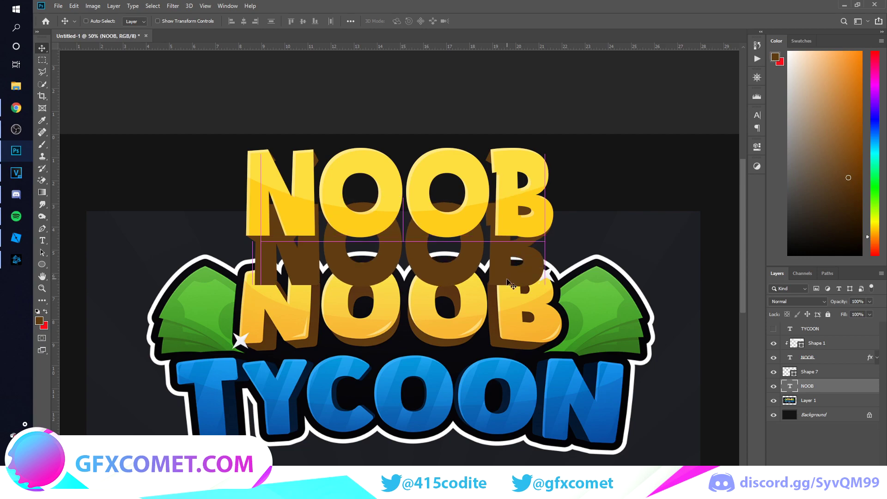
{"action": "left_click", "coordinate": [837, 371], "text": "ctrl"}
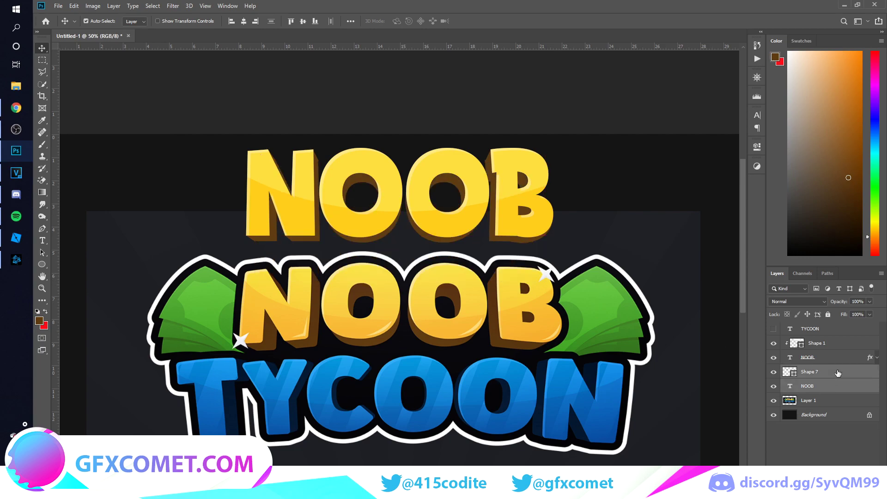
{"action": "key", "text": "ctrl+e"}
Create a new layer clipped to the merged brown extrusion and prepare the Brush with black as the foreground colour.
{"action": "key", "text": "ctrl+plus"}
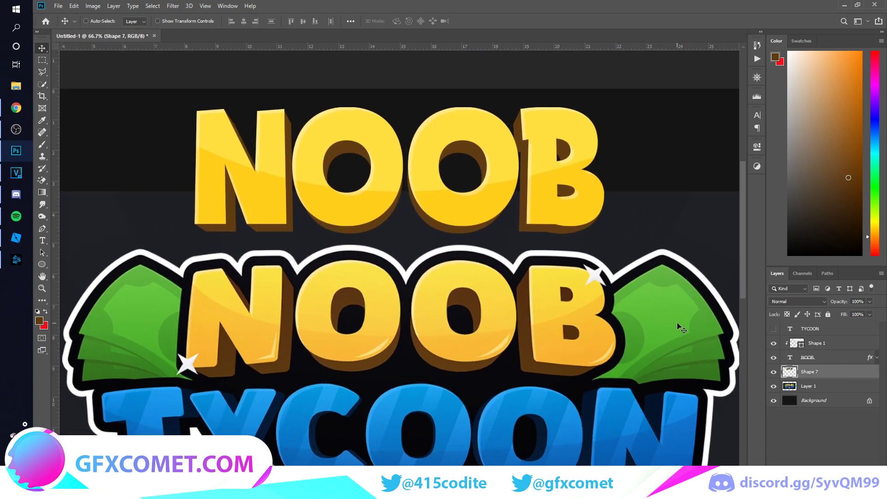
{"action": "key", "text": "ctrl+shift+alt+n"}
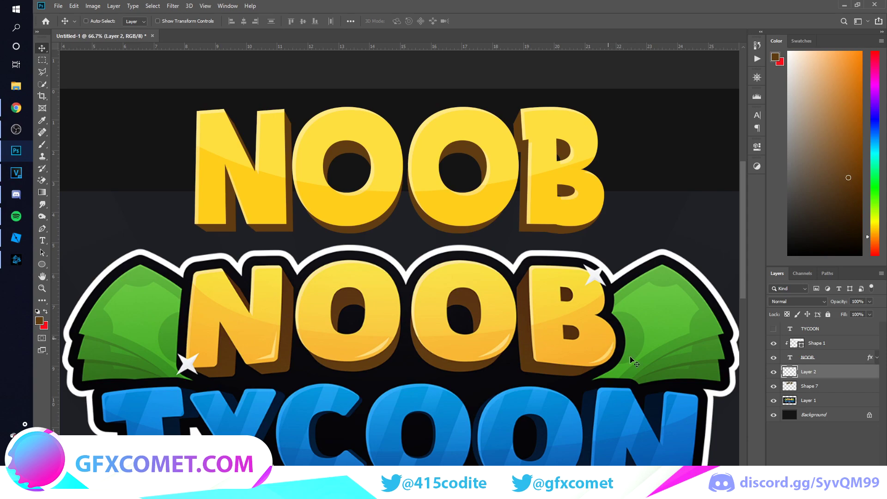
{"action": "left_click", "coordinate": [821, 377], "text": "alt"}
{"action": "left_click", "coordinate": [42, 144]}
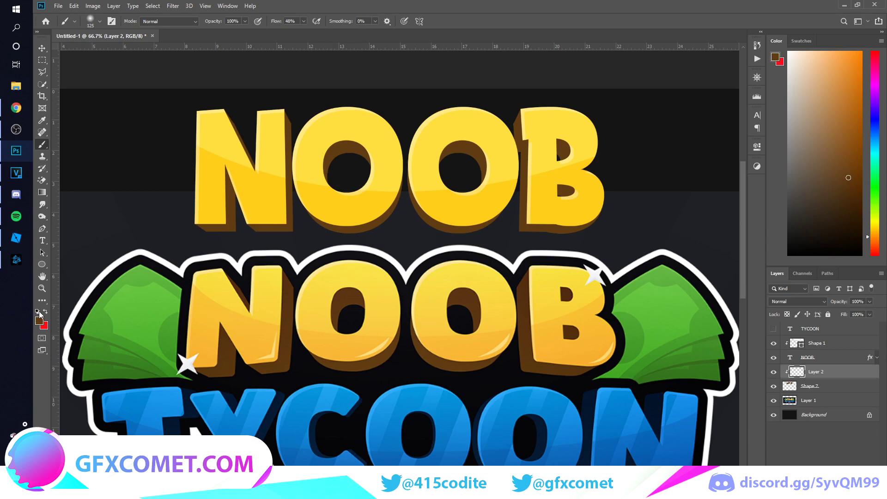
{"action": "key", "text": "d"}
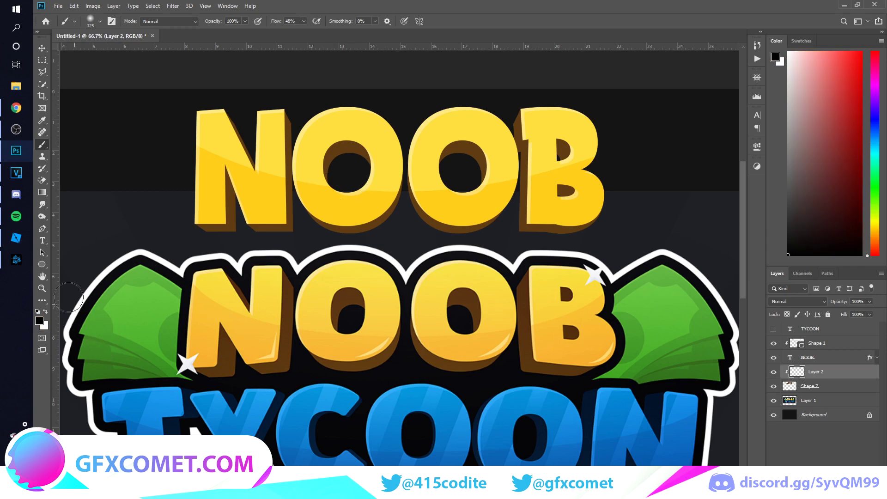
Paint soft black shading on the letters' brown extrusion with a 125 px brush, and undo the last stroke.
{"action": "key", "text": "bracketleft"}
{"action": "key", "text": "bracketleft"}
{"action": "key", "text": "bracketright"}
{"action": "key", "text": "bracketright"}
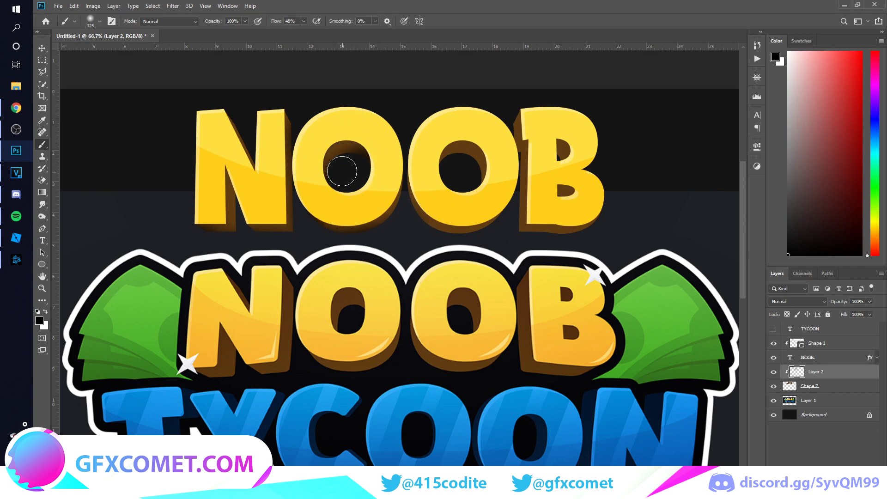
{"action": "key", "text": "ctrl+z"}
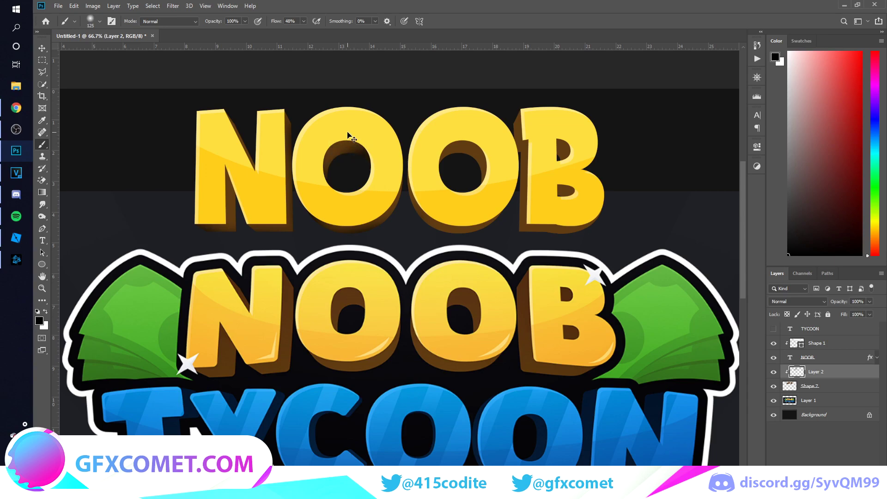
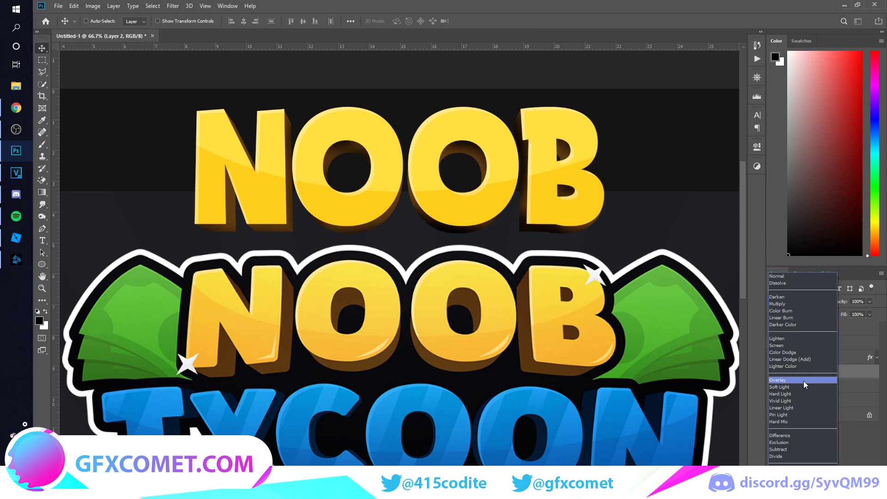
Set the brown extrusion's shading layer to the Overlay blend mode at 37% opacity.
{"action": "left_click", "coordinate": [804, 379]}
{"action": "mouse_move", "coordinate": [849, 301]}
{"action": "left_mouse_down"}
{"action": "mouse_move", "coordinate": [603, 303]}
{"action": "mouse_move", "coordinate": [621, 300]}
{"action": "left_mouse_up"}
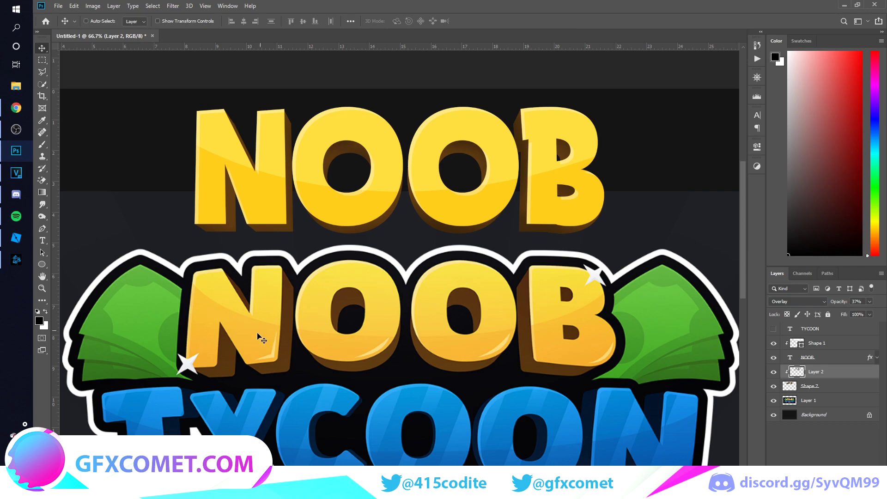
Draw a curved crescent shine shape with the Pen tool on a new layer, tracing the reference's first letter O.
{"action": "left_click", "coordinate": [42, 229]}
{"action": "left_click", "coordinate": [875, 345]}
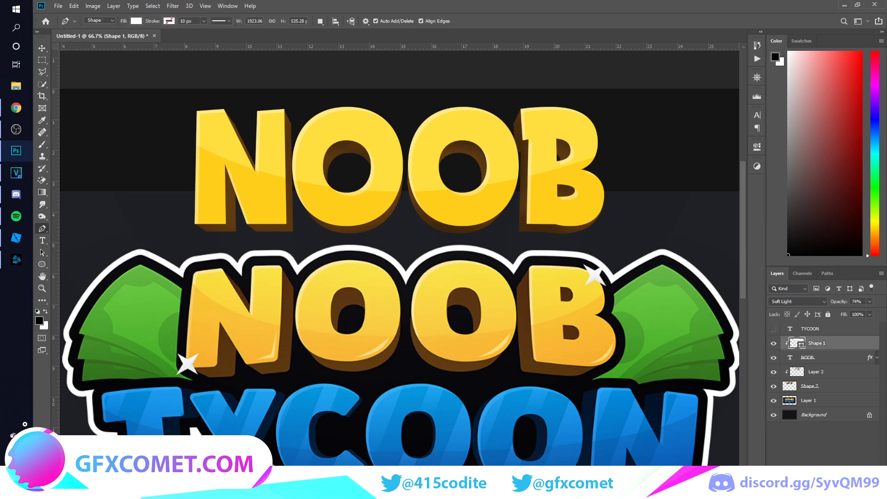
{"action": "left_click", "coordinate": [862, 494]}
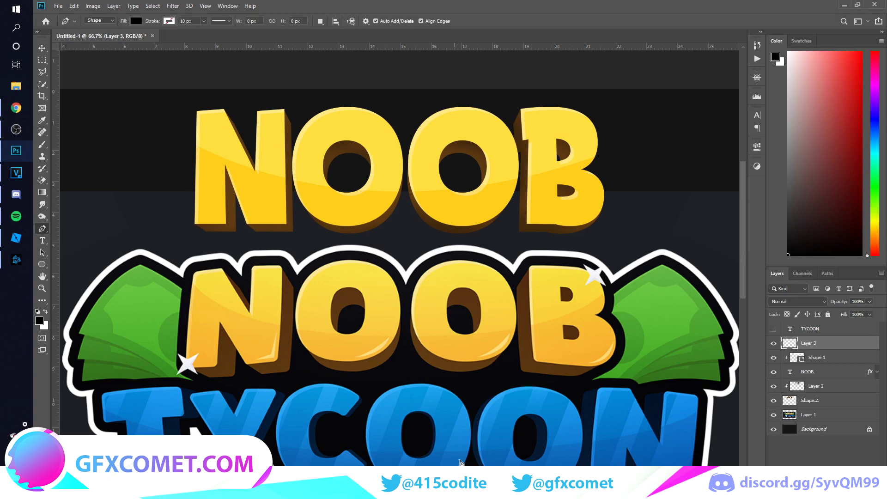
{"action": "left_click", "coordinate": [388, 338]}
{"action": "left_click", "coordinate": [47, 312]}
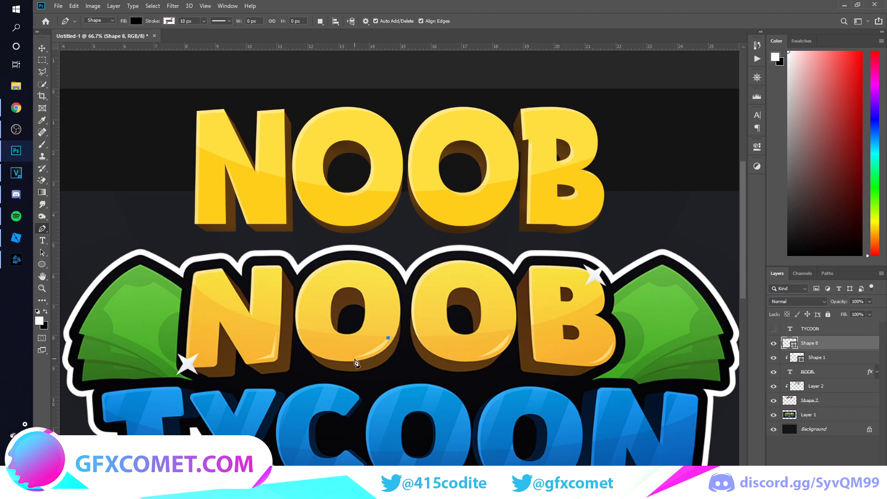
{"action": "left_click_drag", "start_coordinate": [356, 357], "coordinate": [345, 357]}
{"action": "scroll", "coordinate": [467, 351], "scroll_direction": "up", "scroll_amount": 1}
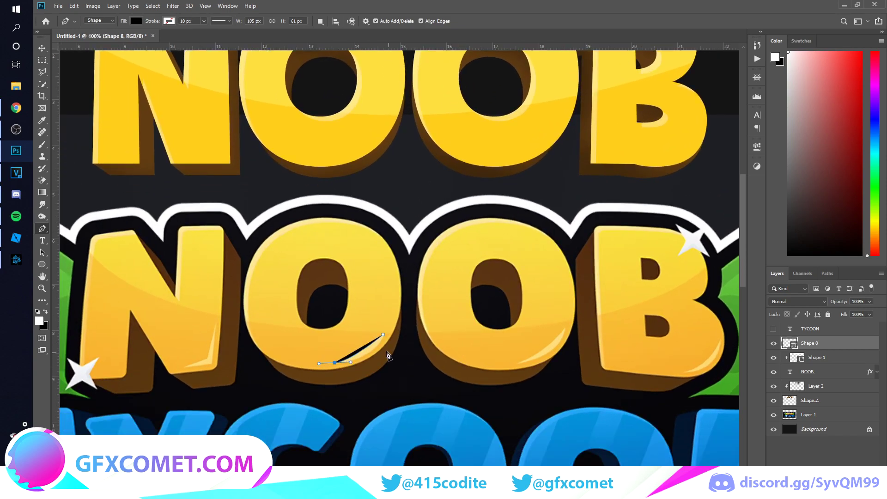
{"action": "left_click_drag", "start_coordinate": [386, 339], "coordinate": [407, 273]}
{"action": "key", "text": "ctrl+z"}
{"action": "left_click_drag", "start_coordinate": [383, 337], "coordinate": [400, 311]}
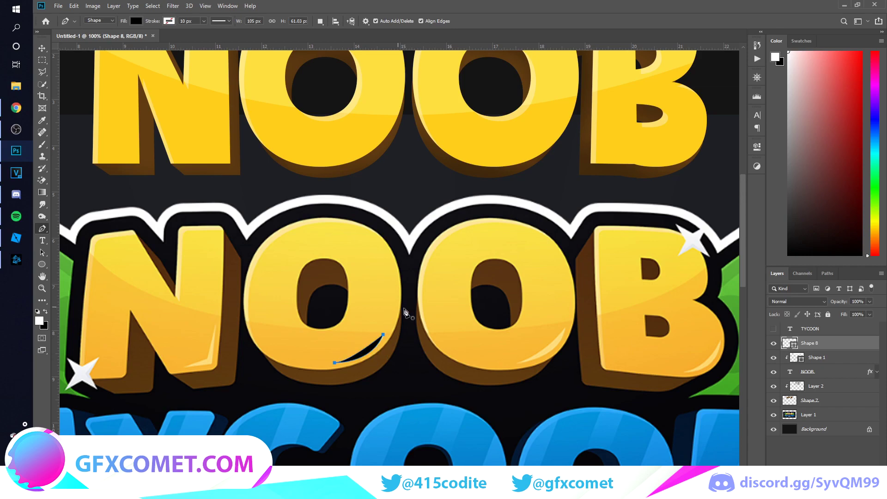
Change the crescent shine shape's fill colour to white.
{"action": "double_click", "coordinate": [790, 345]}
{"action": "left_click_drag", "start_coordinate": [684, 369], "coordinate": [640, 338]}
{"action": "left_click", "coordinate": [852, 337]}
Move the white crescent onto the new lettering and duplicate it so both O's and the B each have one.
{"action": "key", "text": "v"}
{"action": "left_click_drag", "start_coordinate": [393, 346], "coordinate": [707, 157]}
{"action": "key", "text": "ctrl+shift+alt+n"}
{"action": "key", "text": "ctrl+z"}
{"action": "key", "text": "ctrl+z"}
{"action": "left_click_drag", "start_coordinate": [581, 159], "coordinate": [495, 157]}
Draw a white angular shine shape on a new layer, tracing the lower-right corner highlight of the reference's N.
{"action": "scroll", "coordinate": [495, 157], "scroll_direction": "left", "scroll_amount": 5}
{"action": "scroll", "coordinate": [399, 254], "scroll_direction": "left", "scroll_amount": 3}
{"action": "key", "text": "ctrl+shift+alt+n"}
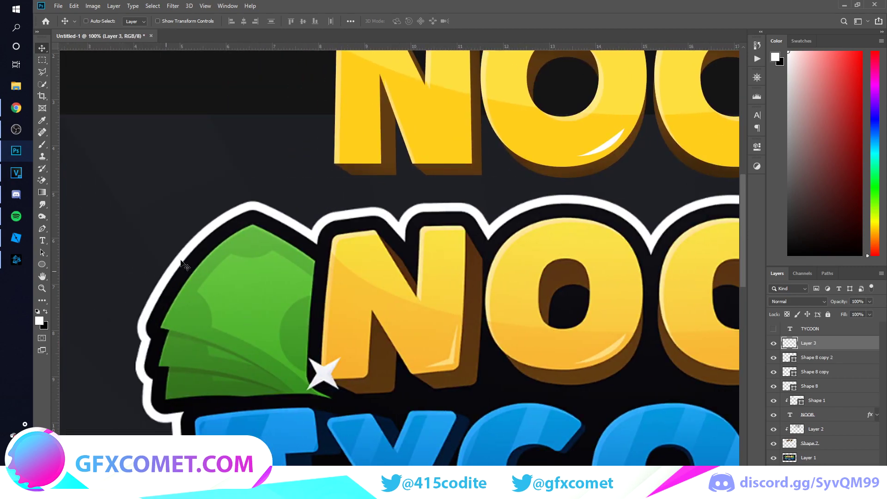
{"action": "left_click", "coordinate": [44, 229]}
{"action": "left_click", "coordinate": [457, 325]}
{"action": "left_click", "coordinate": [448, 357]}
{"action": "left_click", "coordinate": [454, 364]}
{"action": "left_click", "coordinate": [457, 325]}
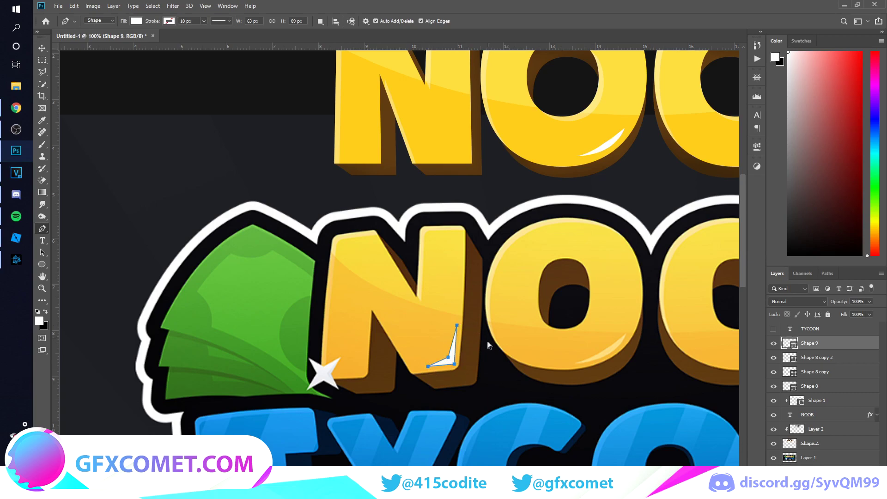
Move the angular shine into the lower-right corner of the new N and nudge it up slightly.
{"action": "key", "text": "v"}
{"action": "left_click_drag", "start_coordinate": [486, 345], "coordinate": [499, 156]}
{"action": "key", "text": "Up"}
{"action": "key", "text": "Up"}
{"action": "key", "text": "Up"}
{"action": "key", "text": "Up"}
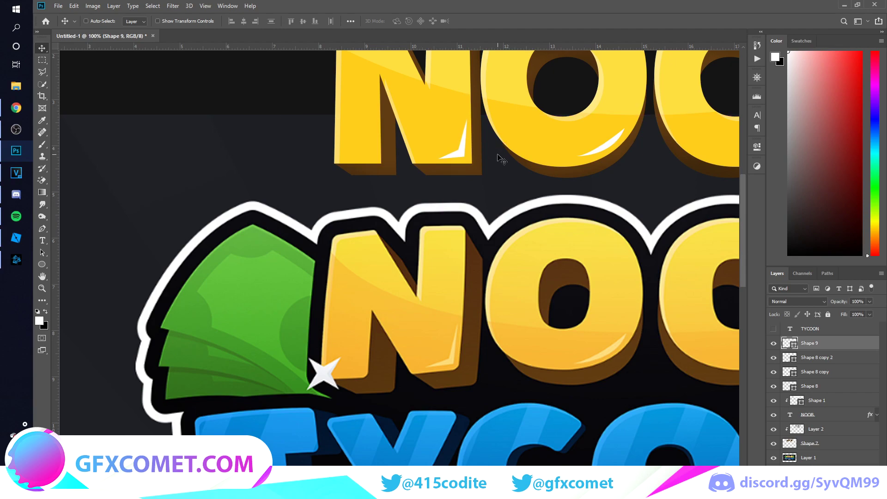
Merge the four white shine shapes into one layer and lower its opacity to 34%.
{"action": "key", "text": "ctrl+minus"}
{"action": "key", "text": "ctrl+minus"}
{"action": "left_click_drag", "start_coordinate": [392, 494], "coordinate": [441, 495]}
{"action": "left_click", "coordinate": [777, 387], "text": "shift"}
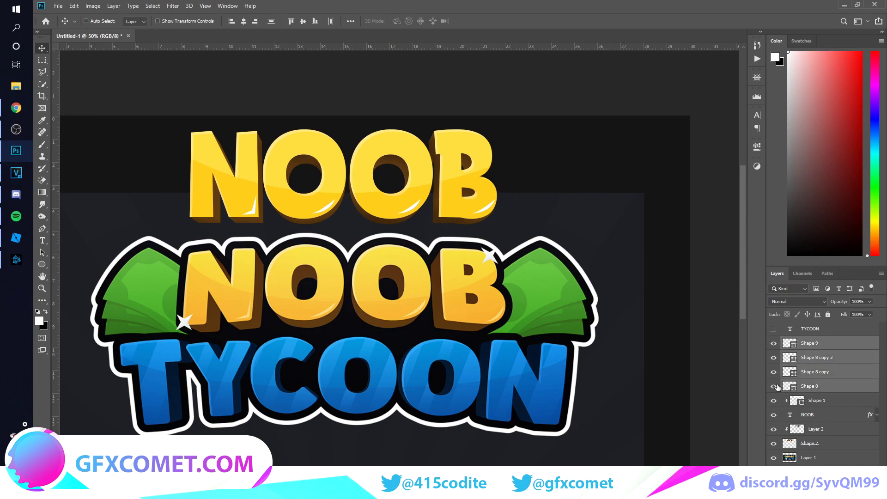
{"action": "key", "text": "ctrl+e"}
{"action": "left_click_drag", "start_coordinate": [843, 305], "coordinate": [813, 308]}
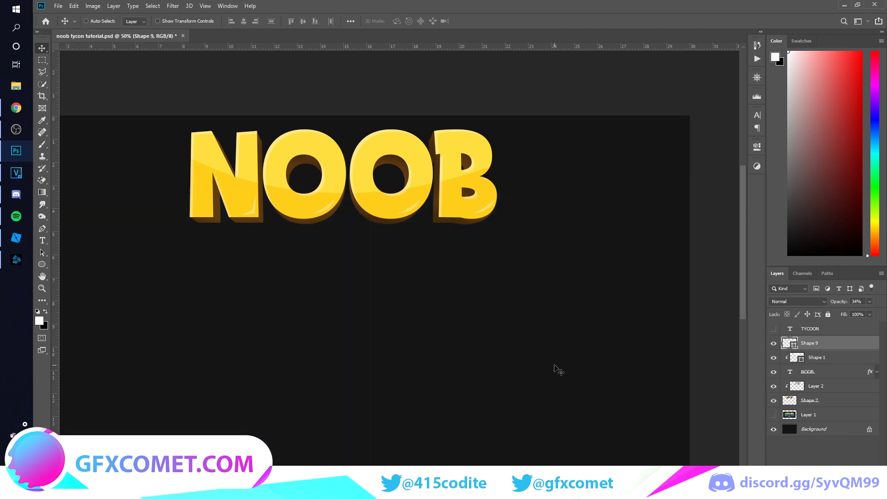
{"action": "mouse_move", "coordinate": [487, 495]}
{"action": "left_mouse_down"}
{"action": "mouse_move", "coordinate": [460, 495]}
{"action": "mouse_move", "coordinate": [473, 494]}
{"action": "left_mouse_up"}
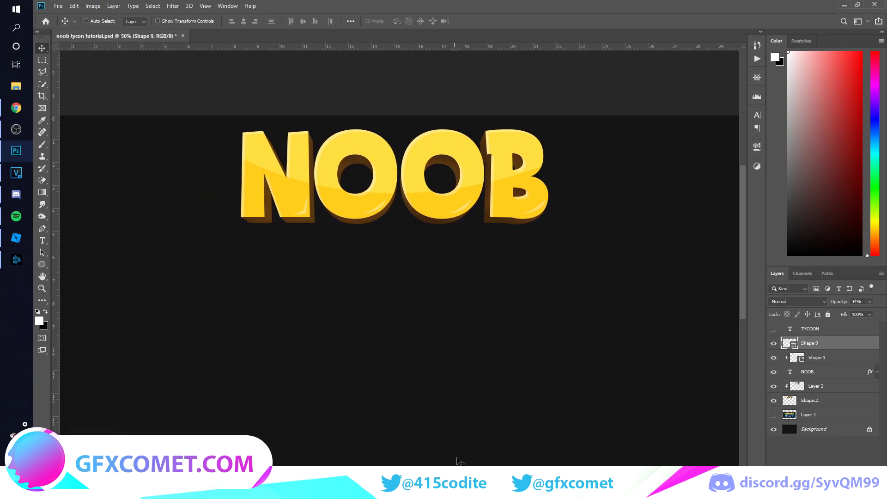
{"action": "scroll", "coordinate": [459, 390], "scroll_direction": "up", "scroll_amount": 2}
{"action": "scroll", "coordinate": [459, 393], "scroll_direction": "down", "scroll_amount": 1}
{"action": "scroll", "coordinate": [458, 393], "scroll_direction": "down", "scroll_amount": 1}
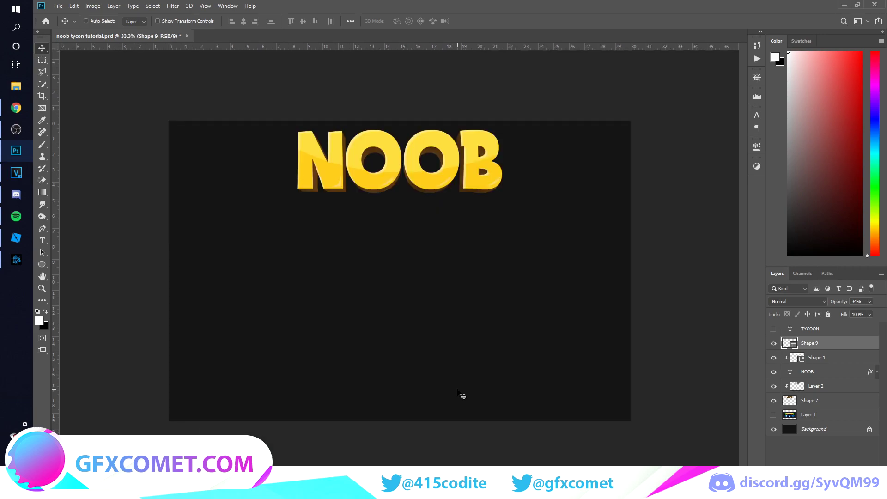
{"action": "scroll", "coordinate": [462, 394], "scroll_direction": "up", "scroll_amount": 1}
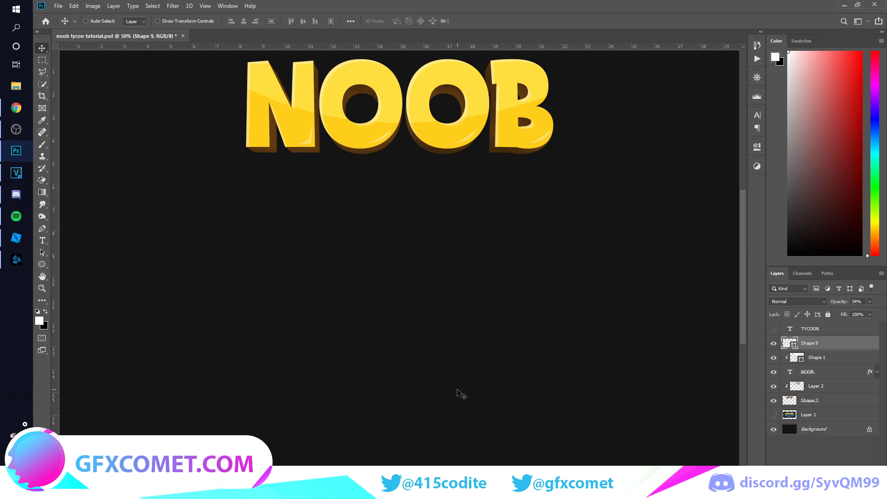
{"action": "scroll", "coordinate": [459, 393], "scroll_direction": "up", "scroll_amount": 3}
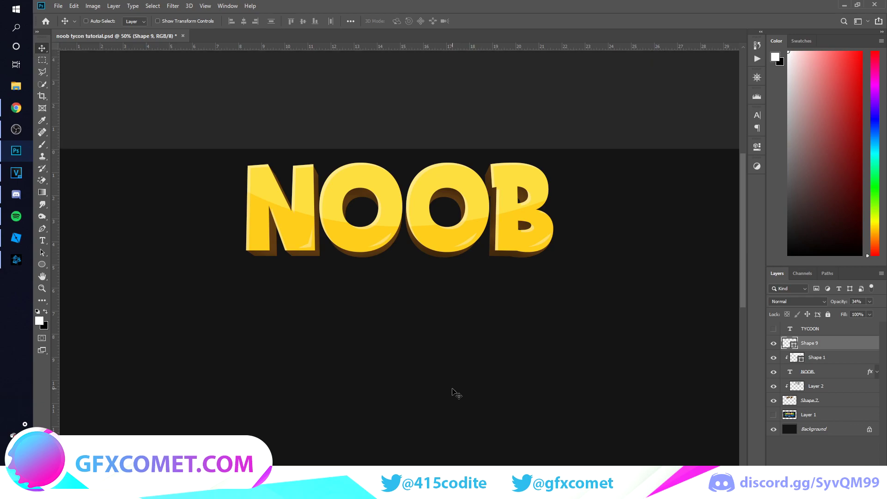
{"action": "mouse_move", "coordinate": [743, 270]}
{"action": "left_mouse_down"}
{"action": "mouse_move", "coordinate": [739, 217]}
{"action": "mouse_move", "coordinate": [738, 279]}
{"action": "left_mouse_up"}
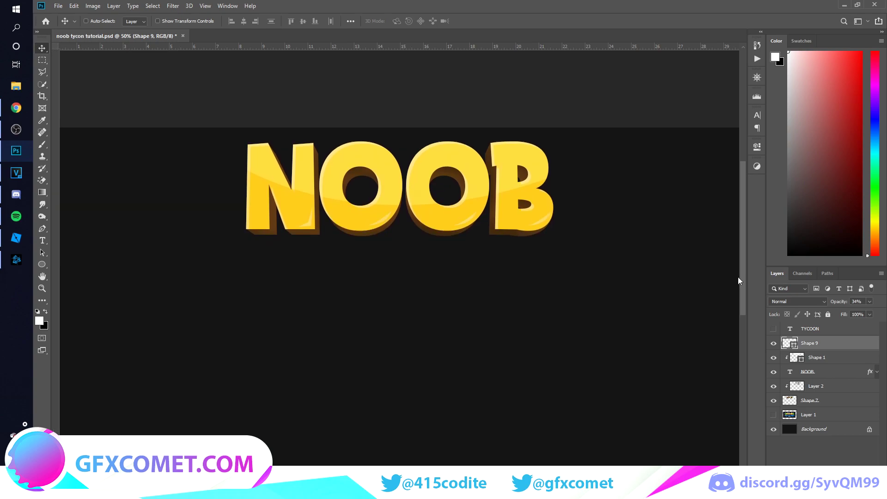
Show the reference image on Layer 1 again and select that layer.
{"action": "left_click", "coordinate": [773, 415]}
{"action": "left_click", "coordinate": [815, 414]}
{"action": "scroll", "coordinate": [357, 379], "scroll_direction": "down", "scroll_amount": 1}
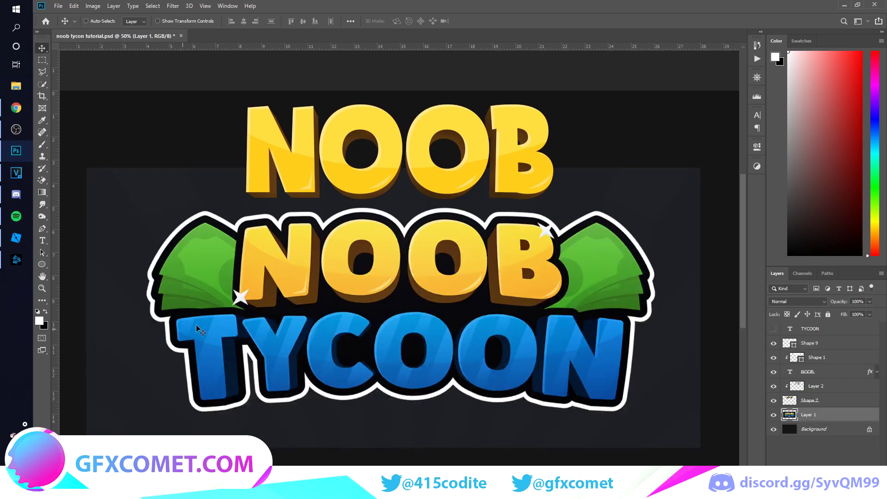
{"action": "left_click", "coordinate": [810, 342]}
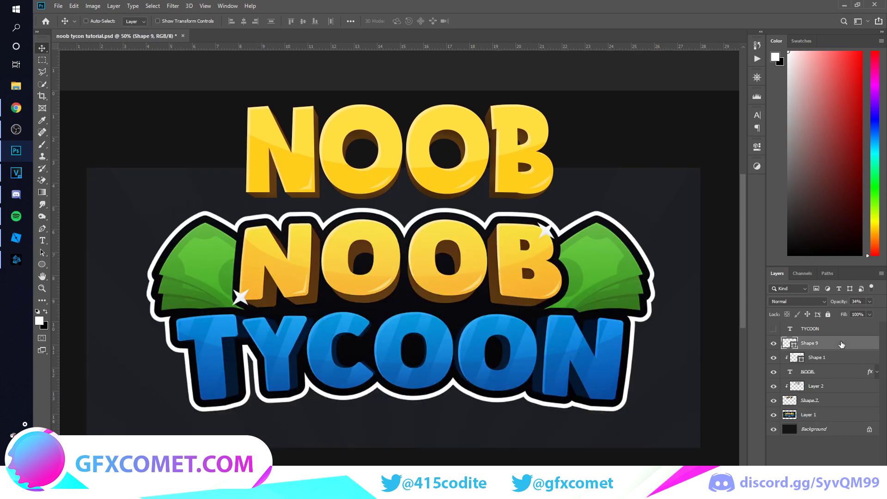
{"action": "key", "text": "t"}
{"action": "left_click", "coordinate": [318, 390]}
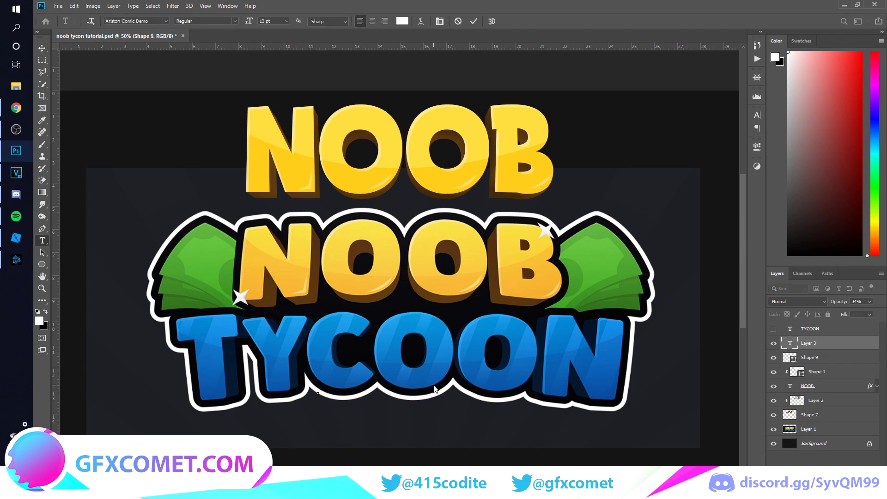
{"action": "left_click", "coordinate": [819, 356]}
{"action": "key", "text": "v"}
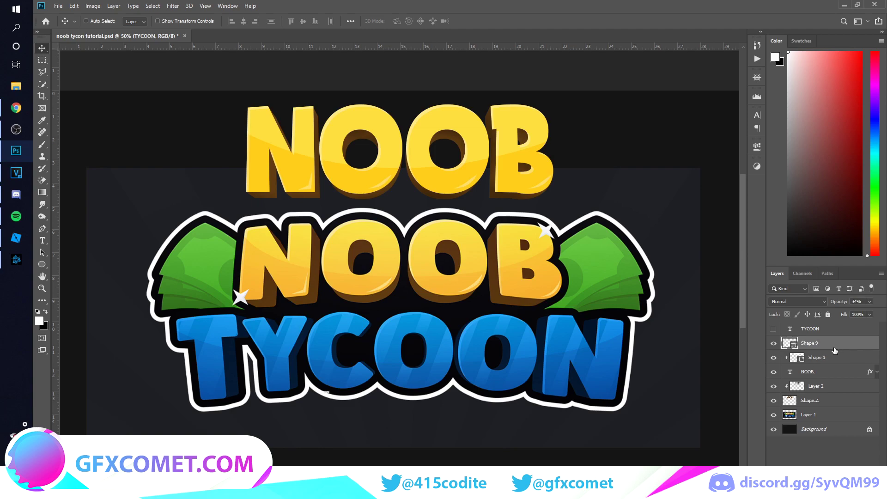
Show the TYCOON text, recolour it bright blue to match the reference, and move it up above the reference's TYCOON.
{"action": "left_click", "coordinate": [807, 329]}
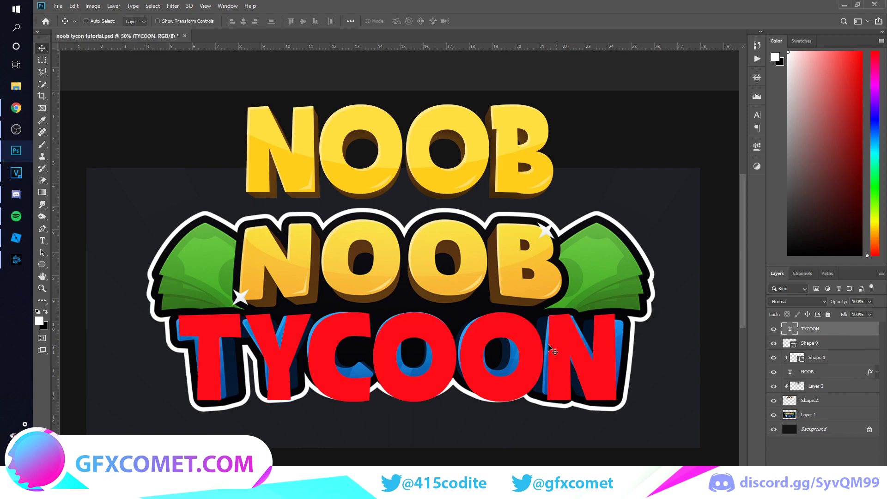
{"action": "key", "text": "t"}
{"action": "left_click", "coordinate": [493, 349]}
{"action": "key", "text": "ctrl+a"}
{"action": "left_click", "coordinate": [402, 21]}
{"action": "left_click", "coordinate": [621, 323]}
{"action": "left_click", "coordinate": [627, 329]}
{"action": "left_click", "coordinate": [830, 339]}
{"action": "key", "text": "ctrl+Return"}
{"action": "key", "text": "v"}
{"action": "left_click_drag", "start_coordinate": [519, 379], "coordinate": [520, 289]}
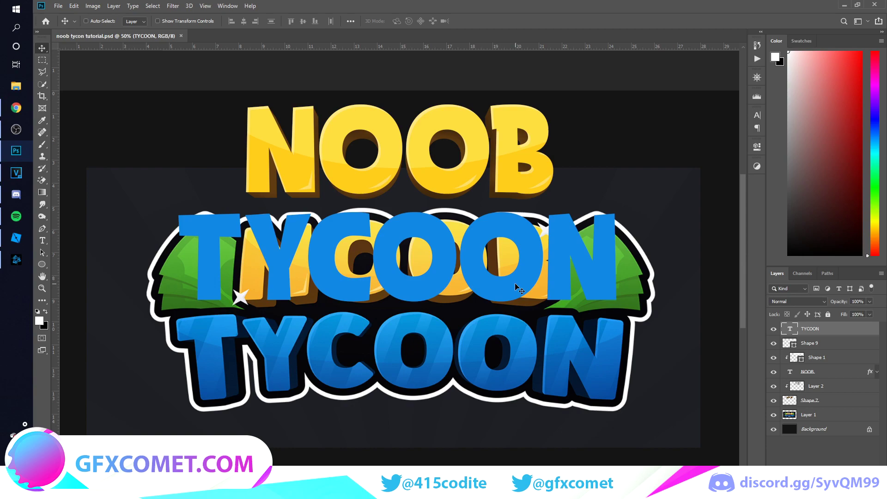
Add an Inner Shadow to the TYCOON text with Overlay blend mode, reduced opacity and a distance of 11 px.
{"action": "double_click", "coordinate": [857, 326]}
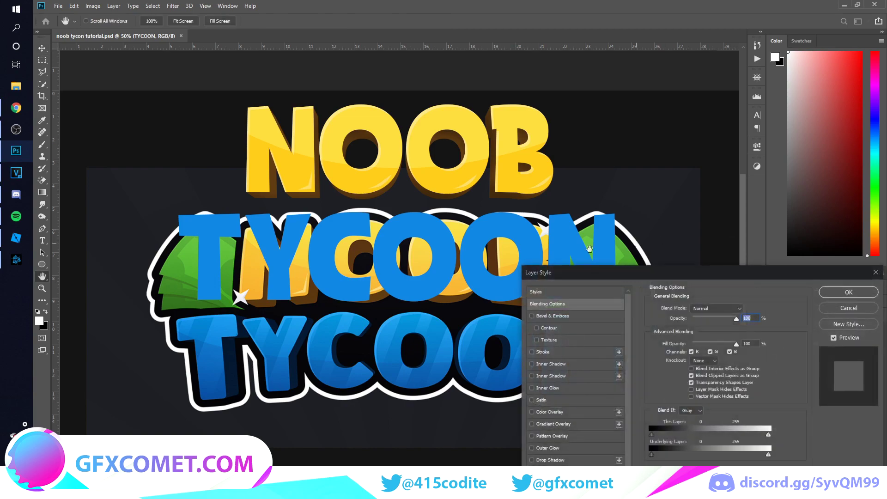
{"action": "left_click", "coordinate": [556, 365]}
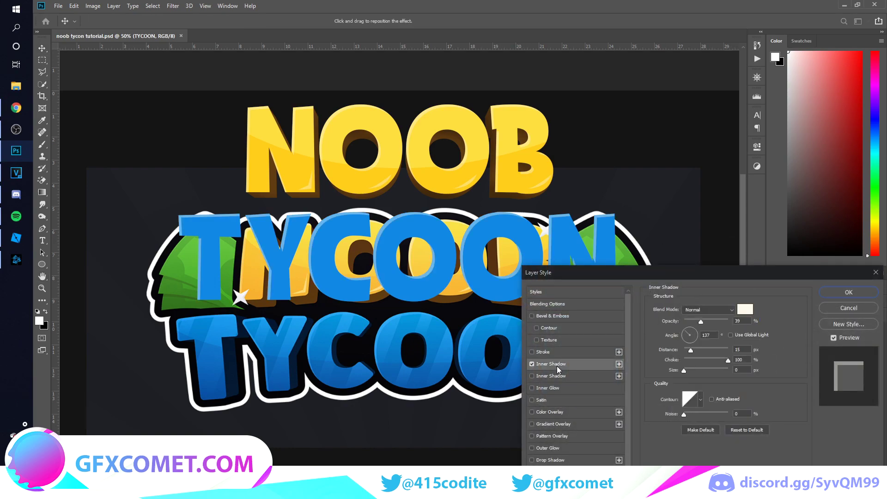
{"action": "left_click_drag", "start_coordinate": [691, 351], "coordinate": [690, 349]}
{"action": "left_click", "coordinate": [698, 309]}
{"action": "left_click", "coordinate": [700, 332]}
{"action": "mouse_move", "coordinate": [710, 320]}
{"action": "left_mouse_down"}
{"action": "mouse_move", "coordinate": [725, 319]}
{"action": "mouse_move", "coordinate": [699, 319]}
{"action": "left_mouse_up"}
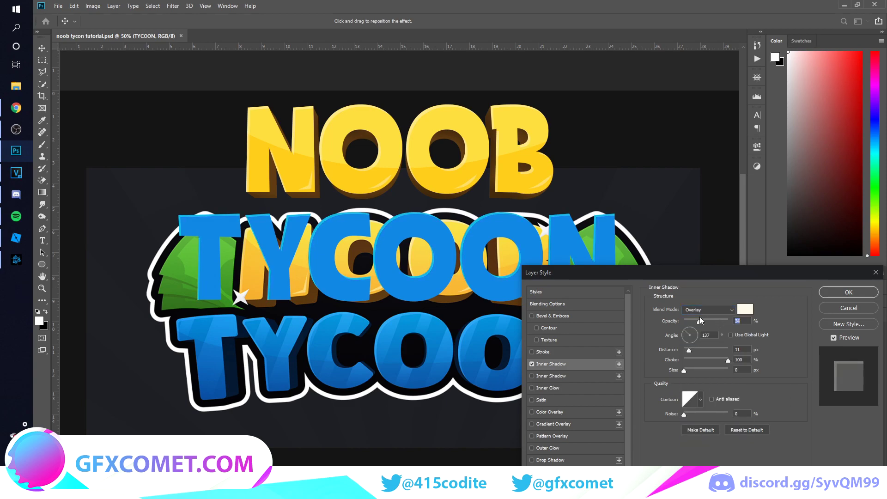
{"action": "left_click", "coordinate": [854, 293]}
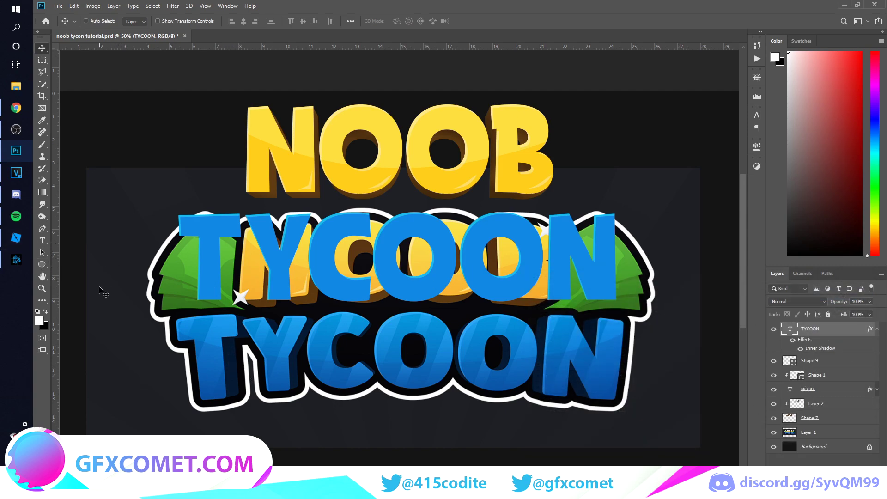
Draw a white rectangle 2439 px wide and 98 px high across TYCOON and clip it to the text.
{"action": "right_click", "coordinate": [42, 264]}
{"action": "left_click", "coordinate": [76, 264]}
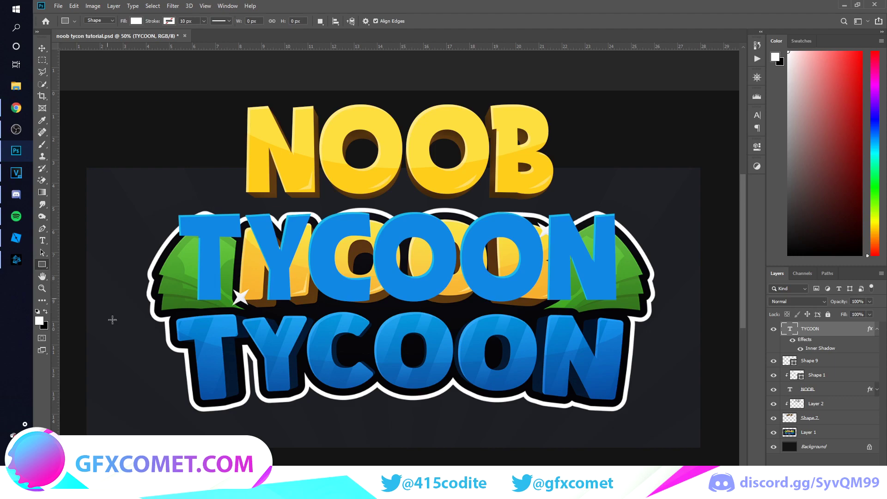
{"action": "left_click_drag", "start_coordinate": [123, 257], "coordinate": [687, 280]}
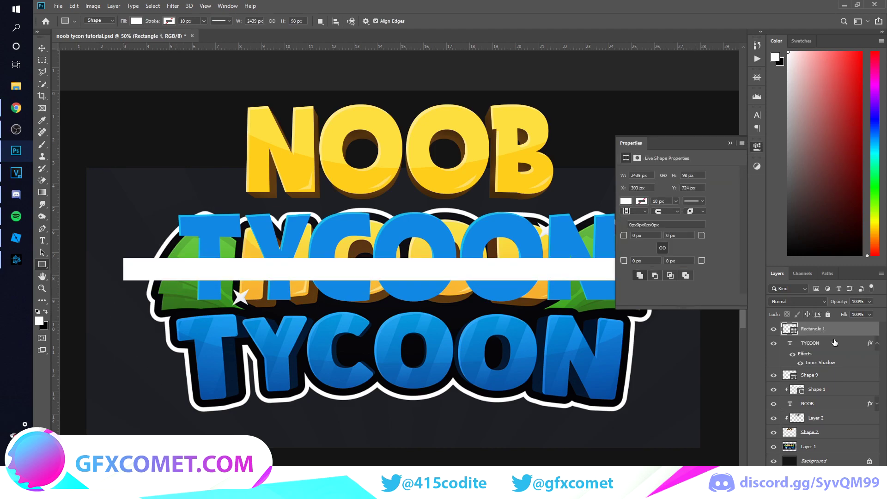
{"action": "left_click", "coordinate": [830, 332], "text": "alt"}
{"action": "left_click", "coordinate": [731, 143]}
Rotate the clipped white rectangle into a steep diagonal stripe.
{"action": "key", "text": "ctrl+t"}
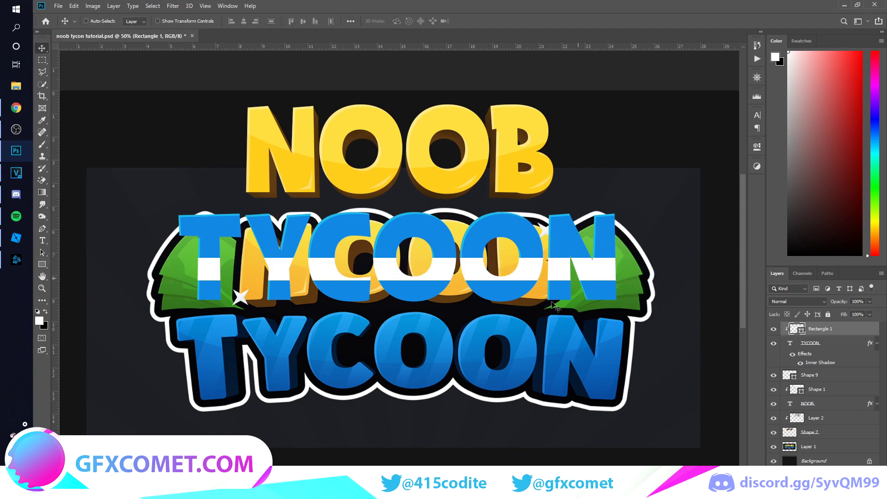
{"action": "left_click_drag", "start_coordinate": [642, 333], "coordinate": [602, 120]}
{"action": "key", "text": "Return"}
Duplicate the diagonal stripe at intervals across the whole TYCOON word, merging copies to repeat them as a group.
{"action": "left_click_drag", "start_coordinate": [466, 254], "coordinate": [603, 241]}
{"action": "left_click_drag", "start_coordinate": [613, 238], "coordinate": [559, 235]}
{"action": "left_click_drag", "start_coordinate": [572, 231], "coordinate": [520, 227]}
{"action": "left_click", "coordinate": [853, 371], "text": "shift"}
{"action": "key", "text": "ctrl+e"}
{"action": "left_click_drag", "start_coordinate": [623, 259], "coordinate": [411, 225]}
{"action": "key", "text": "ctrl+j"}
Merge the remaining stripe layers into one and set its opacity to 13%.
{"action": "left_click", "coordinate": [858, 346], "text": "ctrl"}
{"action": "key", "text": "ctrl+e"}
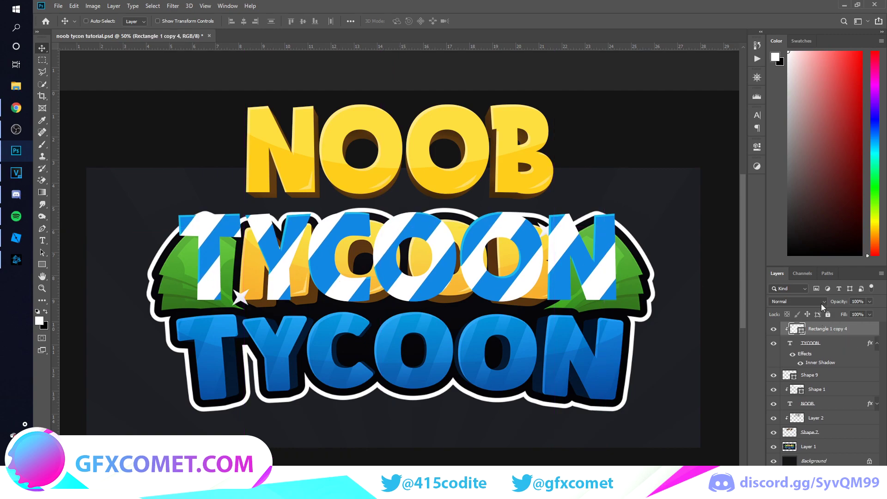
{"action": "left_click_drag", "start_coordinate": [838, 301], "coordinate": [697, 309]}
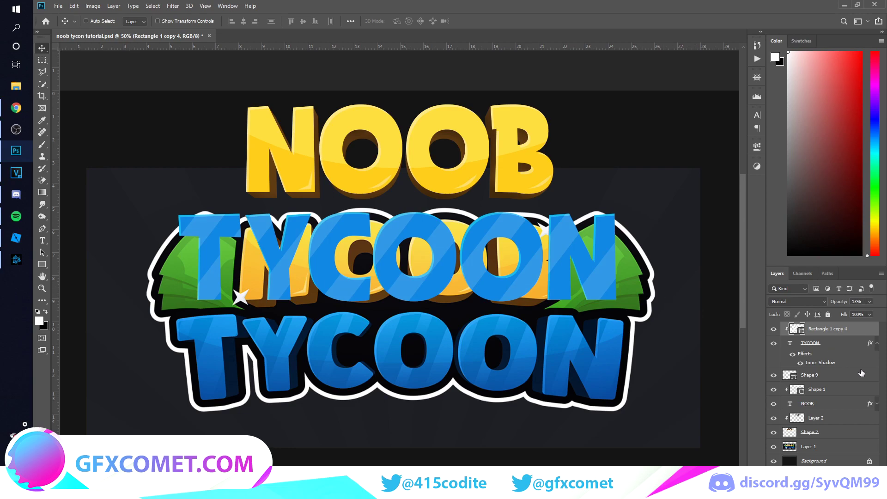
Duplicate the TYCOON text beneath the original, remove the copy's layer effects, and shift it slightly down.
{"action": "left_click", "coordinate": [878, 347]}
{"action": "left_click", "coordinate": [859, 343]}
{"action": "key", "text": "ctrl+j"}
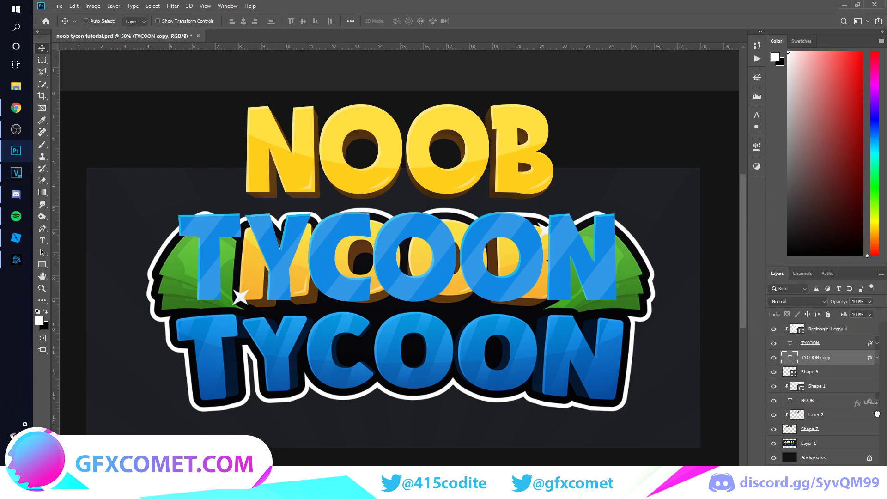
{"action": "left_click_drag", "start_coordinate": [870, 358], "coordinate": [874, 493]}
{"action": "left_click_drag", "start_coordinate": [559, 221], "coordinate": [559, 229]}
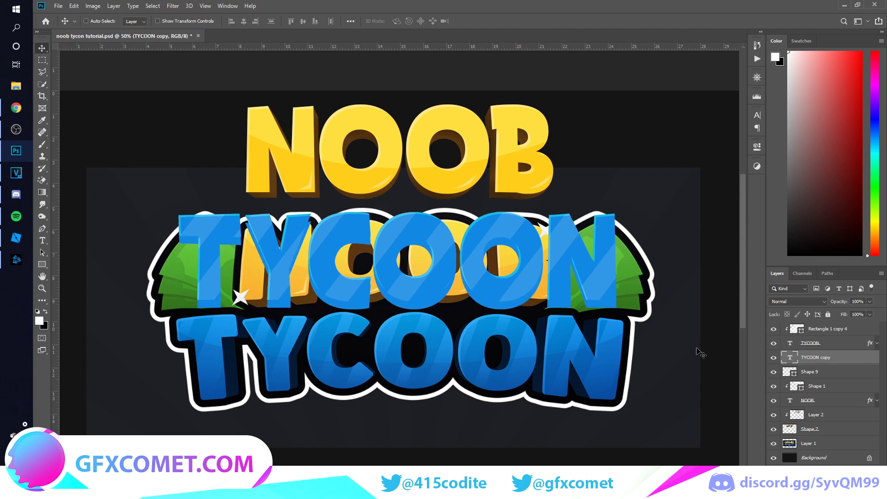
Recolour the lower TYCOON text copy with the dark navy sampled from the reference lettering's extrusion, and slightly adjust its size.
{"action": "key", "text": "t"}
{"action": "left_click", "coordinate": [515, 311]}
{"action": "key", "text": "ctrl+a"}
{"action": "left_click", "coordinate": [402, 21]}
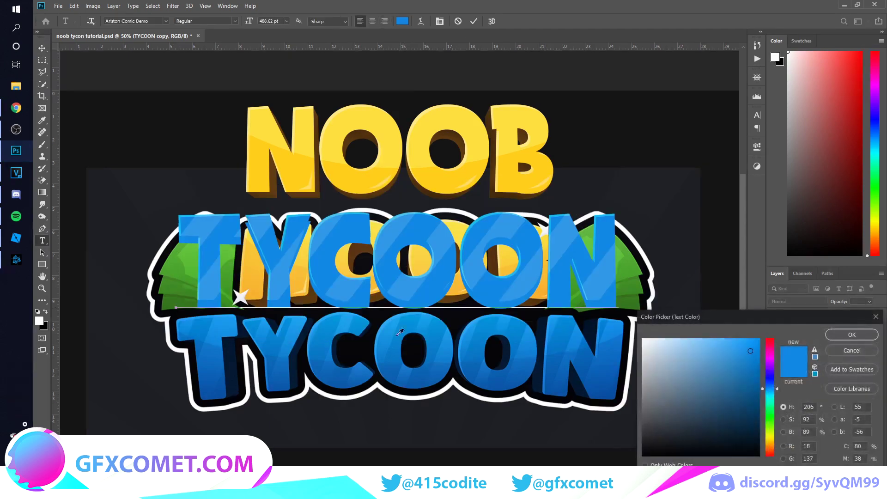
{"action": "left_click", "coordinate": [336, 344]}
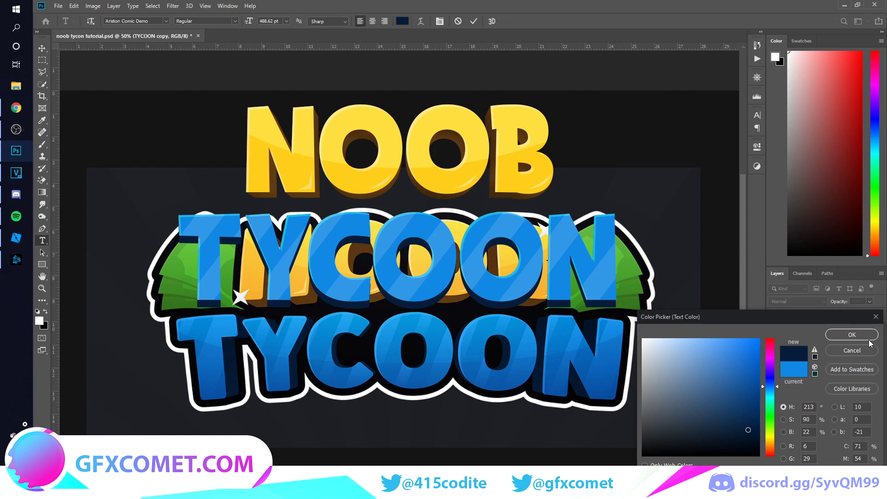
{"action": "left_click", "coordinate": [874, 341]}
{"action": "key", "text": "ctrl+Return"}
{"action": "key", "text": "ctrl+t"}
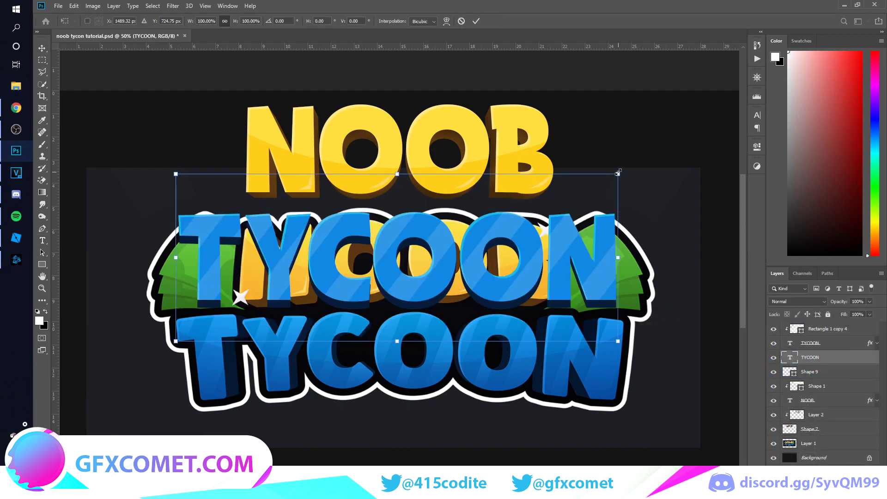
{"action": "left_click_drag", "start_coordinate": [618, 172], "coordinate": [619, 171]}
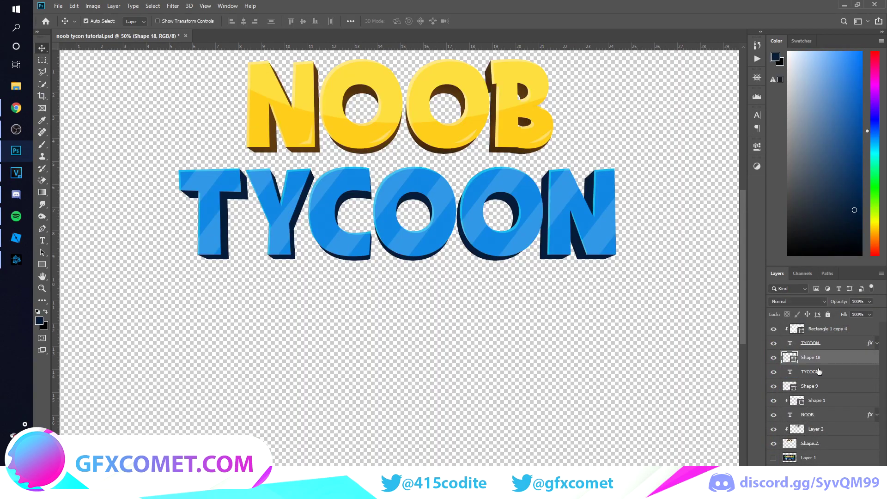
Merge the navy TYCOON copy with its extrusion shapes, and paint a soft white highlight on the T's side in a new clipped layer.
{"action": "left_click", "coordinate": [825, 364], "text": "alt"}
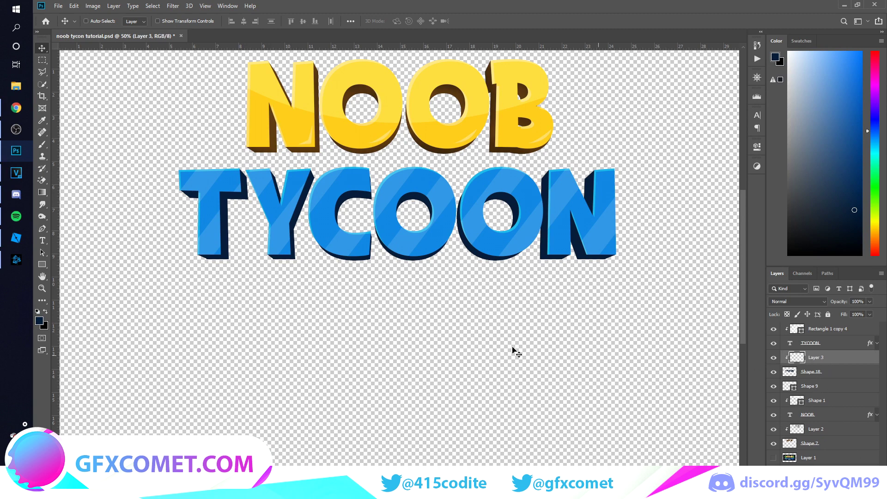
{"action": "key", "text": "b"}
{"action": "key", "text": "d"}
{"action": "key", "text": "x"}
{"action": "key", "text": "x"}
{"action": "key", "text": "x"}
{"action": "left_click_drag", "start_coordinate": [218, 190], "coordinate": [212, 226]}
{"action": "key", "text": "ctrl+z"}
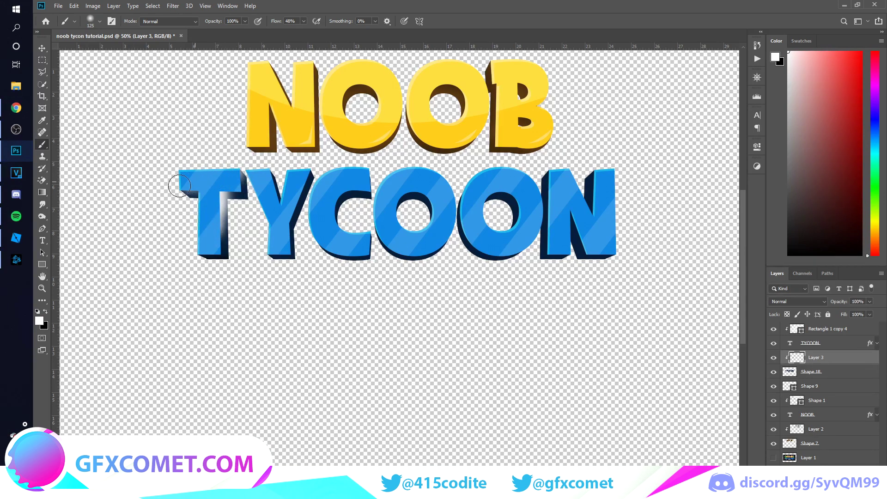
Brush soft white highlights onto the extrusion sides of the Y, C, both Os and the N of TYCOON.
{"action": "left_click_drag", "start_coordinate": [272, 176], "coordinate": [277, 188]}
{"action": "mouse_move", "coordinate": [297, 221]}
{"action": "left_mouse_down"}
{"action": "mouse_move", "coordinate": [313, 164]}
{"action": "mouse_move", "coordinate": [274, 214]}
{"action": "mouse_move", "coordinate": [303, 177]}
{"action": "mouse_move", "coordinate": [295, 217]}
{"action": "left_mouse_up"}
{"action": "key", "text": "ctrl+z"}
{"action": "key", "text": "ctrl+z"}
{"action": "key", "text": "ctrl+z"}
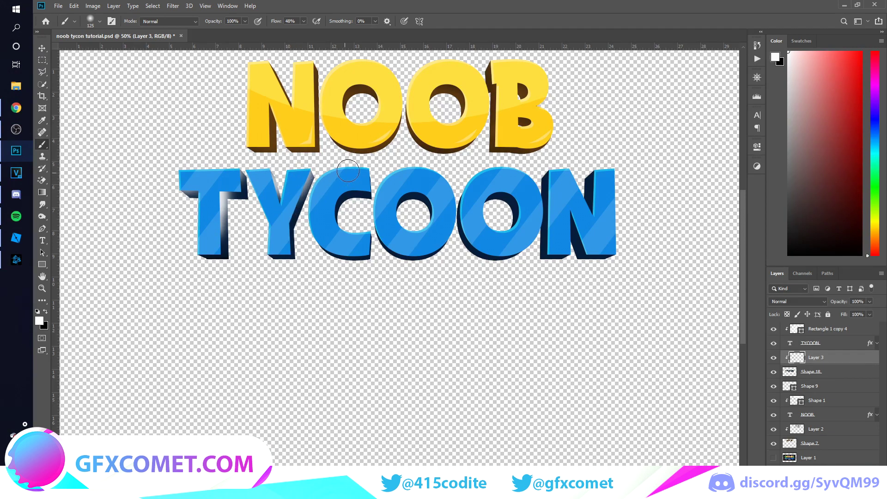
{"action": "left_click_drag", "start_coordinate": [369, 190], "coordinate": [324, 211]}
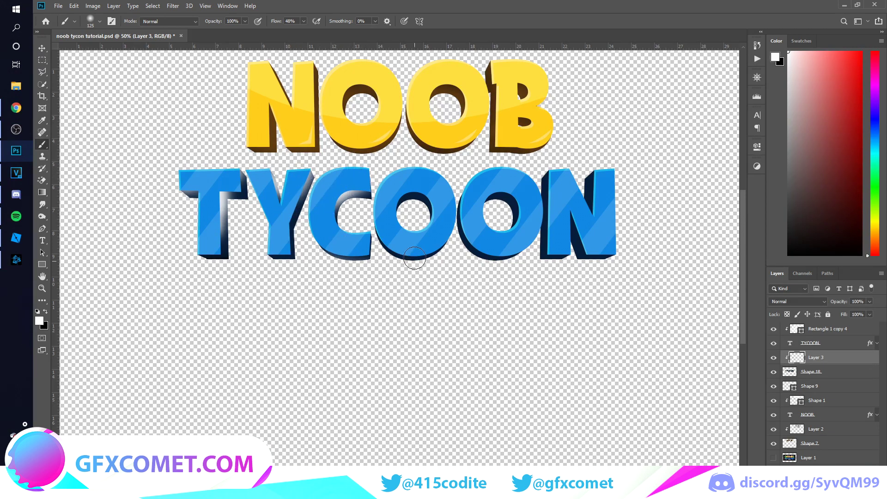
{"action": "mouse_move", "coordinate": [391, 191]}
{"action": "left_mouse_down"}
{"action": "mouse_move", "coordinate": [551, 202]}
{"action": "mouse_move", "coordinate": [544, 180]}
{"action": "mouse_move", "coordinate": [545, 272]}
{"action": "left_mouse_up"}
{"action": "mouse_move", "coordinate": [587, 193]}
{"action": "left_mouse_down"}
{"action": "mouse_move", "coordinate": [596, 203]}
{"action": "mouse_move", "coordinate": [589, 259]}
{"action": "left_mouse_up"}
Set the blend mode of TYCOON's painted highlight layer to Overlay.
{"action": "key", "text": "v"}
{"action": "left_click", "coordinate": [814, 301]}
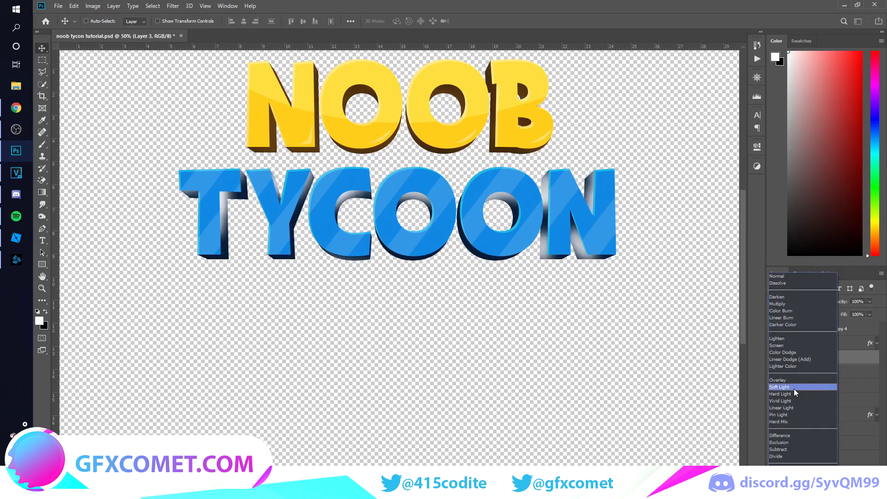
{"action": "left_click", "coordinate": [800, 381]}
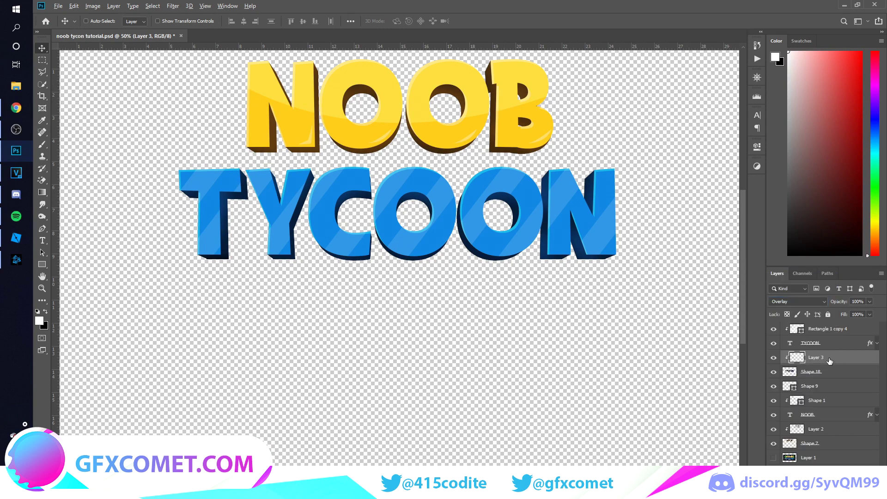
Duplicate the highlight layer, and set the copy to Normal blend mode at 22% opacity.
{"action": "key", "text": "ctrl+j"}
{"action": "left_click", "coordinate": [818, 303]}
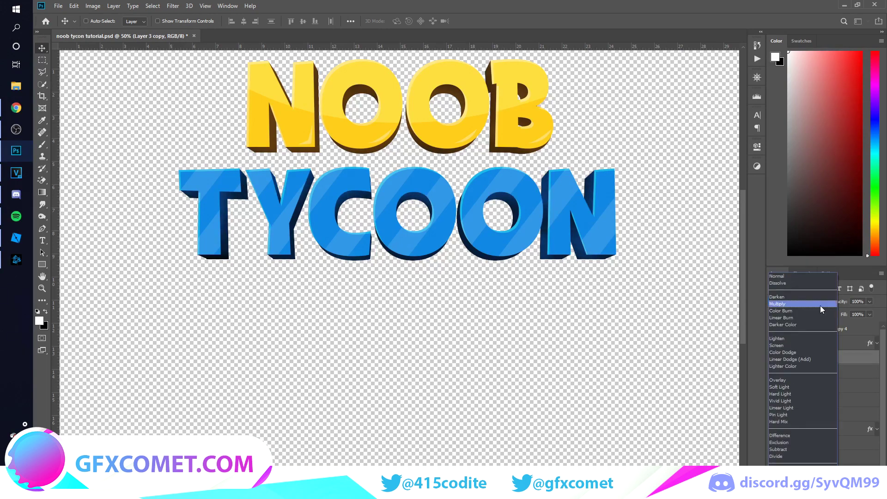
{"action": "left_click", "coordinate": [819, 276]}
{"action": "left_click_drag", "start_coordinate": [802, 309], "coordinate": [645, 310]}
{"action": "scroll", "coordinate": [651, 406], "scroll_direction": "down", "scroll_amount": 3}
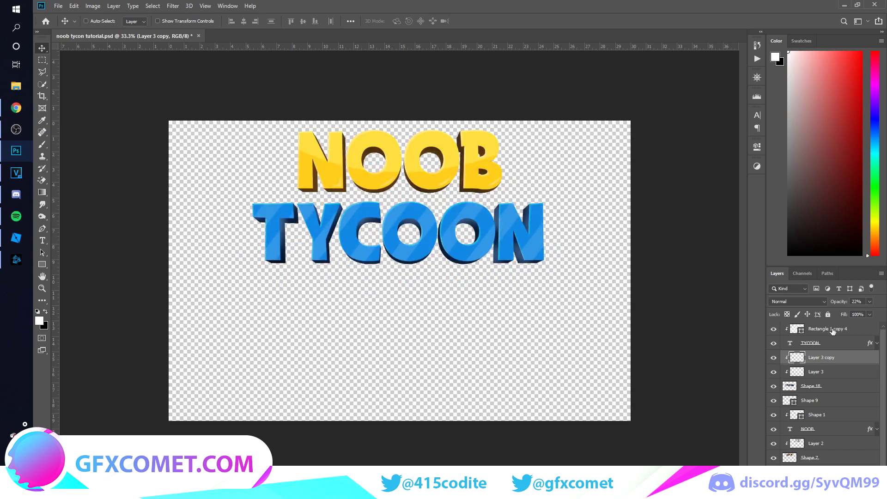
Group the layers of each word separately, and bring the reference image in front of both groups, shifted down.
{"action": "left_click", "coordinate": [830, 330]}
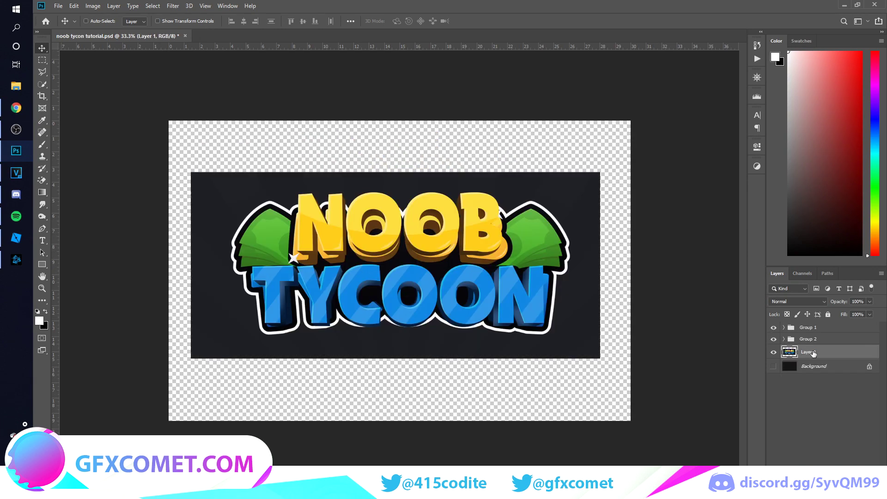
{"action": "left_click_drag", "start_coordinate": [550, 226], "coordinate": [550, 265]}
{"action": "key", "text": "ctrl+plus"}
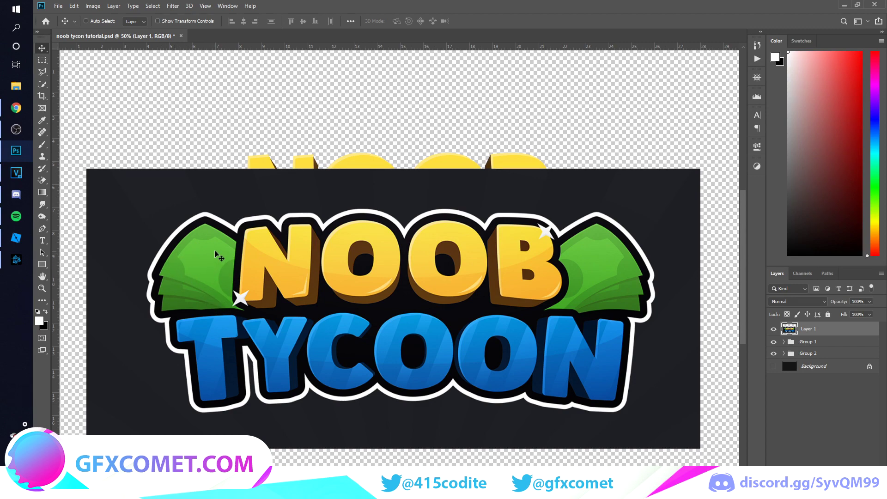
Draw a white rectangle about 757 by 287 px over the upper middle of the reference's NOOB lettering.
{"action": "left_click", "coordinate": [42, 266]}
{"action": "left_click", "coordinate": [93, 266]}
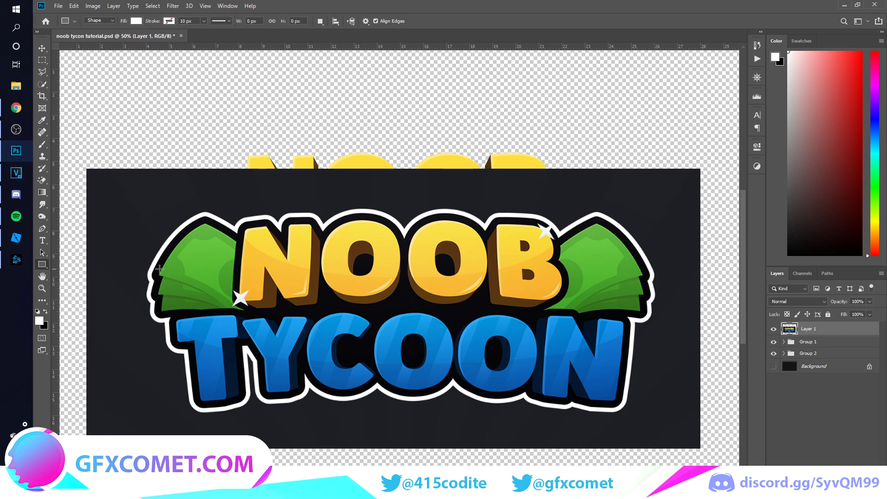
{"action": "left_click_drag", "start_coordinate": [315, 182], "coordinate": [489, 248]}
{"action": "key", "text": "v"}
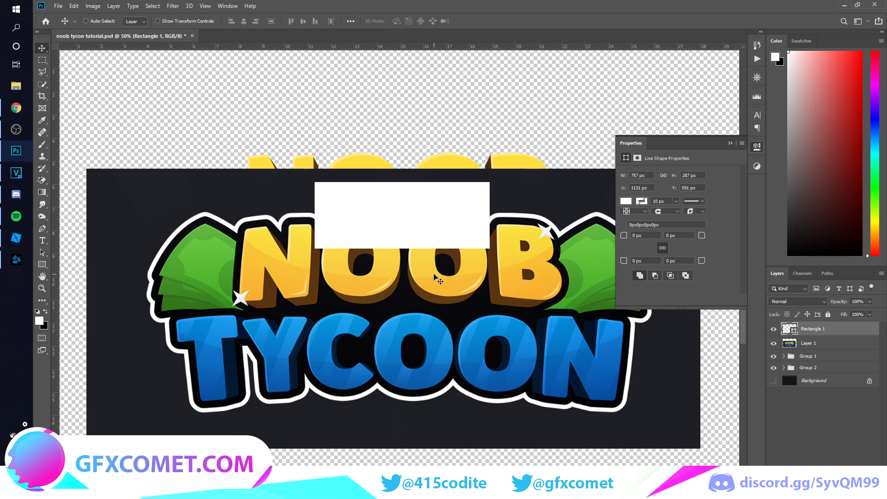
{"action": "left_click", "coordinate": [757, 147]}
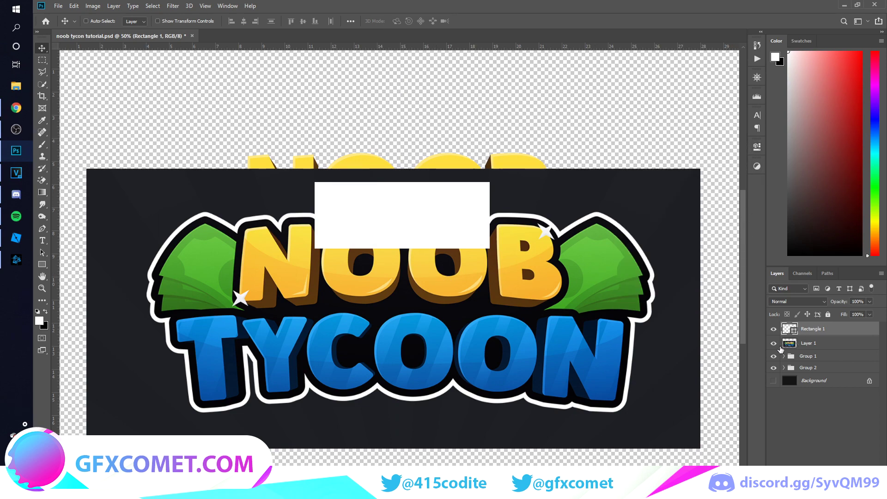
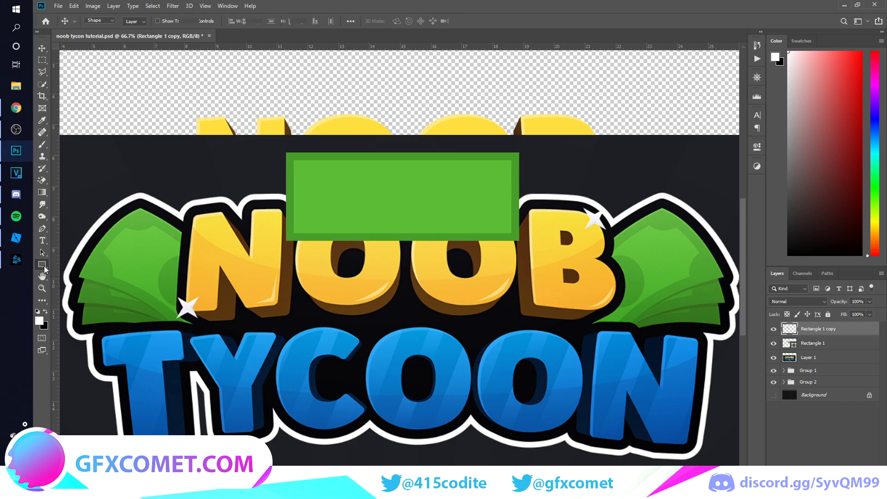
Draw a dark green circle about 126 px in diameter over the lower-left corner of the green bill rectangle.
{"action": "left_click", "coordinate": [92, 287]}
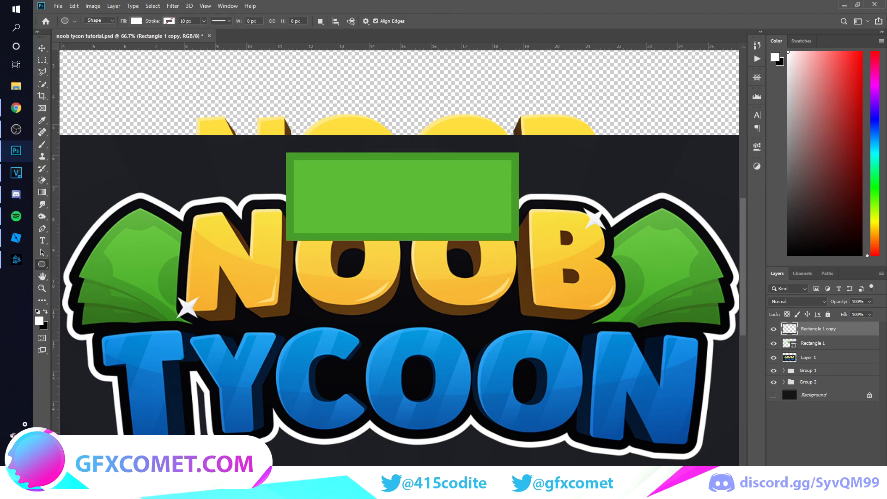
{"action": "key", "text": "ctrl+shift+alt+n"}
{"action": "left_click", "coordinate": [294, 202]}
{"action": "mouse_move", "coordinate": [314, 215]}
{"action": "left_mouse_down"}
{"action": "mouse_move", "coordinate": [333, 196]}
{"action": "mouse_move", "coordinate": [314, 222]}
{"action": "left_mouse_up"}
{"action": "key", "text": "v"}
{"action": "key", "text": "Up"}
{"action": "key", "text": "Up"}
{"action": "key", "text": "Right"}
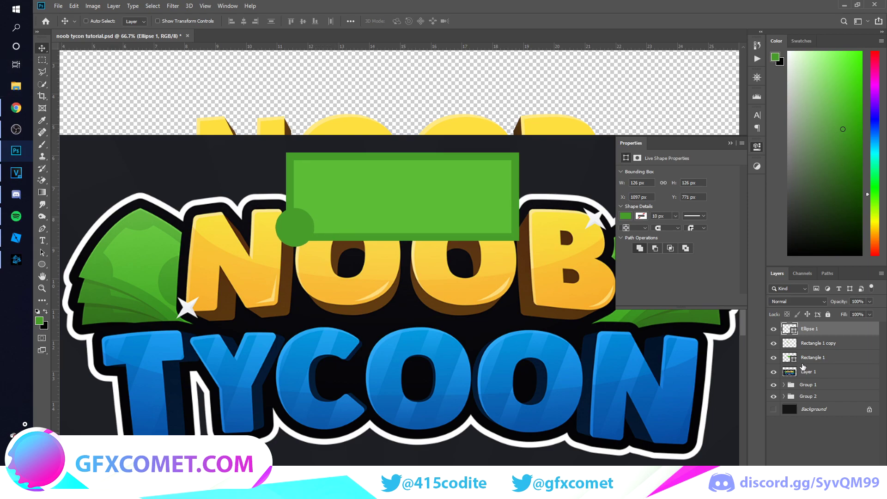
Rasterize the circle and delete the part of it outside the bill rectangle, using the rectangle's inverted outline as the selection.
{"action": "left_click", "coordinate": [778, 359]}
{"action": "left_click", "coordinate": [776, 360]}
{"action": "left_click", "coordinate": [774, 343]}
{"action": "left_click", "coordinate": [787, 359], "text": "ctrl"}
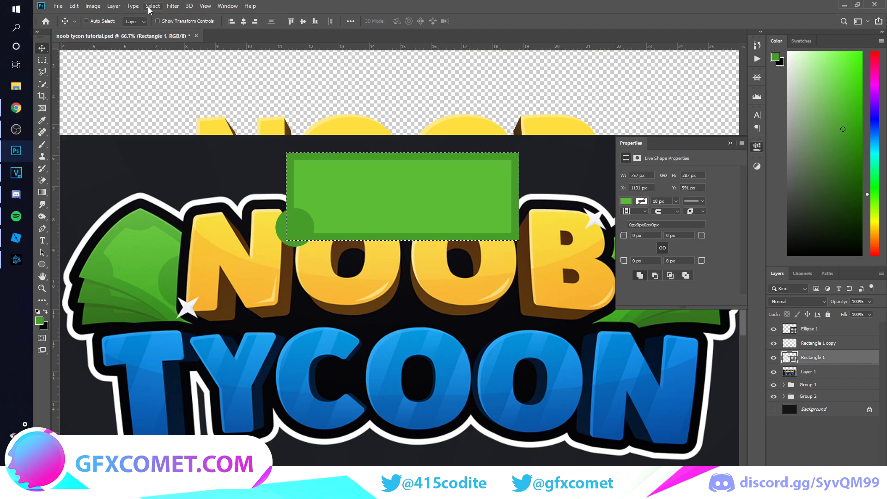
{"action": "left_click", "coordinate": [42, 61]}
{"action": "right_click", "coordinate": [301, 190]}
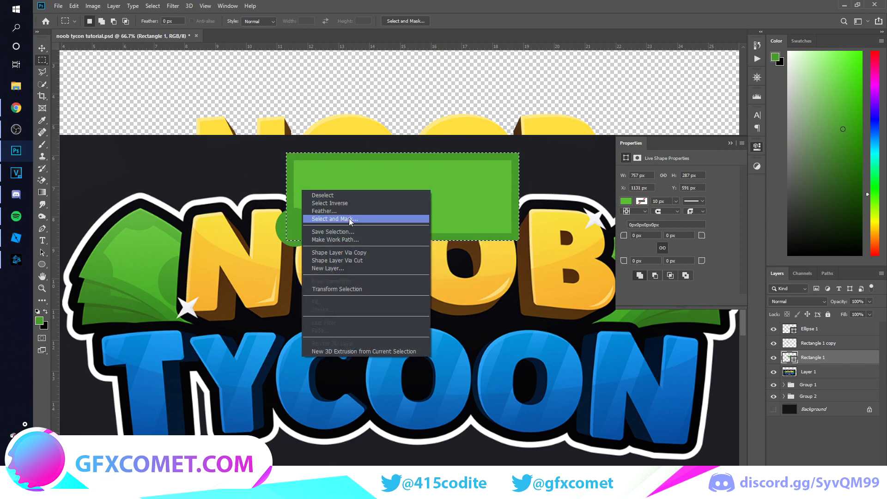
{"action": "left_click", "coordinate": [329, 203]}
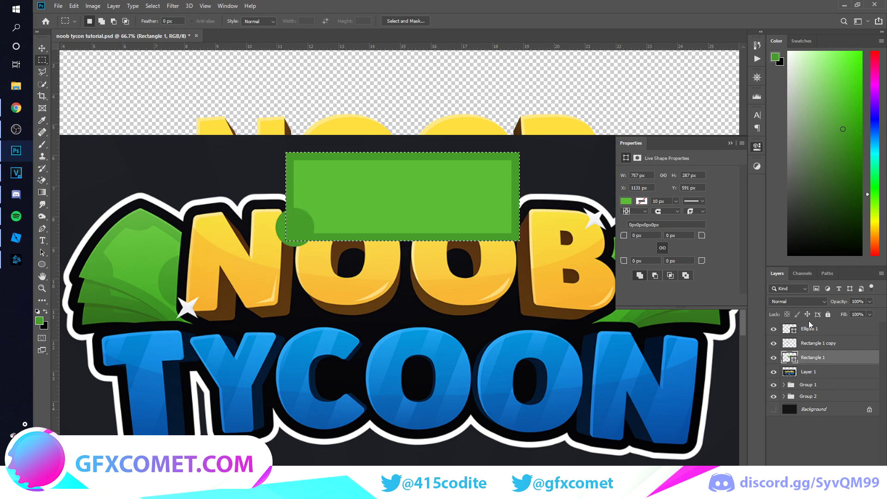
{"action": "right_click", "coordinate": [840, 329]}
{"action": "left_click", "coordinate": [739, 249]}
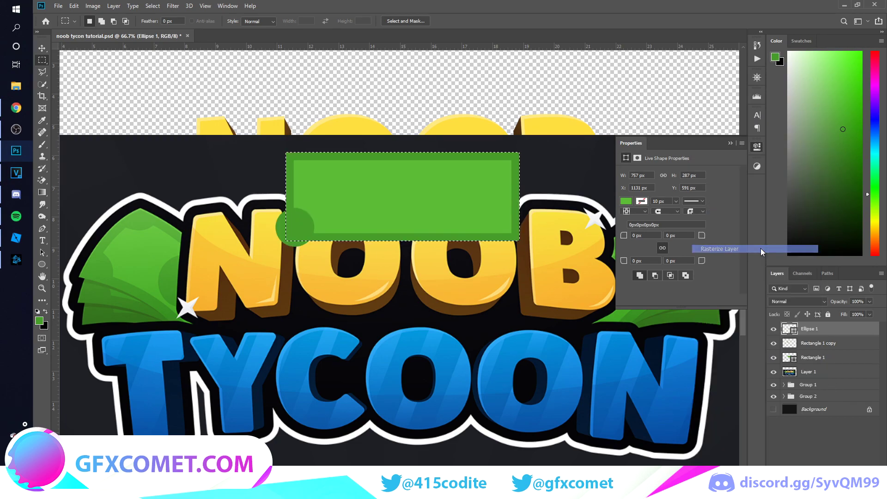
{"action": "key", "text": "ctrl+d"}
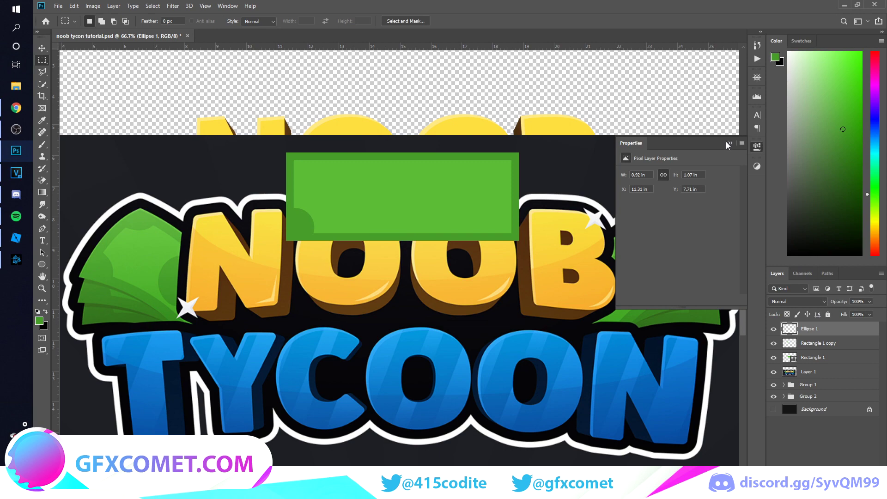
Duplicate the quarter-circle ornament, flip the copy horizontally, and place it in the bill's lower-right corner.
{"action": "left_click", "coordinate": [728, 144]}
{"action": "key", "text": "v"}
{"action": "left_click_drag", "start_coordinate": [300, 213], "coordinate": [462, 214], "text": "alt"}
{"action": "key", "text": "ctrl+t"}
{"action": "right_click", "coordinate": [468, 219]}
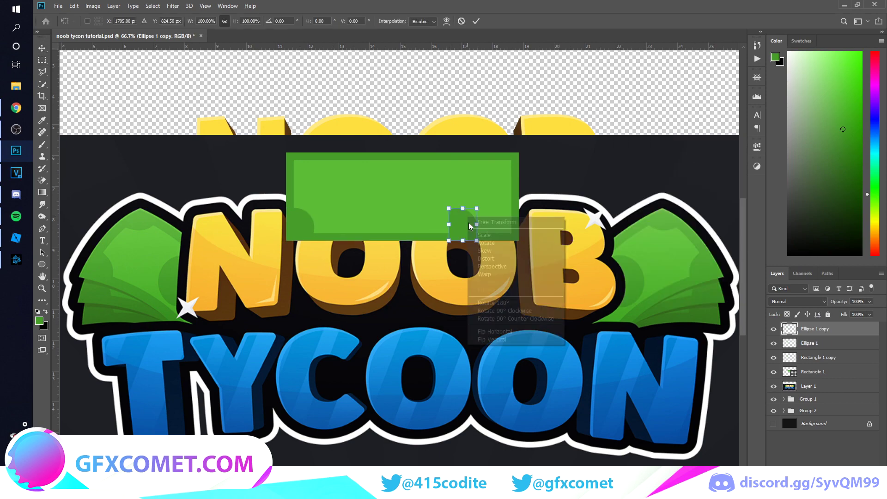
{"action": "left_click", "coordinate": [528, 332]}
{"action": "key", "text": "Return"}
{"action": "left_click_drag", "start_coordinate": [468, 221], "coordinate": [511, 222]}
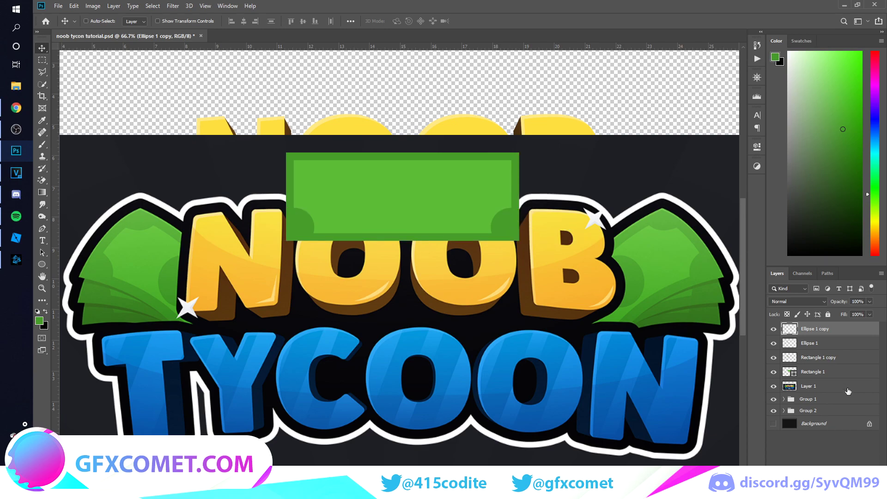
Duplicate both lower corner ornaments, flip the copies vertically, and place them in the bill's upper corners.
{"action": "left_click", "coordinate": [823, 343], "text": "shift"}
{"action": "left_click_drag", "start_coordinate": [523, 214], "coordinate": [517, 165]}
{"action": "key", "text": "ctrl+t"}
{"action": "right_click", "coordinate": [495, 181]}
{"action": "left_click", "coordinate": [549, 305]}
{"action": "key", "text": "Return"}
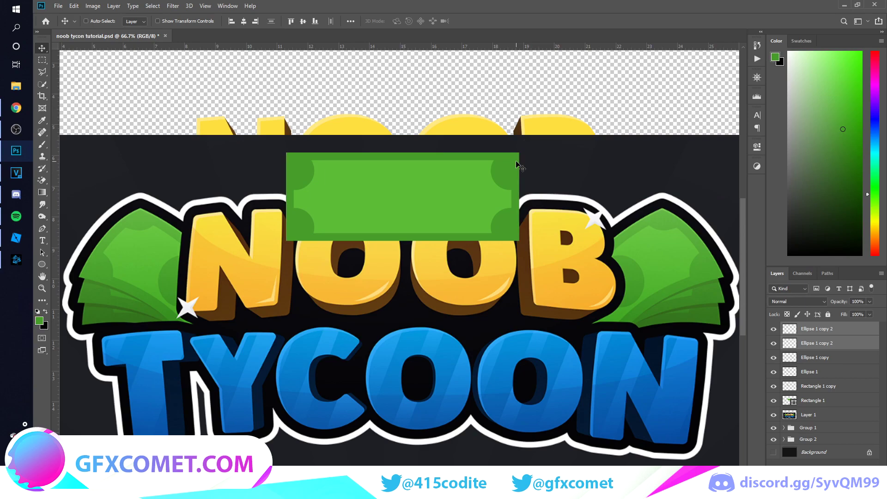
Draw a dark green ellipse about 202 by 200 px in the centre of the bill.
{"action": "right_click", "coordinate": [47, 266]}
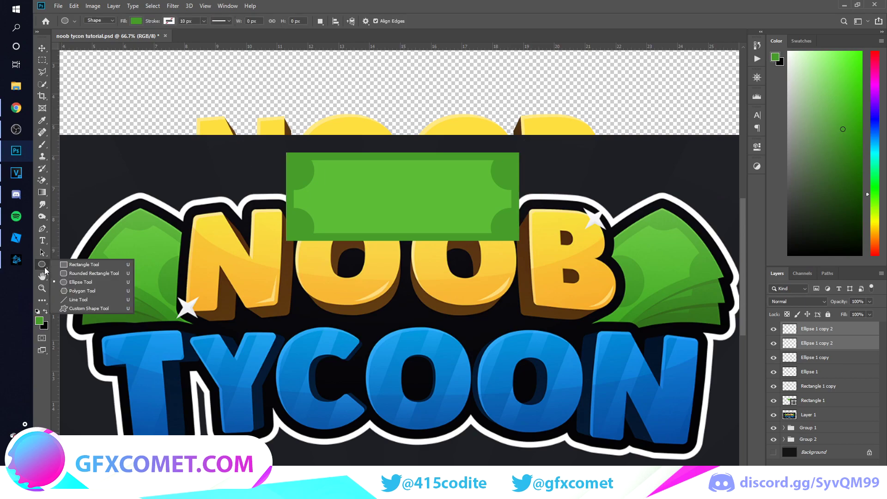
{"action": "left_click", "coordinate": [83, 281]}
{"action": "key", "text": "ctrl+shift+alt+n"}
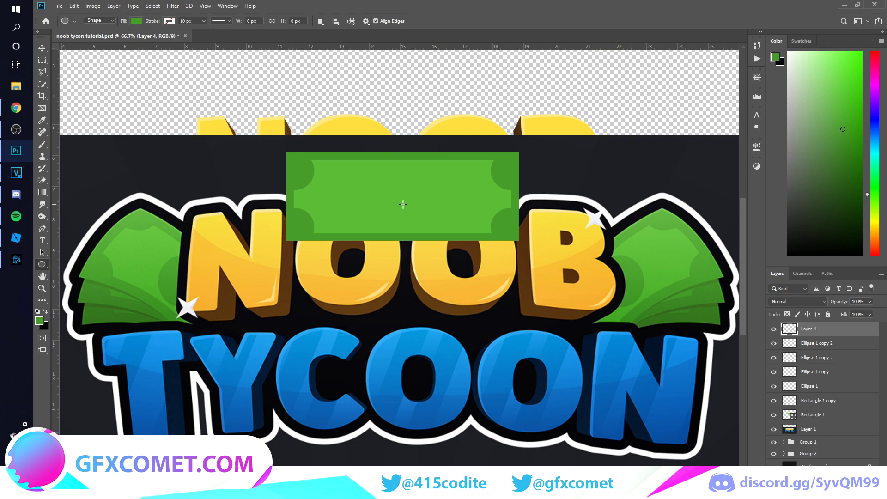
{"action": "left_click_drag", "start_coordinate": [402, 196], "coordinate": [442, 165]}
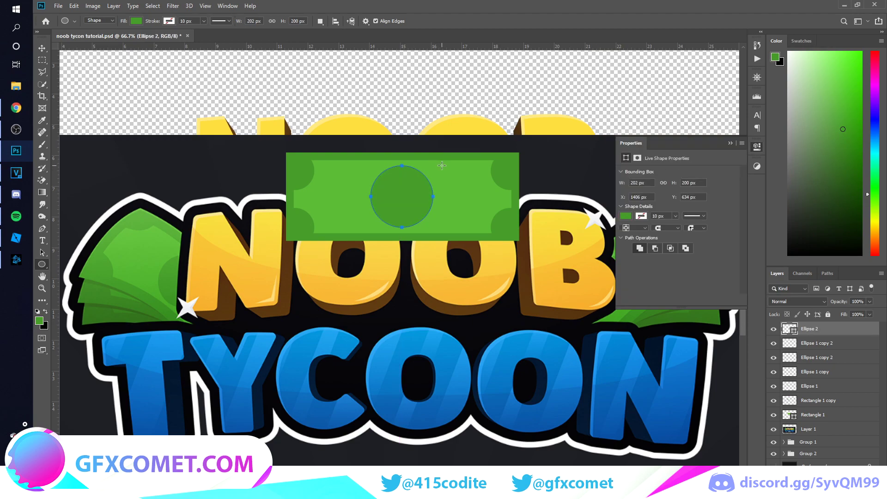
{"action": "key", "text": "Return"}
{"action": "left_click", "coordinate": [734, 143]}
{"action": "key", "text": "v"}
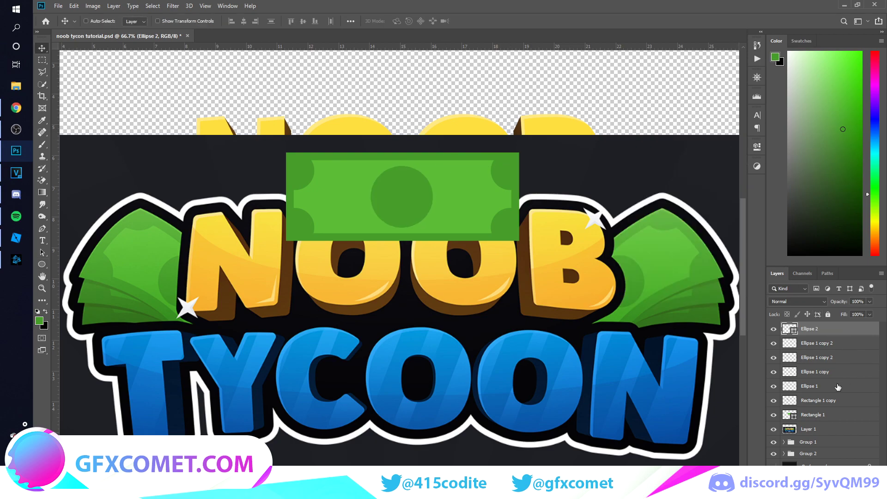
Group all the bill layers, merge a duplicate of the group into one layer beneath it, and hide the original group.
{"action": "left_click", "coordinate": [832, 420], "text": "shift"}
{"action": "key", "text": "ctrl+g"}
{"action": "key", "text": "ctrl+j"}
{"action": "left_click", "coordinate": [773, 339]}
{"action": "key", "text": "ctrl+e"}
{"action": "left_click_drag", "start_coordinate": [823, 329], "coordinate": [826, 348]}
{"action": "key", "text": "h"}
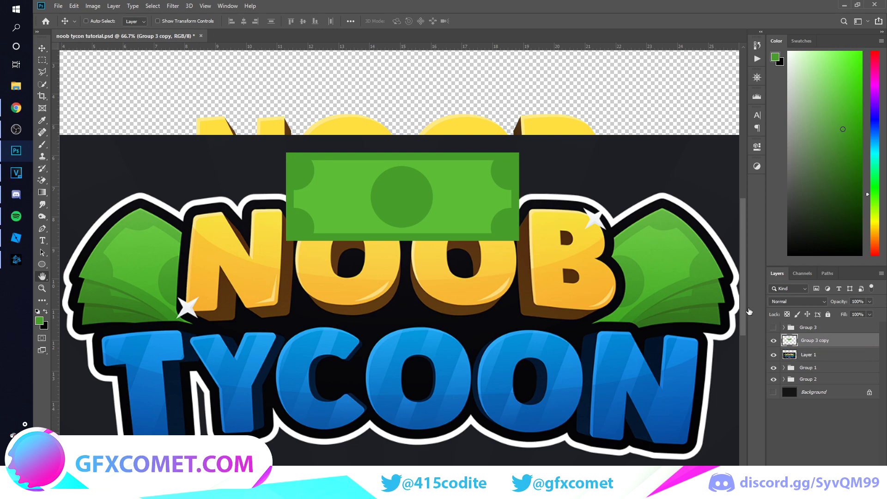
Add an Overlay inner shadow to the merged bill: 44% opacity, 137° angle, 8 px distance, 100% choke and 0 px size.
{"action": "double_click", "coordinate": [860, 344]}
{"action": "left_click", "coordinate": [556, 364]}
{"action": "left_click_drag", "start_coordinate": [689, 350], "coordinate": [688, 349]}
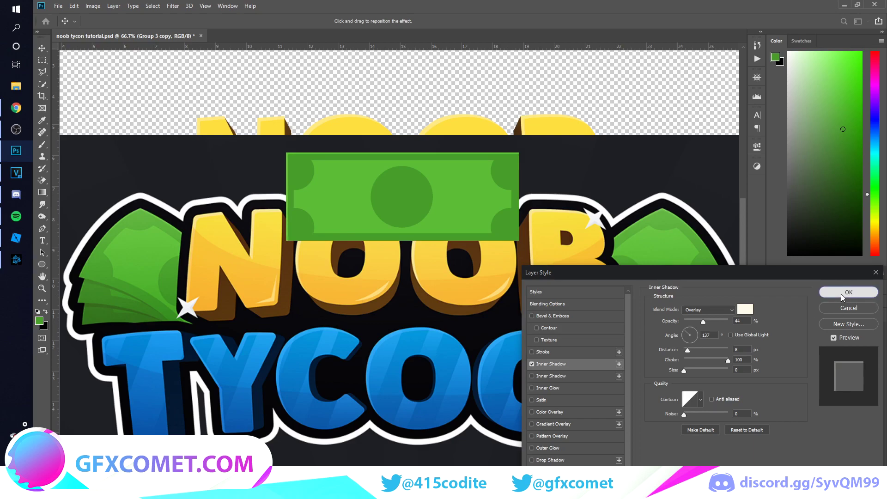
{"action": "left_click", "coordinate": [842, 293]}
{"action": "left_click", "coordinate": [876, 341]}
Duplicate the styled bill, flatten the copy with its effect into a plain layer, and move it down over the reference's NOOB lettering.
{"action": "key", "text": "ctrl+j"}
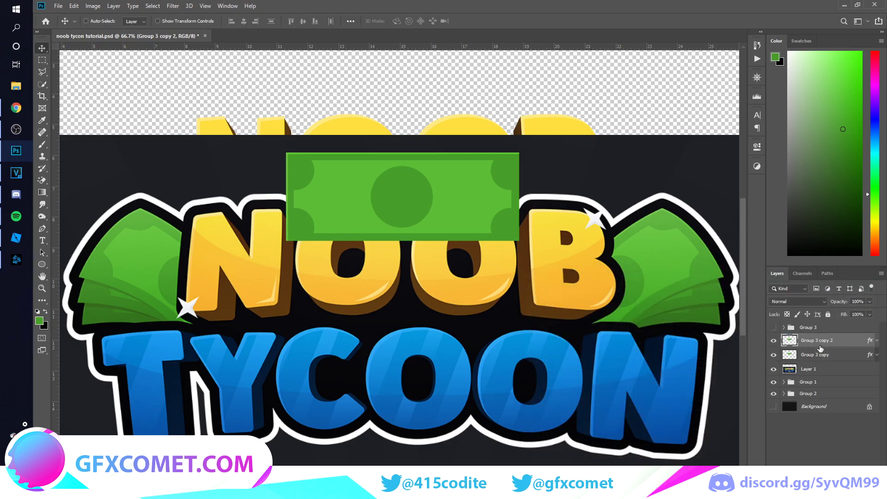
{"action": "key", "text": "ctrl+g"}
{"action": "key", "text": "ctrl+e"}
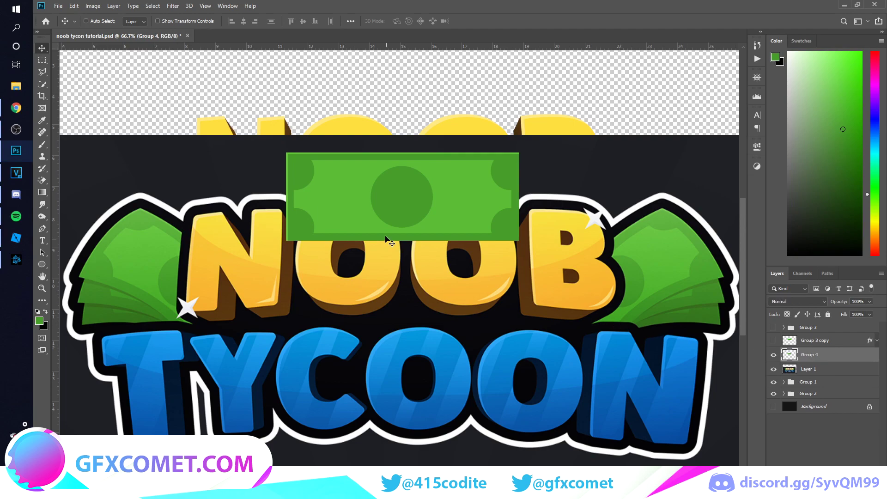
{"action": "left_click_drag", "start_coordinate": [394, 224], "coordinate": [358, 268]}
{"action": "left_click_drag", "start_coordinate": [411, 242], "coordinate": [422, 268]}
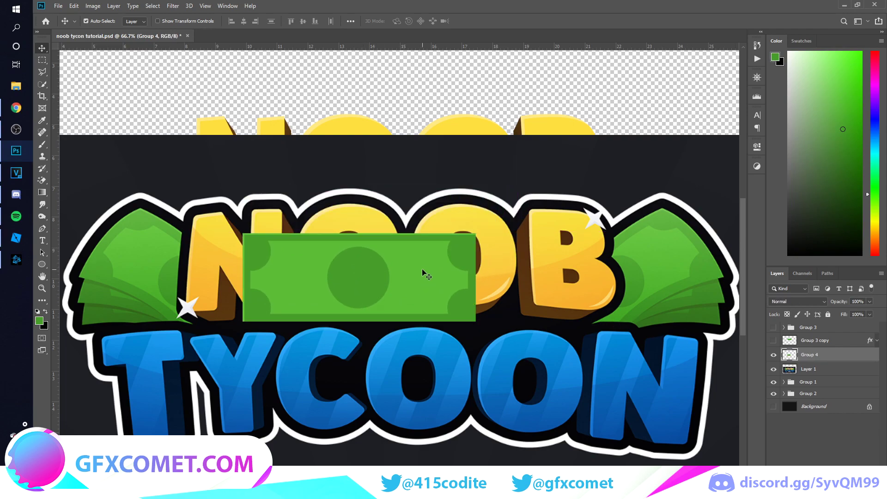
Warp the flattened bill with an Arc bend of about 13.4%.
{"action": "key", "text": "ctrl+t"}
{"action": "right_click", "coordinate": [418, 267]}
{"action": "left_click", "coordinate": [475, 329]}
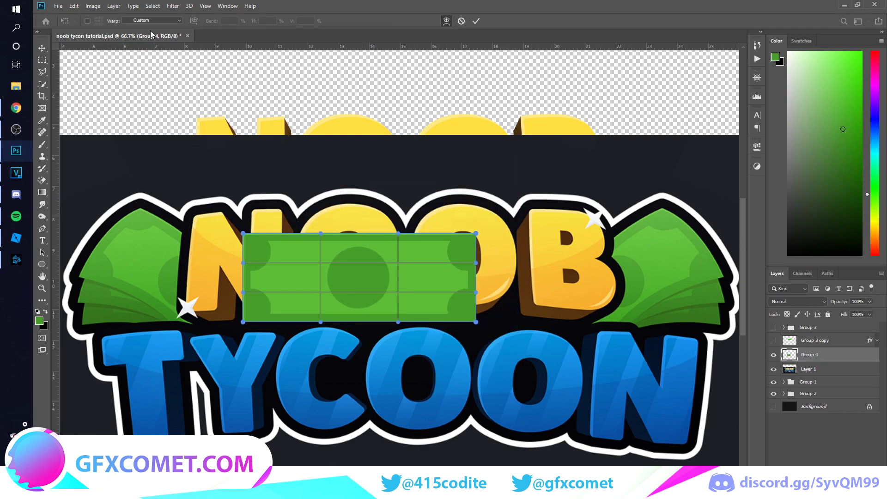
{"action": "left_click", "coordinate": [167, 20]}
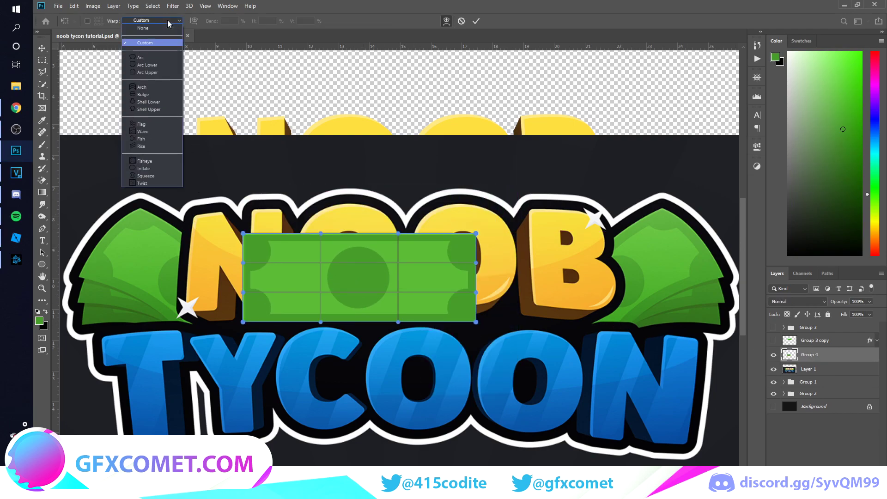
{"action": "left_click", "coordinate": [146, 58]}
{"action": "left_click_drag", "start_coordinate": [356, 184], "coordinate": [352, 220]}
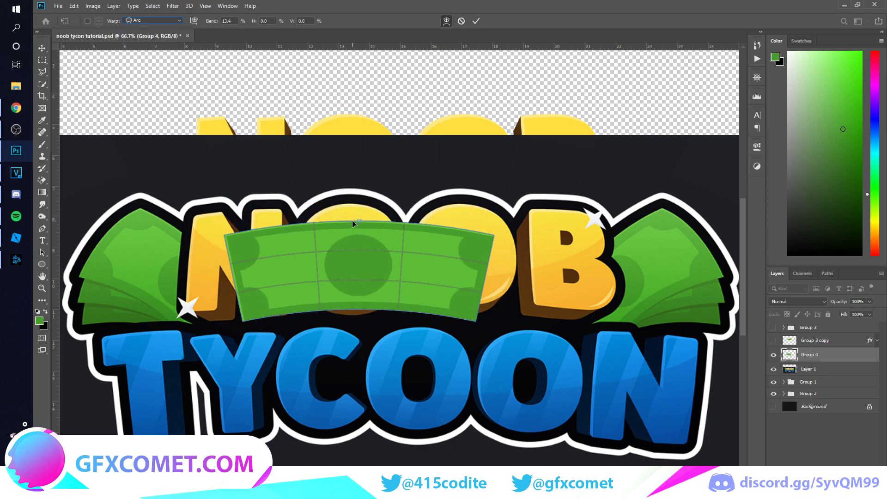
{"action": "key", "text": "Return"}
Narrow the arched bill to about 88% of its width.
{"action": "key", "text": "ctrl+t"}
{"action": "left_click_drag", "start_coordinate": [495, 272], "coordinate": [455, 272]}
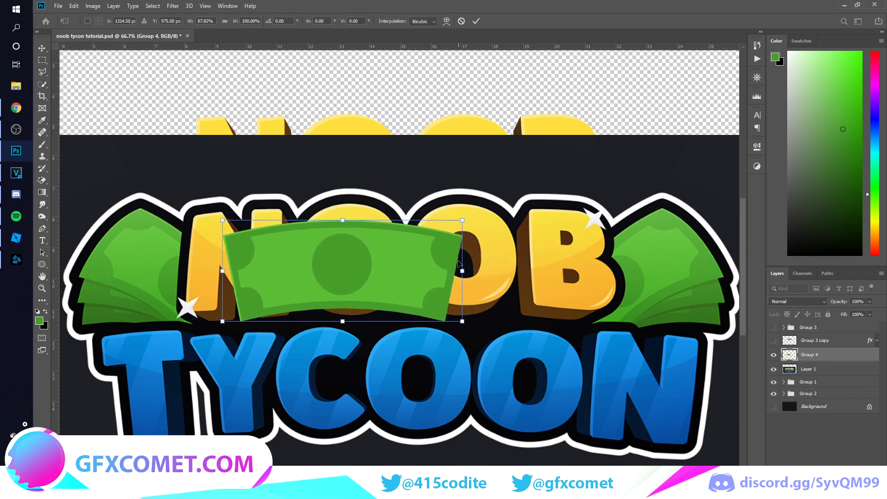
{"action": "key", "text": "Return"}
Move both word groups up the canvas and shift the reference image down beneath the NOOB lettering.
{"action": "left_click", "coordinate": [832, 382]}
{"action": "left_click", "coordinate": [832, 393], "text": "shift"}
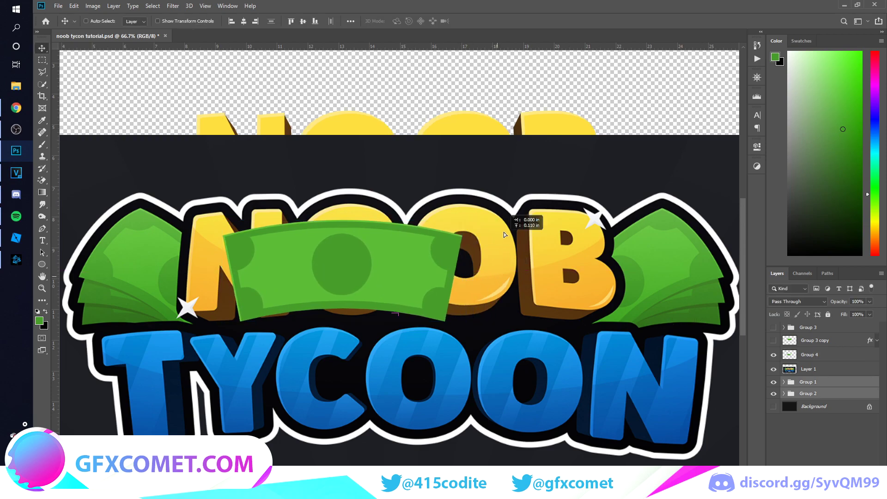
{"action": "left_click", "coordinate": [862, 370]}
{"action": "left_click_drag", "start_coordinate": [492, 231], "coordinate": [461, 371]}
Move the bill over the upper left of the N in NOOB and rotate it clockwise so it slopes down to the right.
{"action": "left_click", "coordinate": [828, 361]}
{"action": "left_click_drag", "start_coordinate": [419, 268], "coordinate": [296, 99]}
{"action": "key", "text": "ctrl+t"}
{"action": "left_click_drag", "start_coordinate": [358, 81], "coordinate": [287, 174]}
{"action": "key", "text": "Return"}
{"action": "left_click_drag", "start_coordinate": [839, 357], "coordinate": [841, 368]}
{"action": "key", "text": "Delete"}
Give the bill a hard-edged, semi-transparent black drop shadow in Normal blend mode.
{"action": "double_click", "coordinate": [845, 360]}
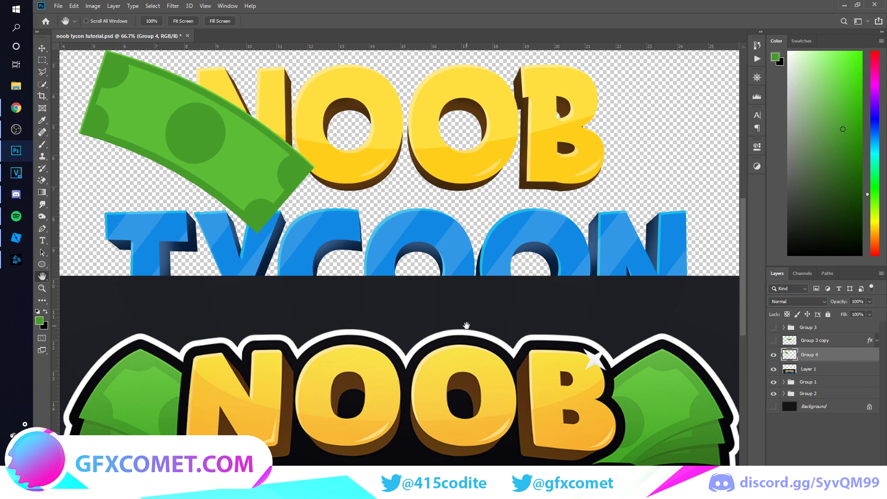
{"action": "left_click", "coordinate": [551, 460]}
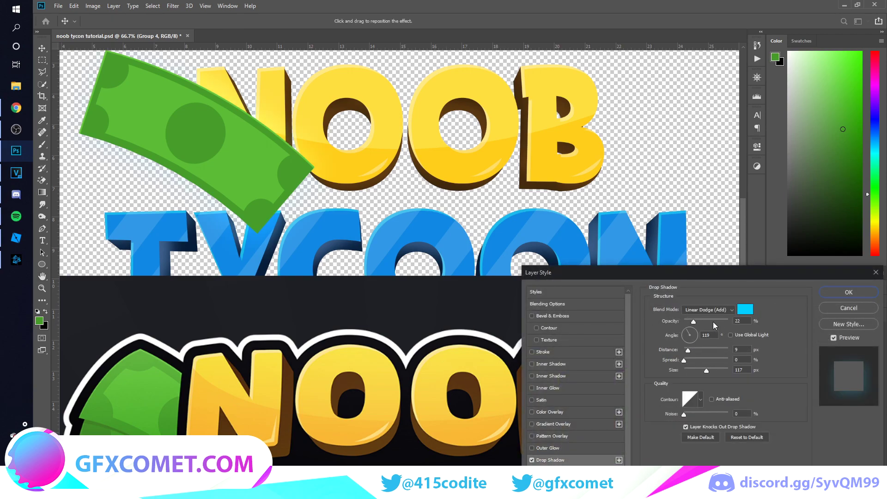
{"action": "left_click", "coordinate": [706, 309]}
{"action": "left_click", "coordinate": [722, 274]}
{"action": "left_click", "coordinate": [745, 309]}
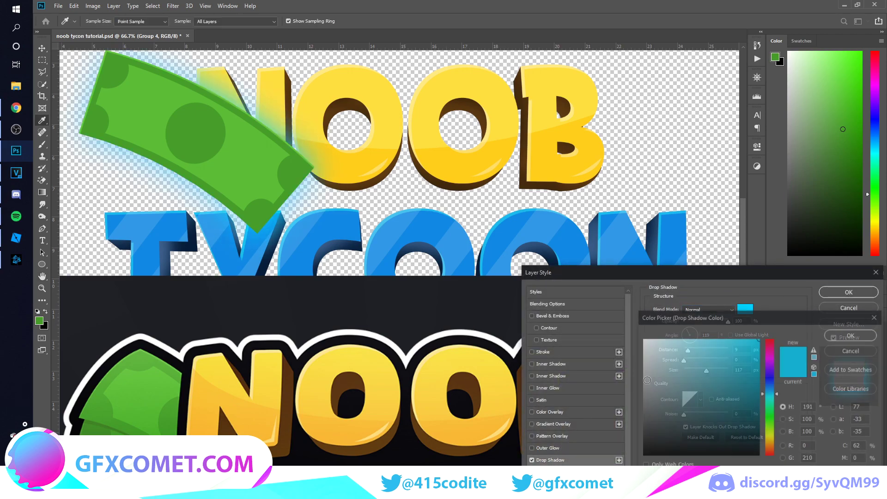
{"action": "left_click_drag", "start_coordinate": [647, 380], "coordinate": [629, 459]}
{"action": "left_click", "coordinate": [854, 335]}
{"action": "left_click_drag", "start_coordinate": [684, 362], "coordinate": [692, 323]}
{"action": "left_click", "coordinate": [848, 291]}
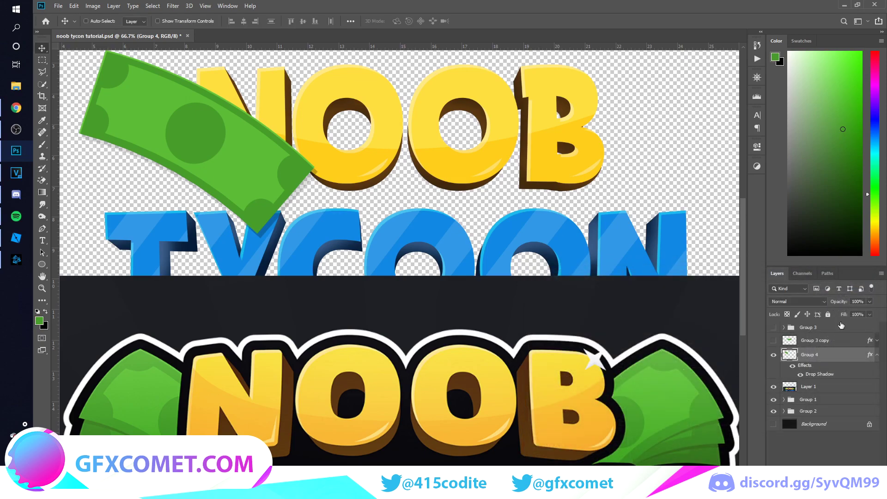
{"action": "left_click", "coordinate": [877, 355]}
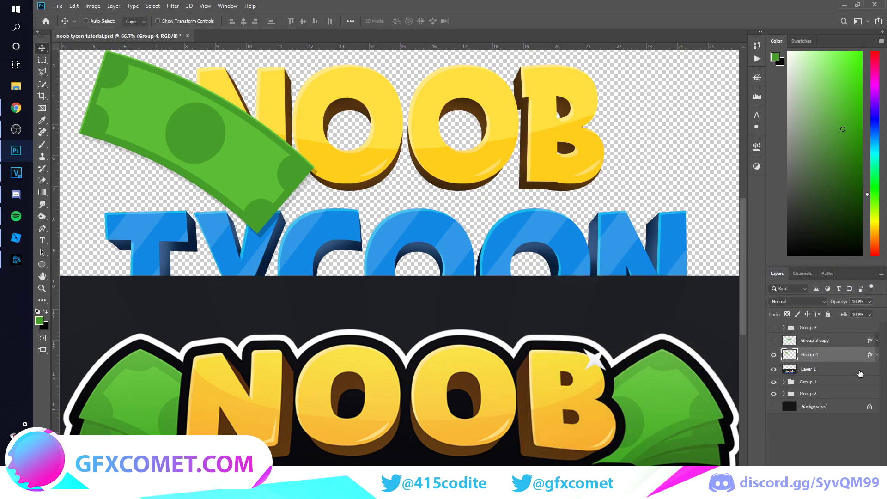
Add a new layer directly above the background and fill it with white.
{"action": "left_click", "coordinate": [832, 408]}
{"action": "key", "text": "ctrl+shift+alt+n"}
{"action": "key", "text": "d"}
{"action": "key", "text": "x"}
{"action": "key", "text": "alt+BackSpace"}
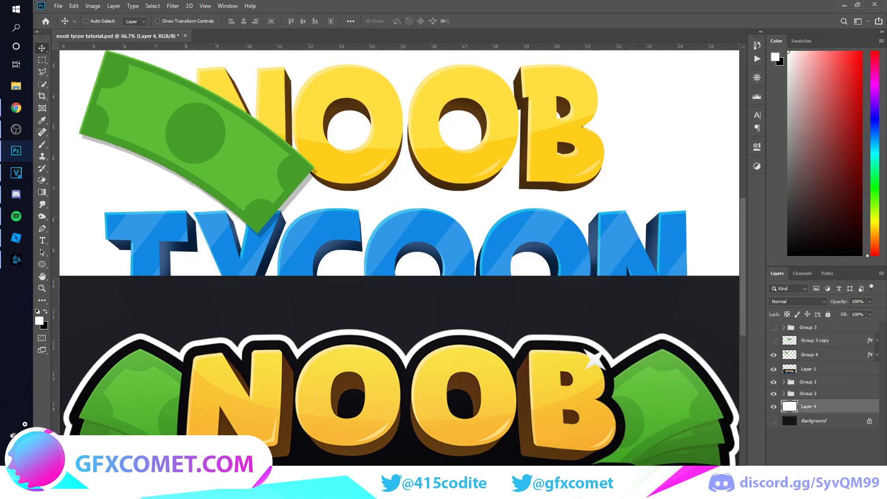
Duplicate the bill behind the original, offset the copy slightly downward, and rotate it about 3.6° counterclockwise.
{"action": "left_click", "coordinate": [826, 359]}
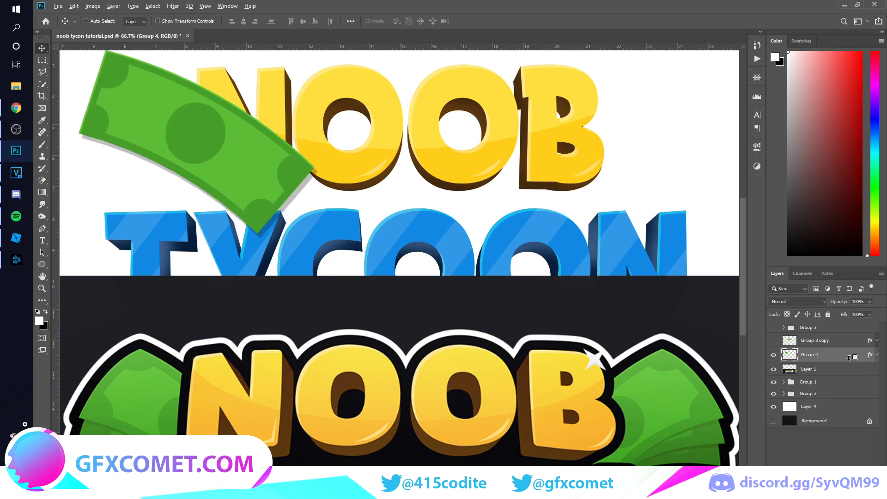
{"action": "left_click_drag", "start_coordinate": [849, 358], "coordinate": [849, 365]}
{"action": "left_click_drag", "start_coordinate": [227, 221], "coordinate": [234, 246]}
{"action": "key", "text": "ctrl+t"}
{"action": "left_click_drag", "start_coordinate": [349, 195], "coordinate": [351, 184]}
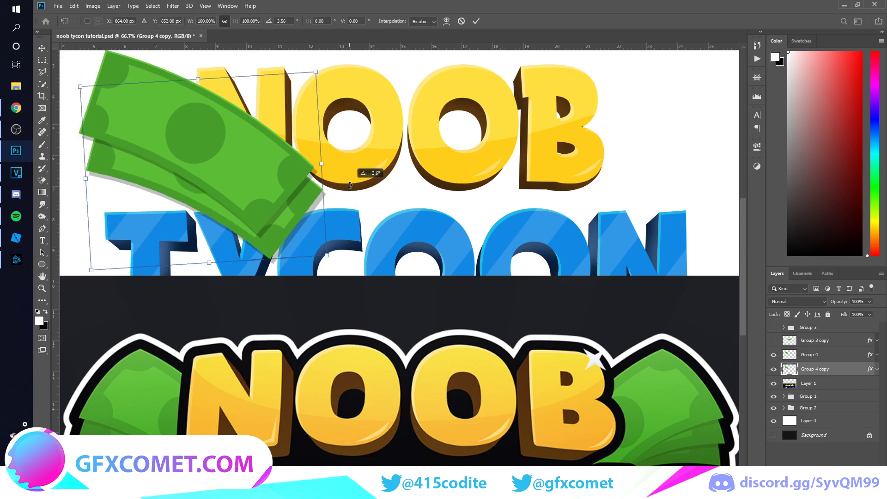
{"action": "key", "text": "Return"}
Duplicate the second bill behind the stack, rotate the copy further counterclockwise, and nudge it into line with the other bills.
{"action": "left_click_drag", "start_coordinate": [832, 374], "coordinate": [834, 380]}
{"action": "left_click_drag", "start_coordinate": [295, 245], "coordinate": [293, 263]}
{"action": "key", "text": "ctrl+t"}
{"action": "left_click_drag", "start_coordinate": [363, 197], "coordinate": [363, 179]}
{"action": "key", "text": "Return"}
{"action": "key", "text": "Up"}
{"action": "key", "text": "Up"}
{"action": "key", "text": "Up"}
{"action": "key", "text": "Up"}
{"action": "key", "text": "Up"}
{"action": "key", "text": "Up"}
{"action": "key", "text": "Up"}
{"action": "key", "text": "Up"}
{"action": "key", "text": "Up"}
{"action": "key", "text": "Up"}
{"action": "key", "text": "Right"}
{"action": "key", "text": "Right"}
{"action": "key", "text": "Right"}
{"action": "key", "text": "Right"}
{"action": "key", "text": "Right"}
{"action": "key", "text": "Right"}
{"action": "key", "text": "Right"}
{"action": "key", "text": "Right"}
{"action": "key", "text": "Right"}
{"action": "key", "text": "Up"}
{"action": "key", "text": "Up"}
{"action": "key", "text": "Up"}
{"action": "key", "text": "Up"}
{"action": "key", "text": "Up"}
{"action": "key", "text": "Up"}
{"action": "key", "text": "Up"}
{"action": "key", "text": "Up"}
{"action": "key", "text": "Up"}
{"action": "key", "text": "Up"}
{"action": "key", "text": "Down"}
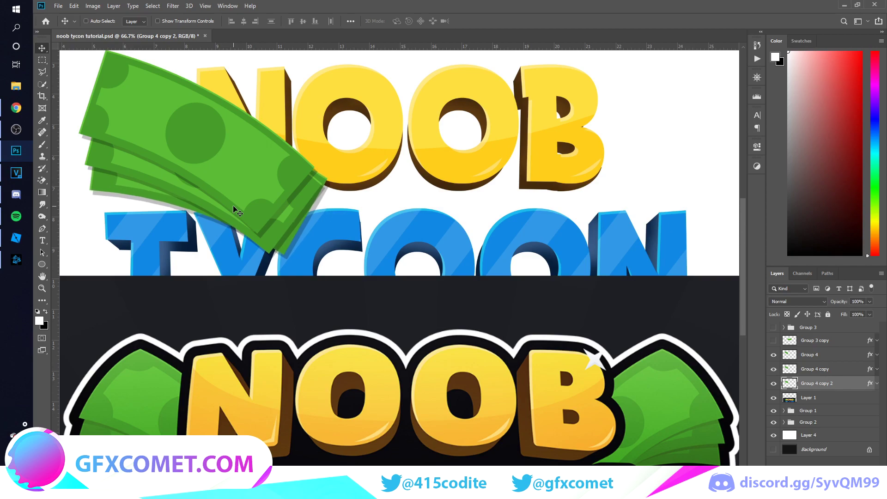
Place the three bill layers behind both word groups, just above the white layer, and select all three.
{"action": "left_click", "coordinate": [842, 360], "text": "shift"}
{"action": "left_click_drag", "start_coordinate": [841, 360], "coordinate": [804, 431]}
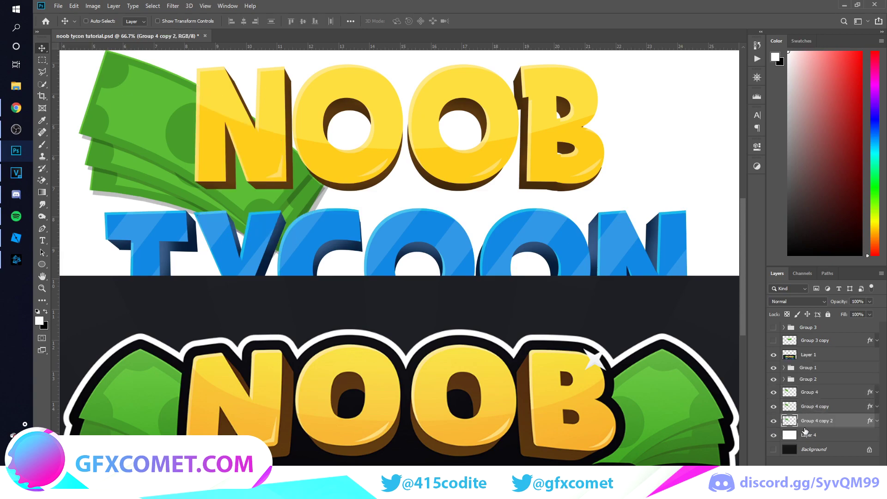
{"action": "left_click", "coordinate": [814, 407]}
{"action": "left_click", "coordinate": [811, 421]}
{"action": "left_click", "coordinate": [823, 398], "text": "shift"}
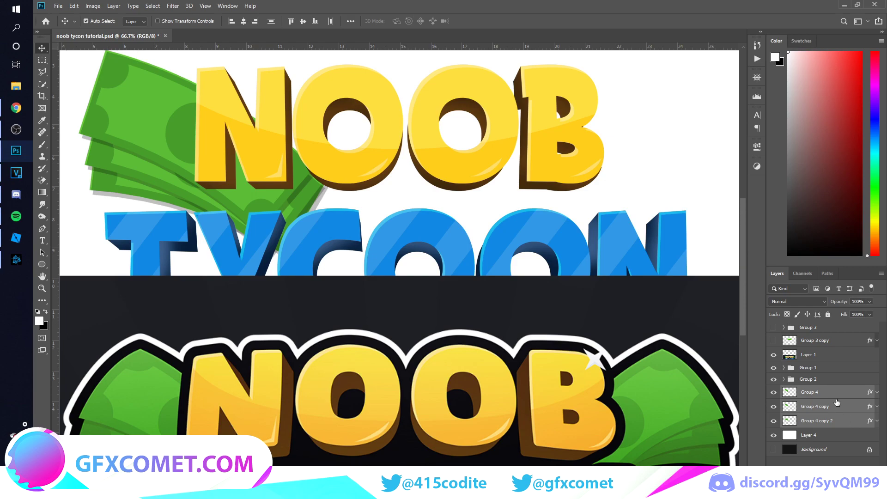
Group the three bill layers, duplicate the group, and merge the copy into a single layer above the hidden original.
{"action": "key", "text": "ctrl+g"}
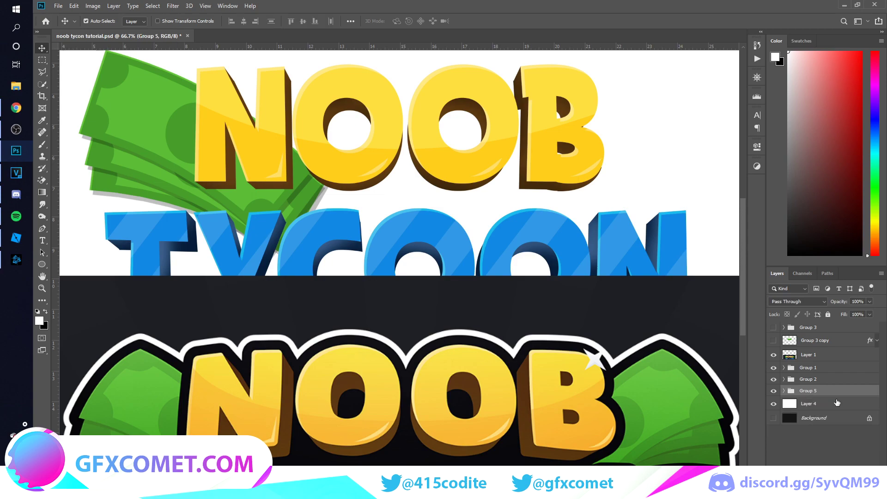
{"action": "key", "text": "ctrl+j"}
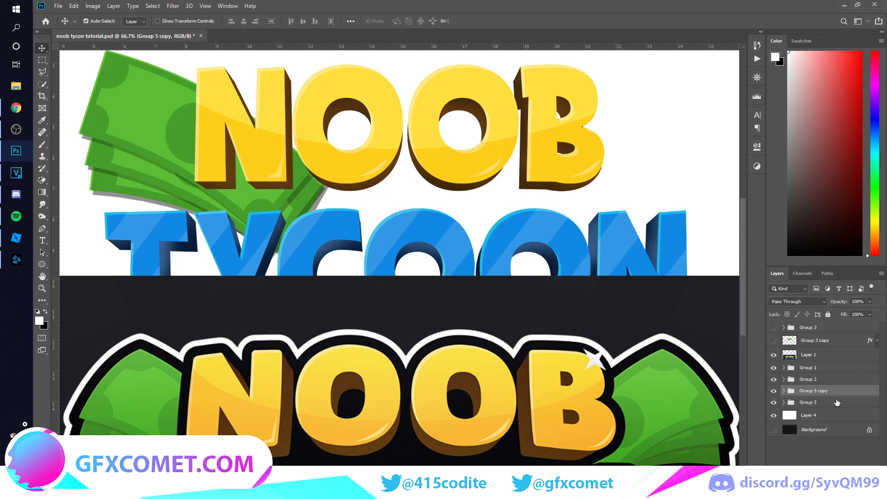
{"action": "key", "text": "ctrl+e"}
{"action": "left_click", "coordinate": [784, 405]}
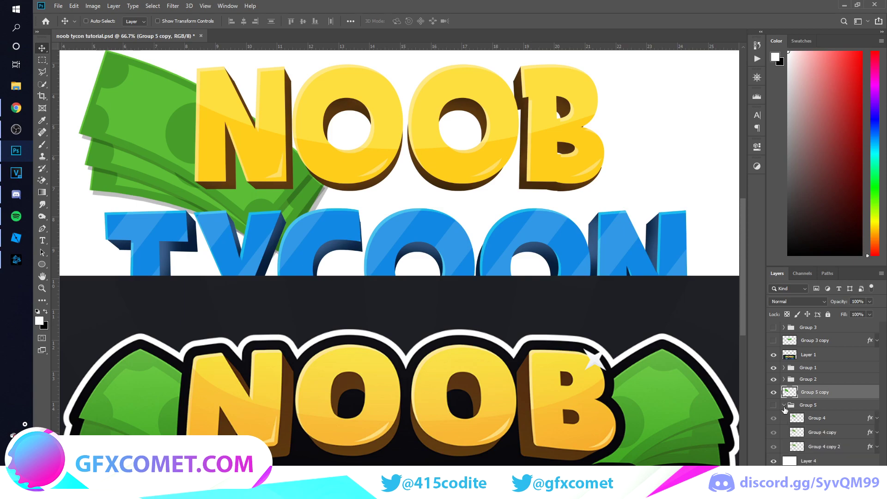
{"action": "left_click", "coordinate": [783, 405]}
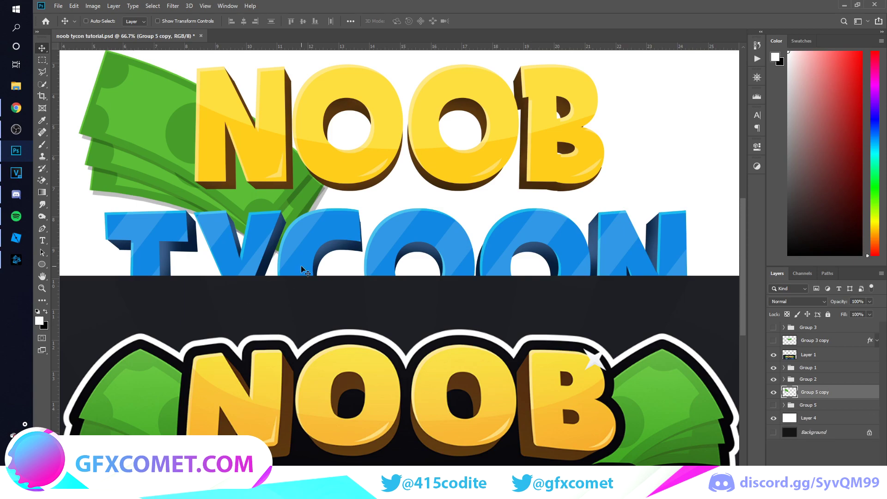
Duplicate the NOOB and TYCOON groups and place both copies beneath the originals, above the merged bills.
{"action": "left_click", "coordinate": [773, 379]}
{"action": "left_click", "coordinate": [773, 378]}
{"action": "left_click", "coordinate": [815, 380]}
{"action": "left_click", "coordinate": [817, 371], "text": "shift"}
{"action": "left_click_drag", "start_coordinate": [815, 381], "coordinate": [813, 390]}
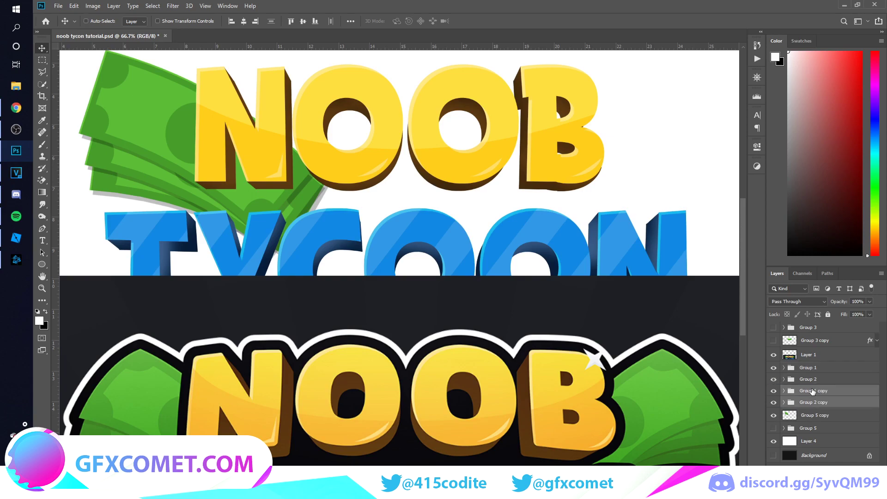
Merge each duplicated word group into its own layer, and hide the original word groups and the reference image.
{"action": "left_click", "coordinate": [802, 393]}
{"action": "key", "text": "ctrl+e"}
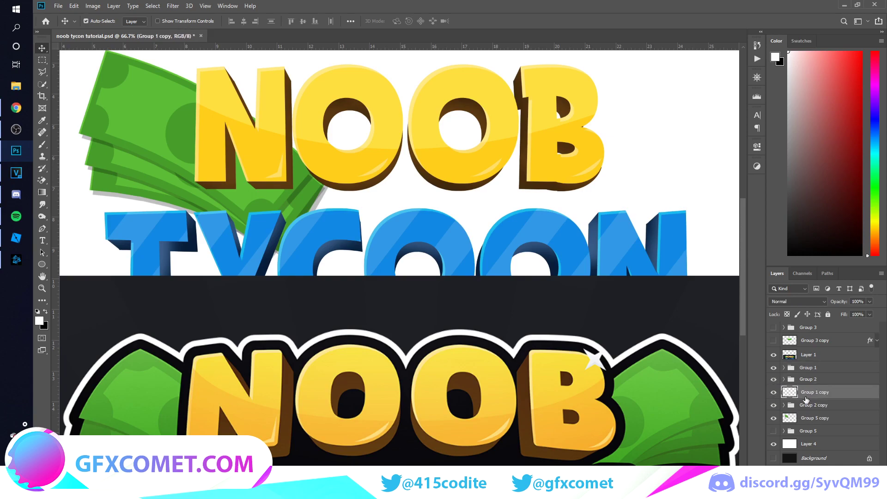
{"action": "left_click", "coordinate": [806, 405]}
{"action": "key", "text": "ctrl+e"}
{"action": "left_click", "coordinate": [801, 380]}
{"action": "left_click_drag", "start_coordinate": [773, 379], "coordinate": [774, 354]}
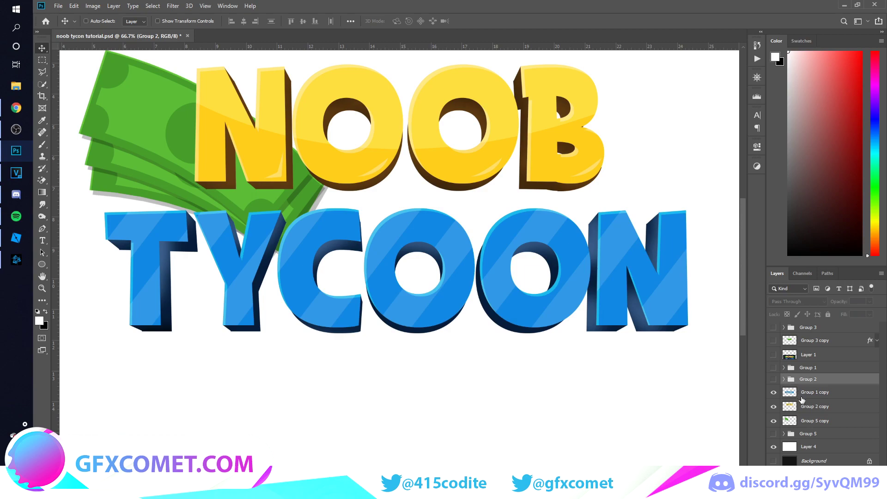
Move the merged TYCOON, NOOB and bill layers to the top of the layer stack and label them orange.
{"action": "left_click", "coordinate": [820, 392]}
{"action": "left_click", "coordinate": [817, 420], "text": "shift"}
{"action": "left_click_drag", "start_coordinate": [818, 420], "coordinate": [834, 325]}
{"action": "left_click", "coordinate": [774, 357]}
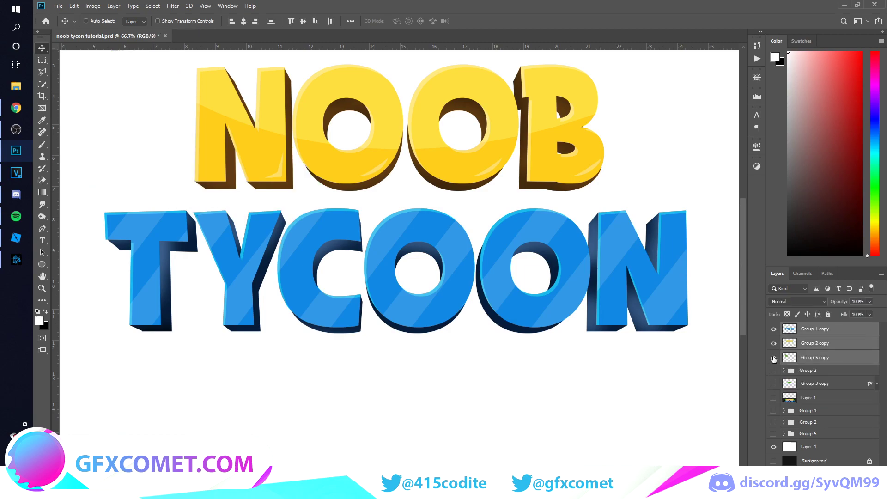
{"action": "left_click", "coordinate": [774, 357]}
{"action": "right_click", "coordinate": [816, 359]}
{"action": "left_click", "coordinate": [756, 425]}
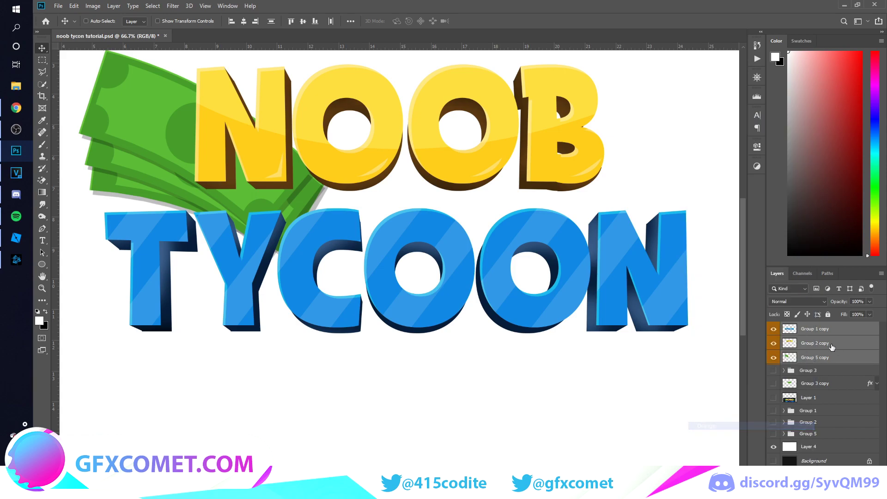
{"action": "left_click_drag", "start_coordinate": [771, 355], "coordinate": [774, 359]}
Select the outline of the NOOB layer, expand it by 15 pixels, and cut that area out of the bills.
{"action": "left_click", "coordinate": [806, 348]}
{"action": "left_click", "coordinate": [774, 343]}
{"action": "left_click", "coordinate": [773, 344]}
{"action": "left_click", "coordinate": [790, 344], "text": "ctrl"}
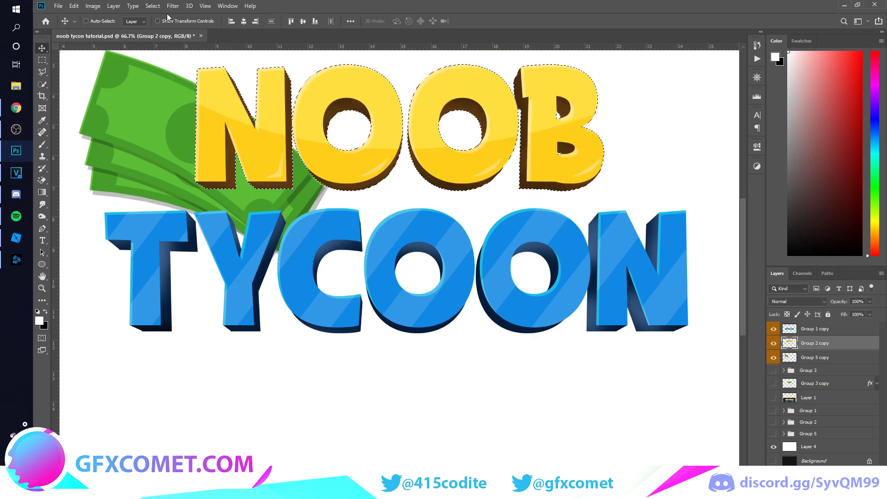
{"action": "left_click", "coordinate": [153, 6]}
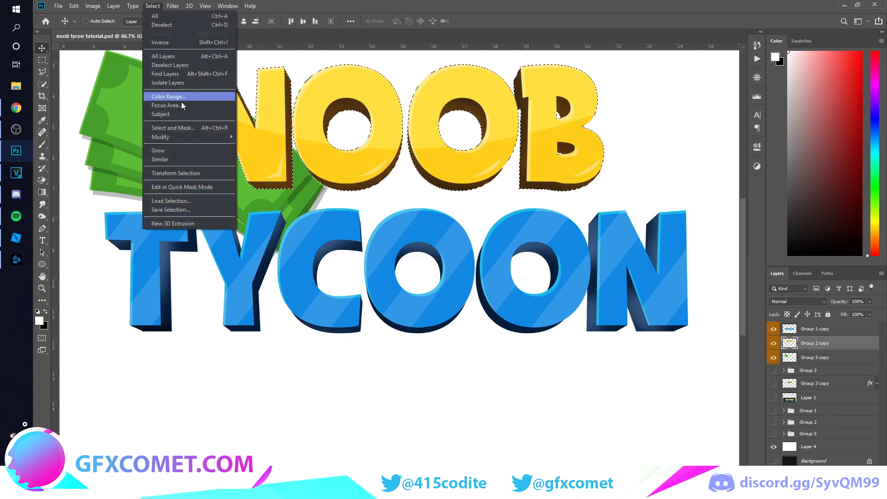
{"action": "mouse_move", "coordinate": [192, 135]}
{"action": "left_click", "coordinate": [259, 154]}
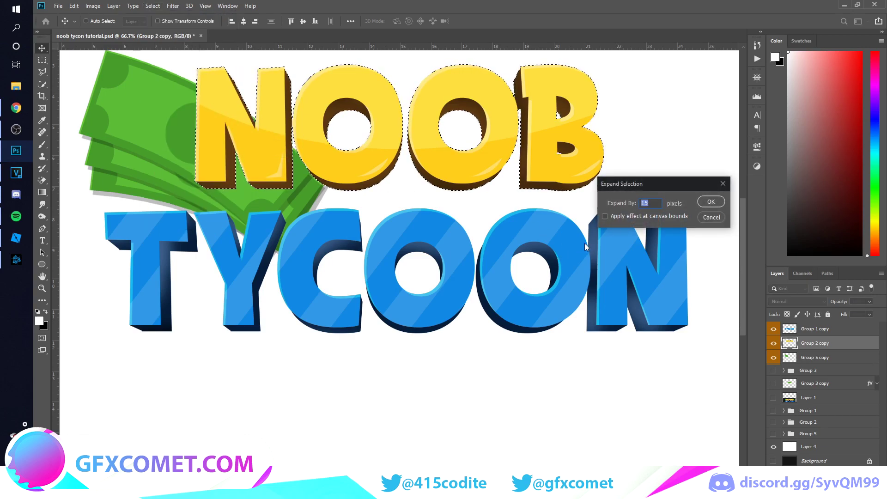
{"action": "key", "text": "Return"}
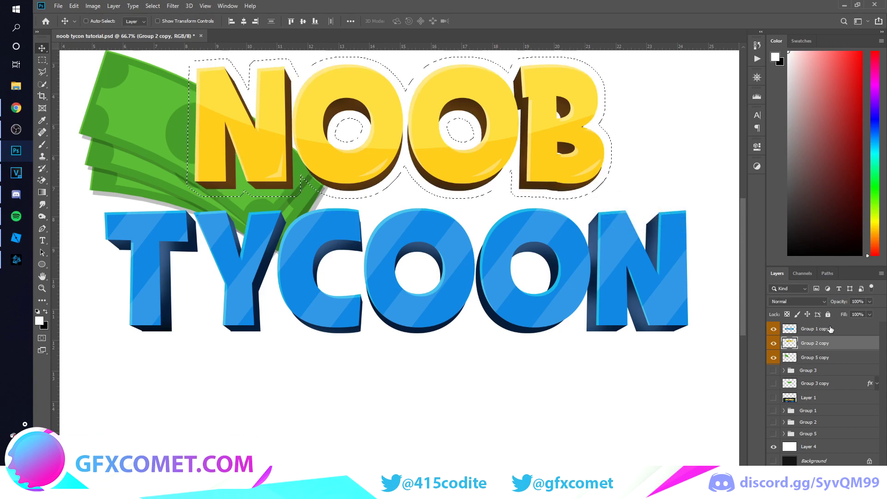
{"action": "left_click", "coordinate": [809, 360]}
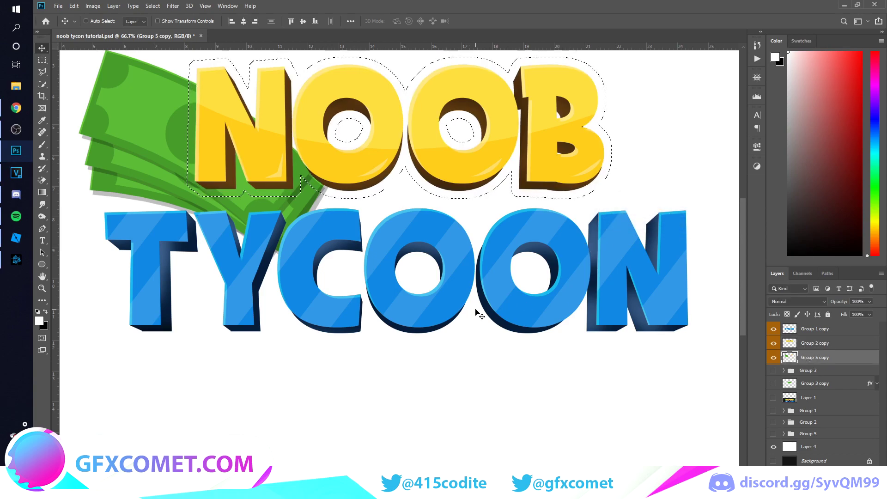
{"action": "key", "text": "alt+BackSpace"}
{"action": "key", "text": "ctrl+d"}
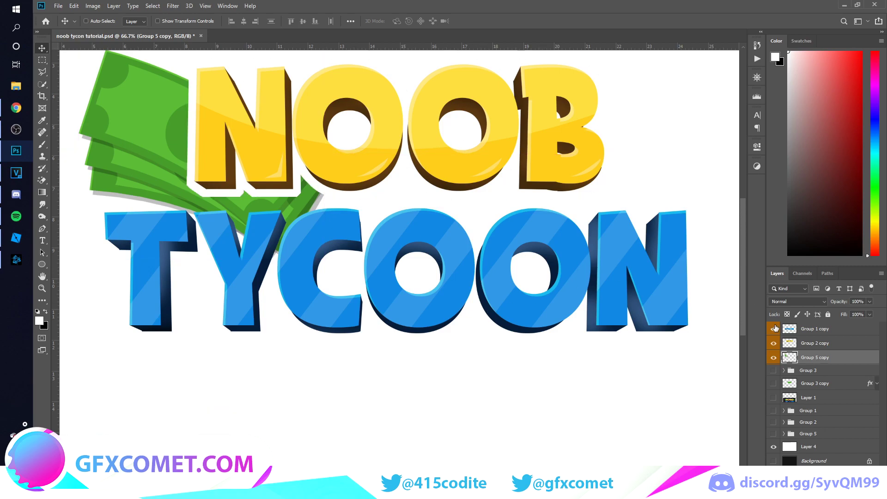
Check the reference image, and cut an equally expanded outline of the TYCOON layer out of the bills.
{"action": "left_click", "coordinate": [773, 398]}
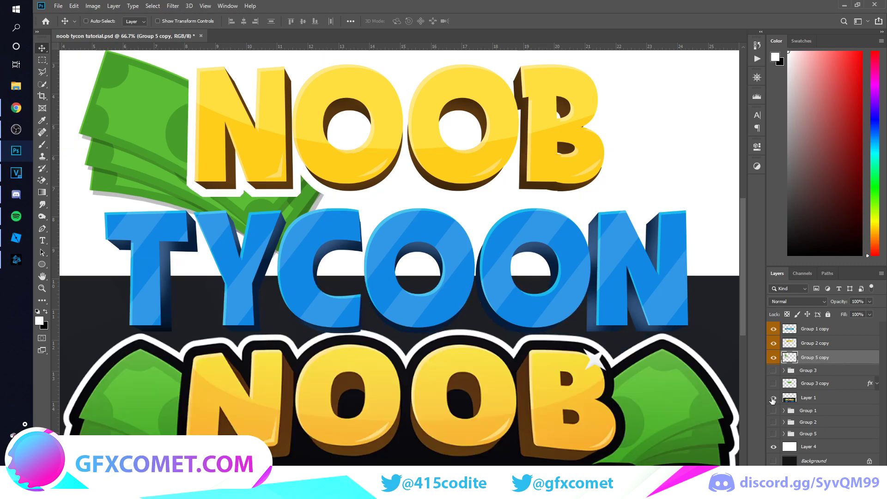
{"action": "left_click", "coordinate": [773, 398]}
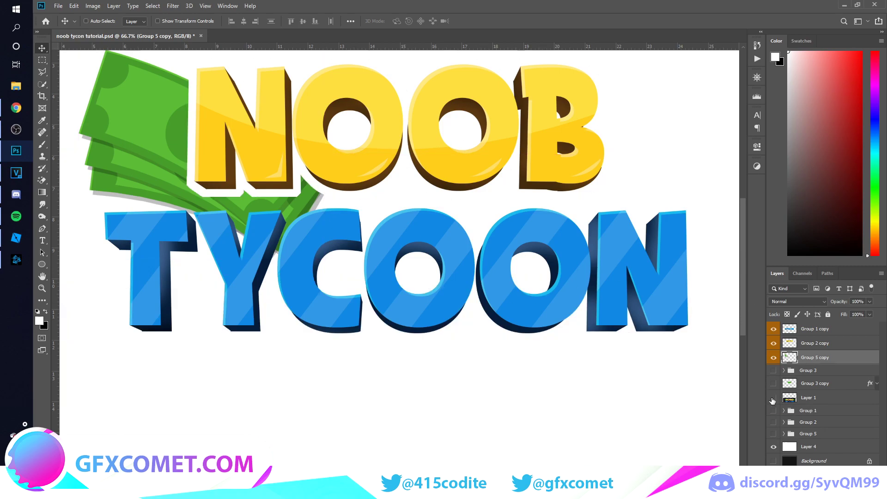
{"action": "left_click", "coordinate": [789, 357], "text": "ctrl"}
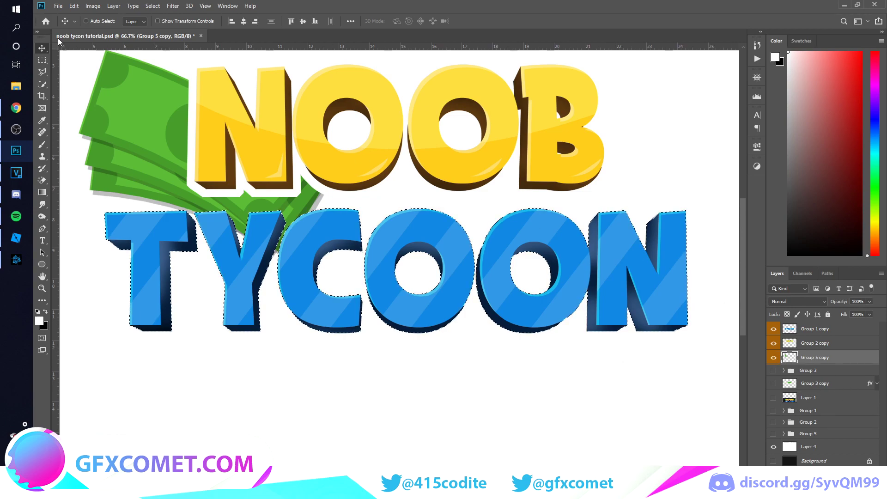
{"action": "left_click", "coordinate": [152, 5]}
{"action": "mouse_move", "coordinate": [231, 137]}
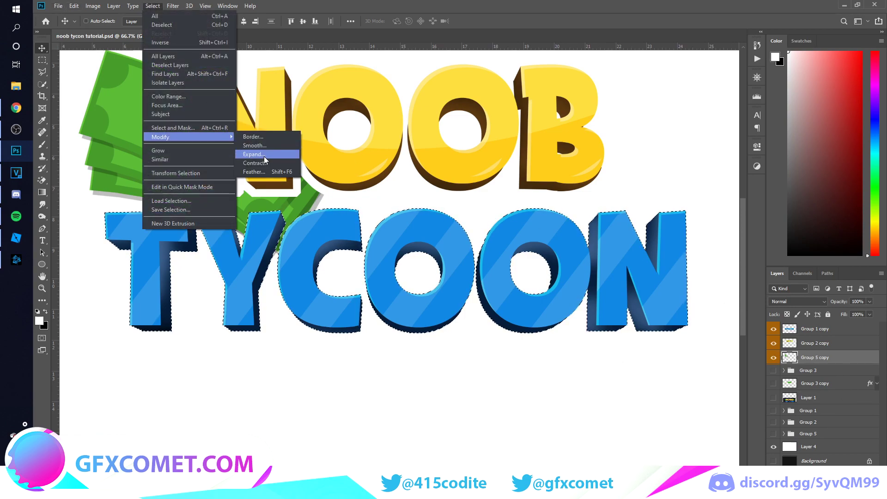
{"action": "left_click", "coordinate": [264, 157]}
{"action": "key", "text": "Return"}
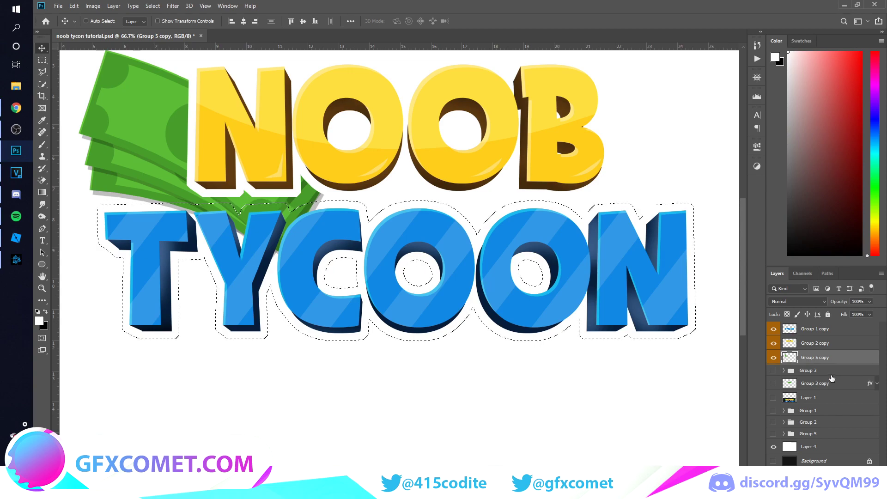
{"action": "key", "text": "Delete"}
{"action": "key", "text": "ctrl+d"}
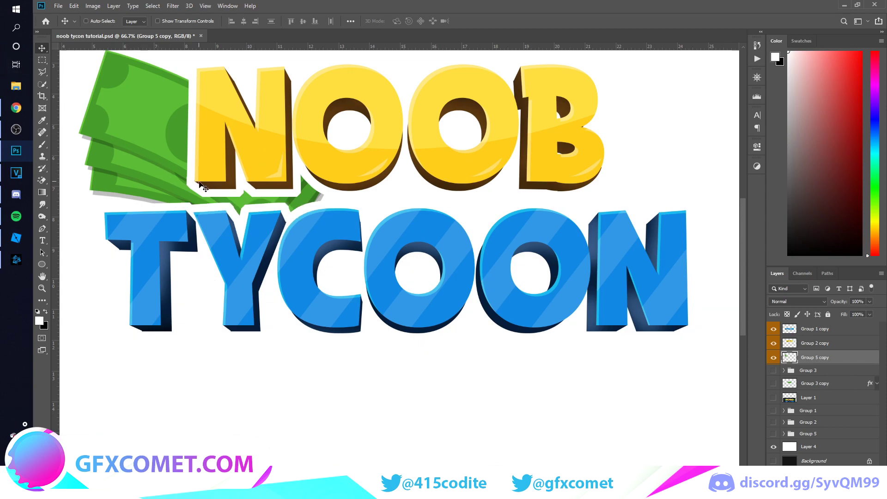
Delete the leftover bill pieces between NOOB and TYCOON using a rectangular selection, keeping only the bills beside the N.
{"action": "key", "text": "m"}
{"action": "left_click_drag", "start_coordinate": [347, 148], "coordinate": [202, 237]}
{"action": "key", "text": "Delete"}
{"action": "key", "text": "ctrl+d"}
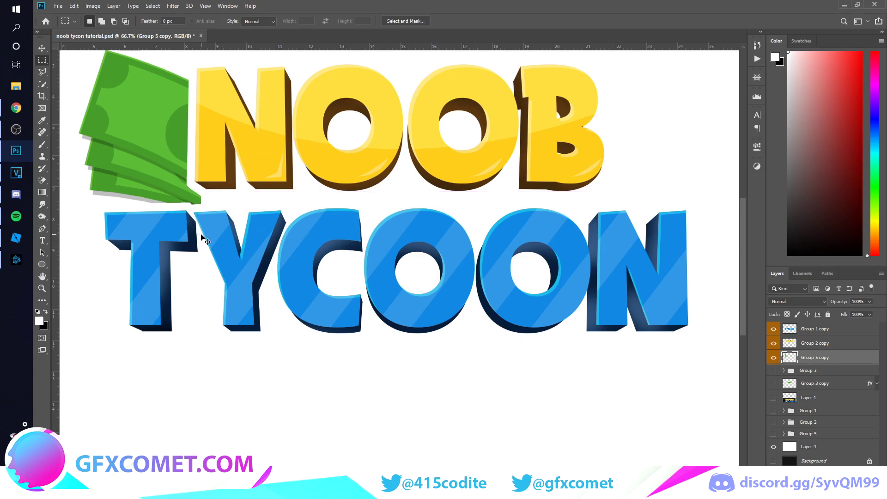
Place a merged, horizontally mirrored copy of the uncut bill stack behind the words, fanning out beside the B.
{"action": "key", "text": "v"}
{"action": "key", "text": "ctrl+minus"}
{"action": "key", "text": "ctrl+minus"}
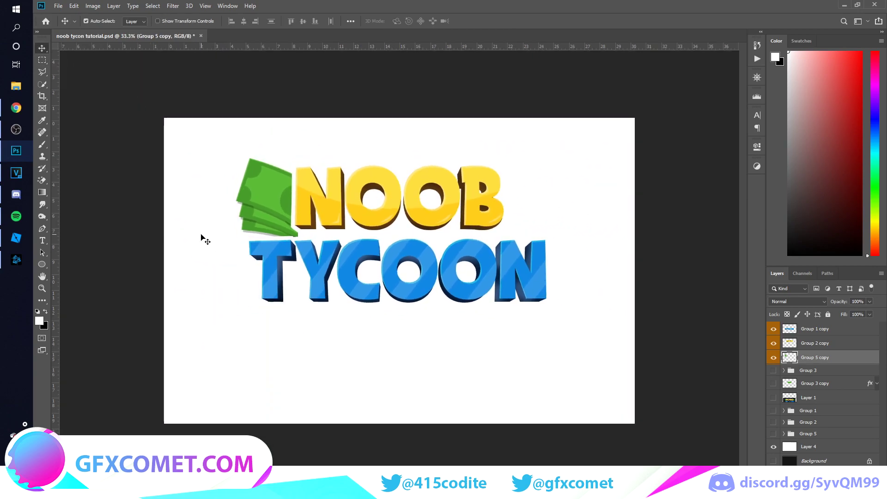
{"action": "key", "text": "ctrl+plus"}
{"action": "left_click", "coordinate": [773, 398]}
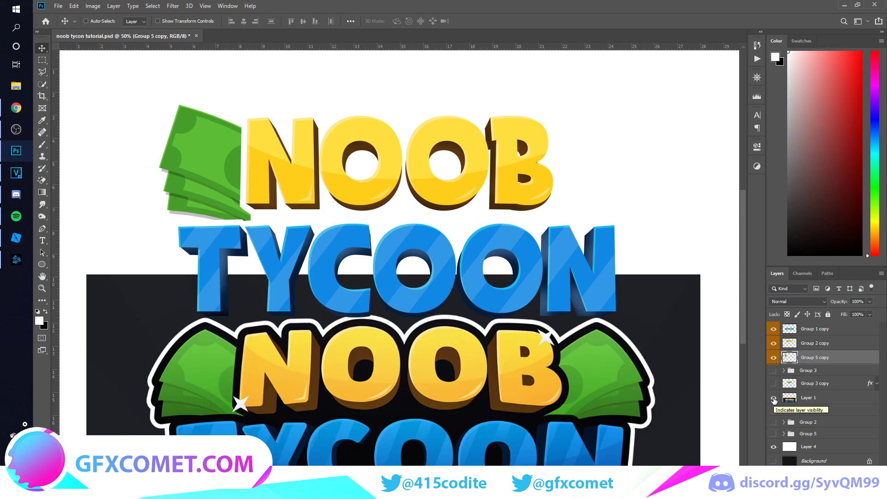
{"action": "left_click", "coordinate": [774, 399]}
{"action": "left_click", "coordinate": [774, 384]}
{"action": "left_click", "coordinate": [773, 383]}
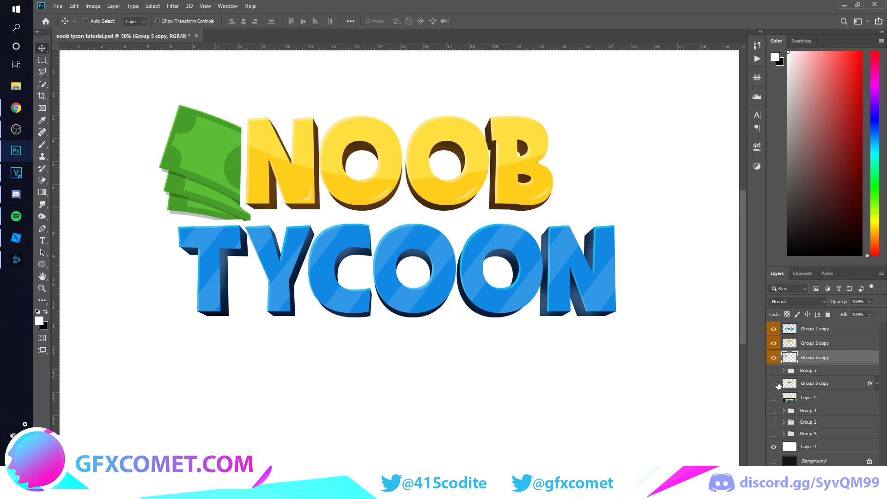
{"action": "left_click", "coordinate": [773, 434]}
{"action": "left_click", "coordinate": [773, 434]}
{"action": "left_click_drag", "start_coordinate": [822, 437], "coordinate": [823, 365]}
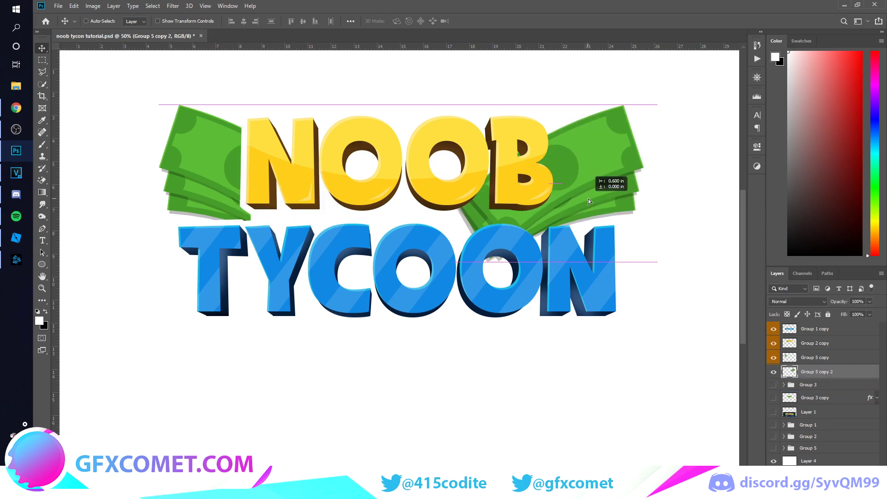
{"action": "left_click_drag", "start_coordinate": [588, 198], "coordinate": [583, 200]}
{"action": "left_click", "coordinate": [773, 371]}
{"action": "left_click", "coordinate": [773, 372]}
Cut an expanded outline of the NOOB layer out of the mirrored bills beside the B.
{"action": "left_click", "coordinate": [789, 343], "text": "ctrl"}
{"action": "left_click", "coordinate": [152, 6]}
{"action": "mouse_move", "coordinate": [219, 138]}
{"action": "left_click", "coordinate": [258, 154]}
{"action": "key", "text": "Return"}
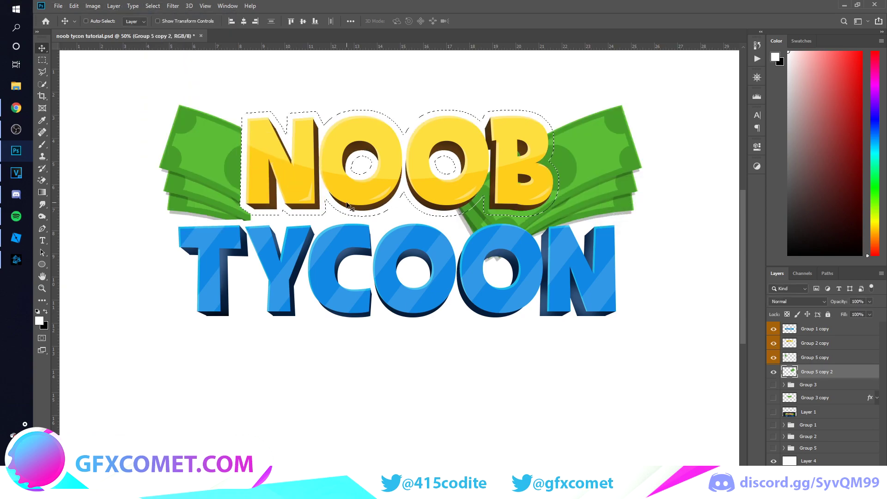
{"action": "key", "text": "alt+BackSpace"}
{"action": "key", "text": "ctrl+d"}
Cut an expanded outline of the TYCOON layer out of the mirrored bills.
{"action": "left_click", "coordinate": [789, 328], "text": "ctrl"}
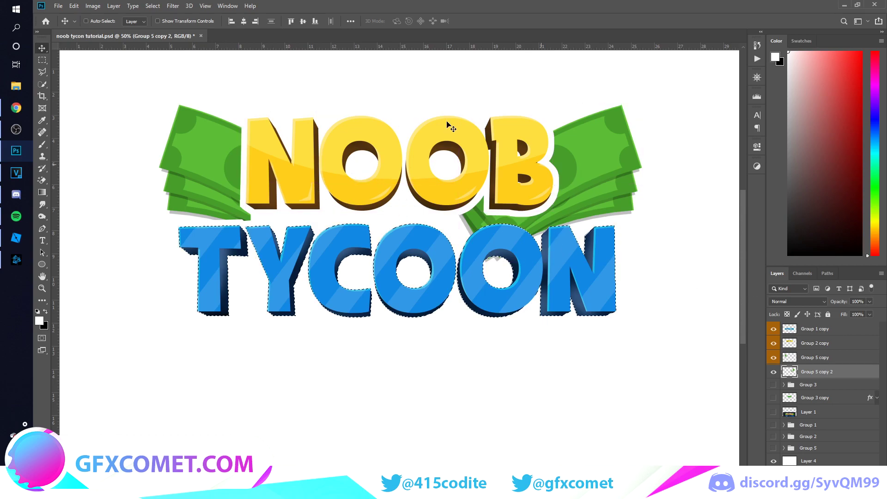
{"action": "left_click", "coordinate": [153, 5]}
{"action": "mouse_move", "coordinate": [225, 137]}
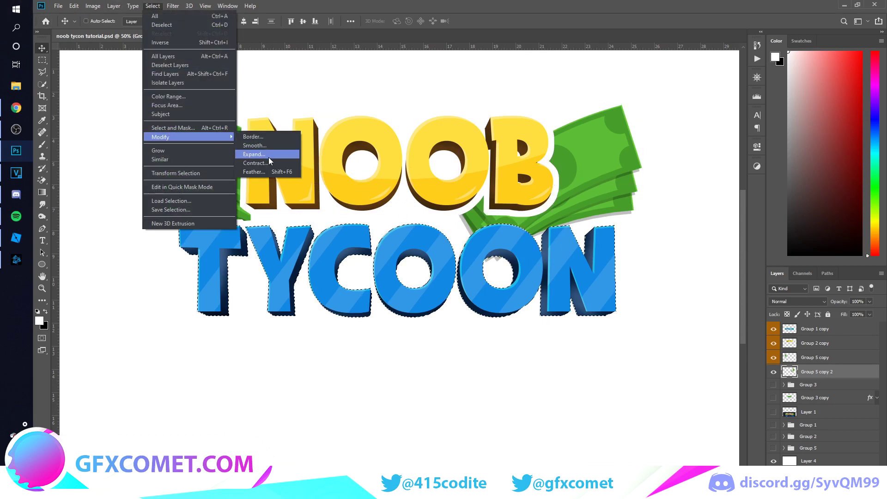
{"action": "left_click", "coordinate": [269, 157]}
{"action": "key", "text": "Return"}
{"action": "key", "text": "alt+BackSpace"}
{"action": "key", "text": "ctrl+d"}
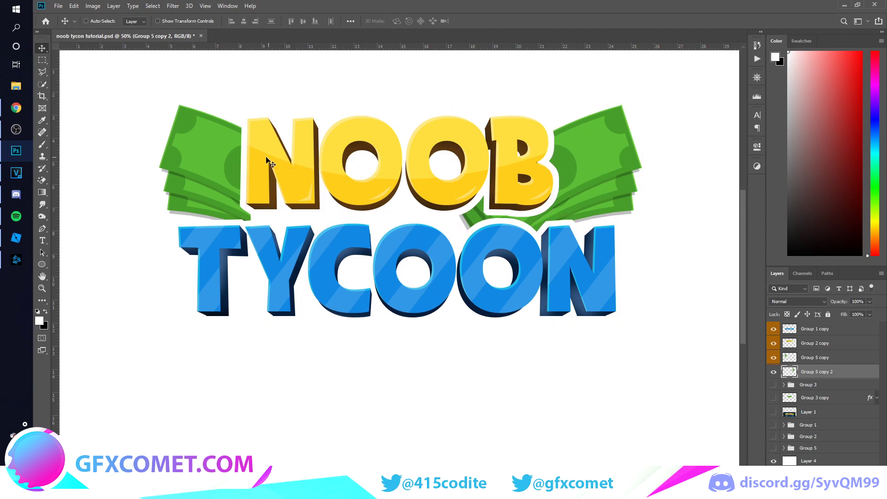
Delete the leftover mirrored bill pieces between the words using a rectangular selection, keeping only the bills beside the B.
{"action": "left_click", "coordinate": [42, 60]}
{"action": "left_click_drag", "start_coordinate": [424, 169], "coordinate": [534, 284]}
{"action": "key", "text": "ctrl+d"}
{"action": "key", "text": "ctrl+s"}
{"action": "left_click_drag", "start_coordinate": [483, 176], "coordinate": [544, 264]}
{"action": "key", "text": "ctrl+d"}
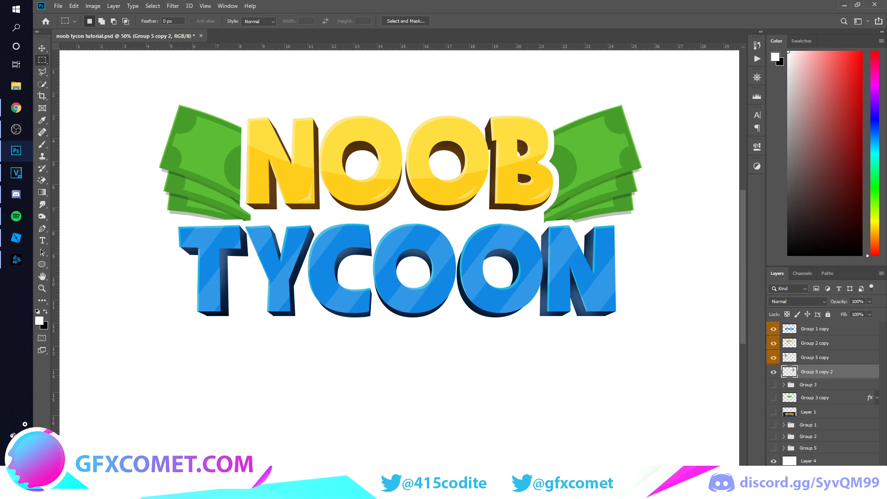
Show the reference image, shift it slightly down and to the left for comparison with the logo, and hide it again.
{"action": "left_click", "coordinate": [774, 411]}
{"action": "left_click", "coordinate": [785, 415]}
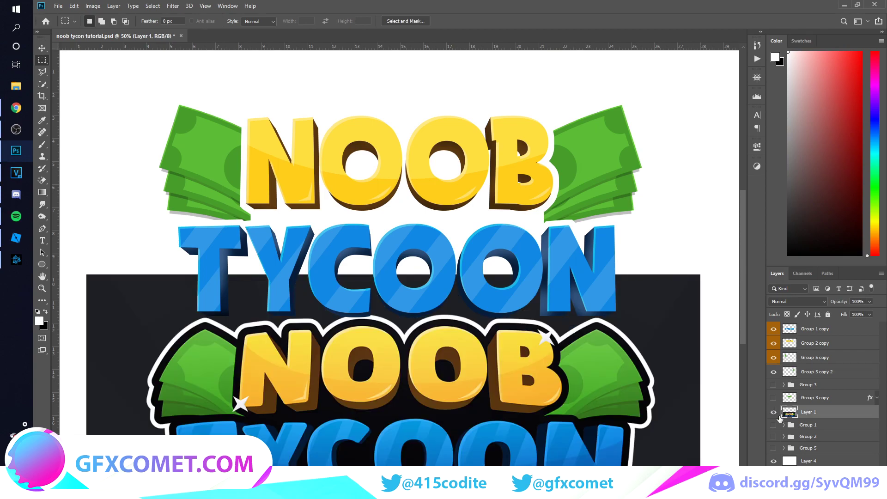
{"action": "key", "text": "v"}
{"action": "left_click_drag", "start_coordinate": [451, 328], "coordinate": [418, 287]}
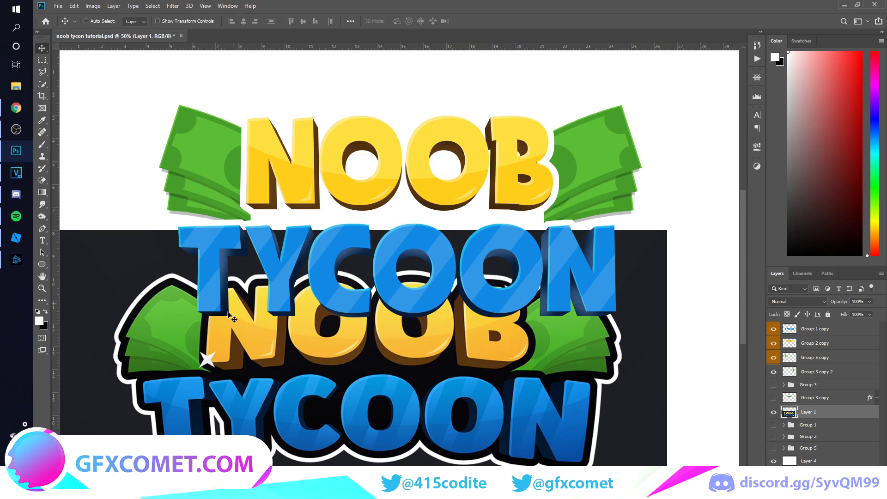
{"action": "left_click_drag", "start_coordinate": [231, 315], "coordinate": [246, 372]}
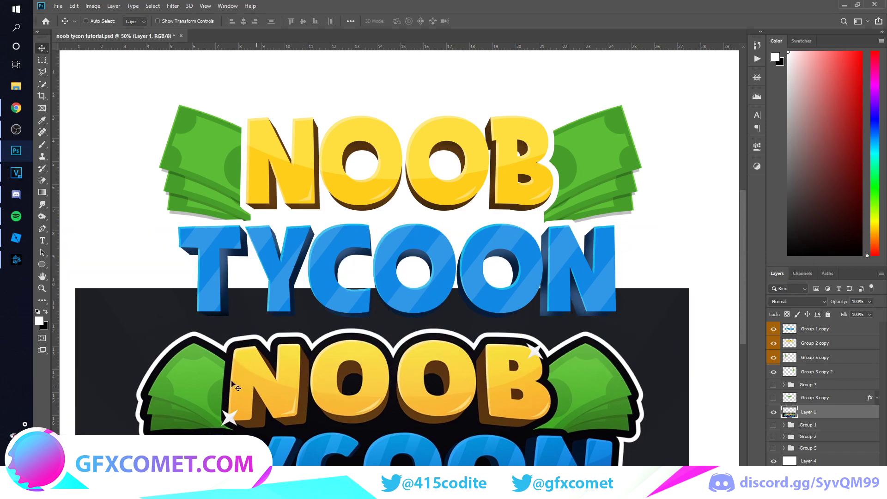
{"action": "left_click", "coordinate": [774, 412]}
Group the NOOB and TYCOON word layers with both bill layers.
{"action": "left_click", "coordinate": [812, 375]}
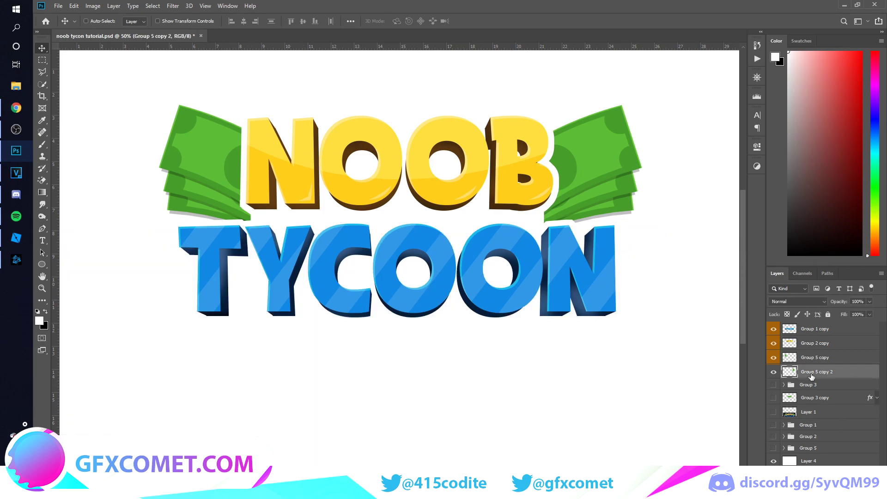
{"action": "left_click", "coordinate": [830, 331], "text": "shift"}
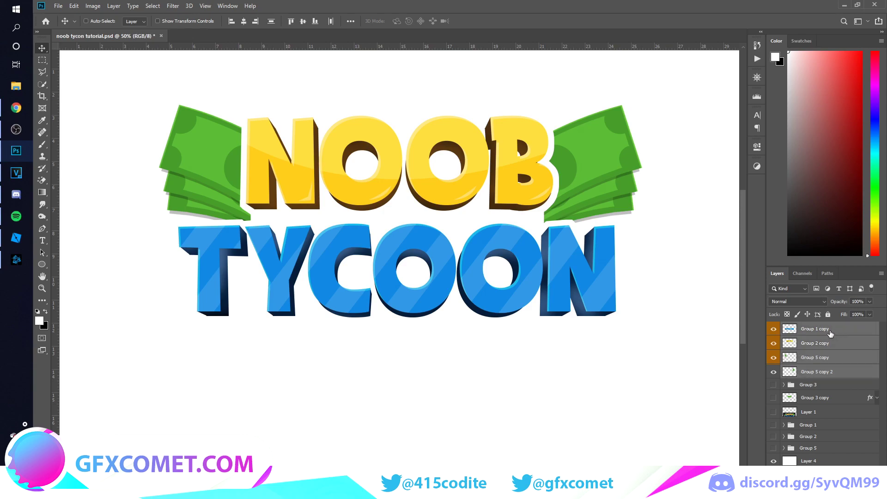
{"action": "key", "text": "ctrl+g"}
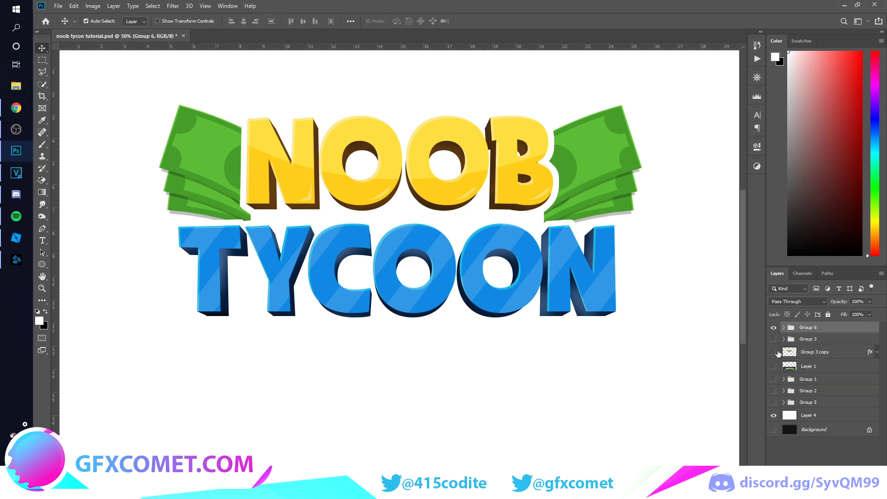
Merge a duplicate of the complete logo group into a single layer and hide the original group.
{"action": "key", "text": "ctrl+j"}
{"action": "key", "text": "ctrl+e"}
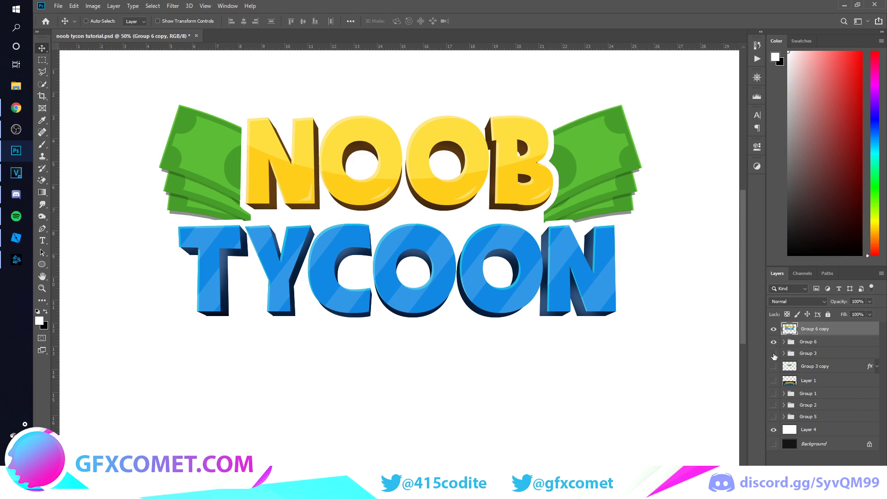
{"action": "left_click", "coordinate": [773, 342]}
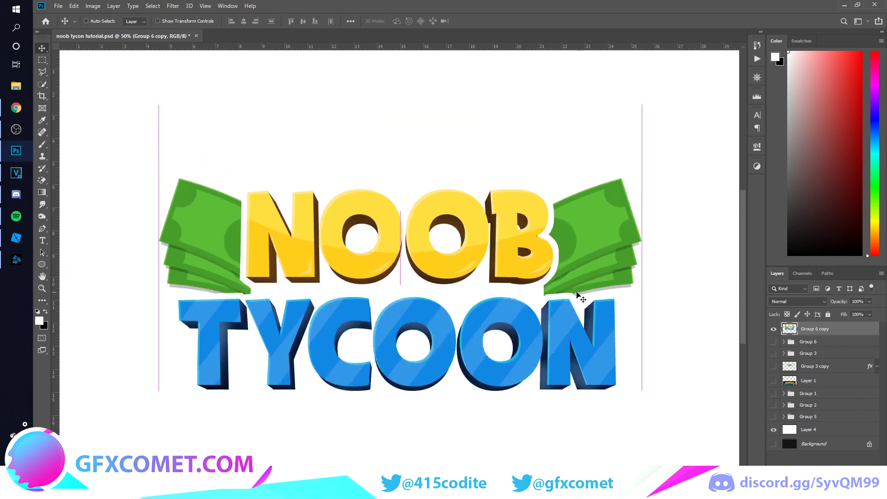
Centre the merged logo on the canvas and briefly show the reference image for comparison.
{"action": "key", "text": "ctrl+minus"}
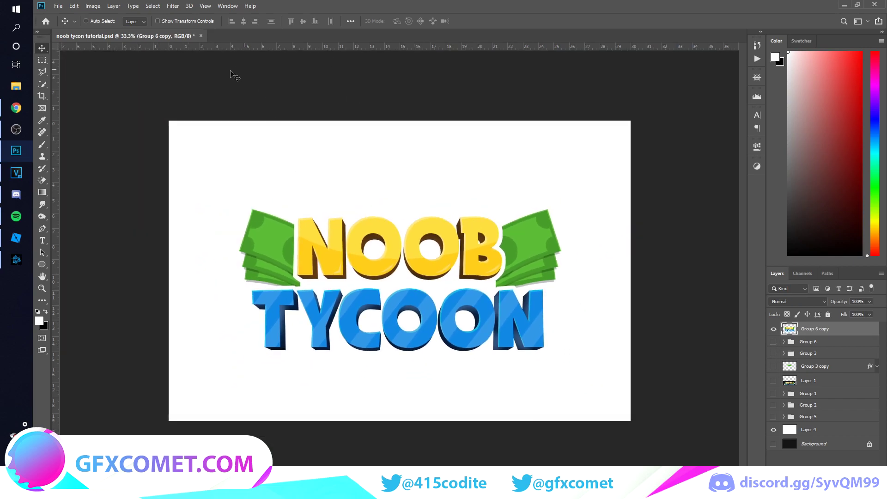
{"action": "left_click", "coordinate": [243, 21]}
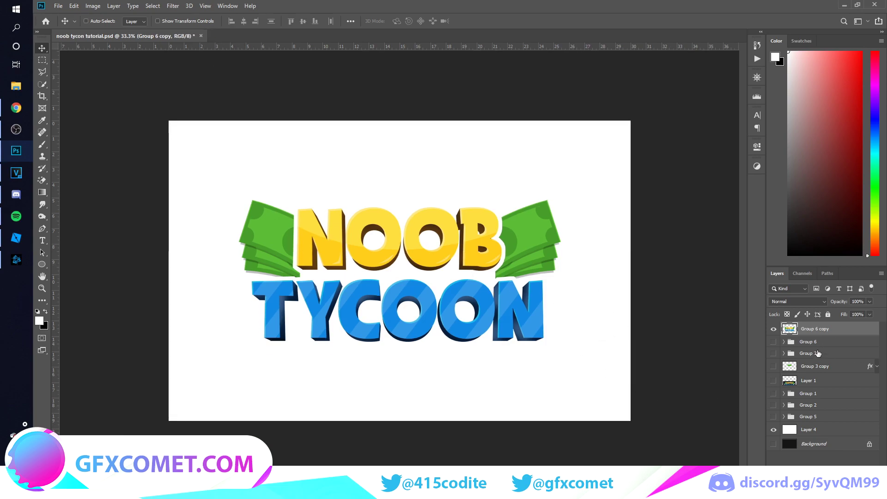
{"action": "left_click", "coordinate": [773, 381]}
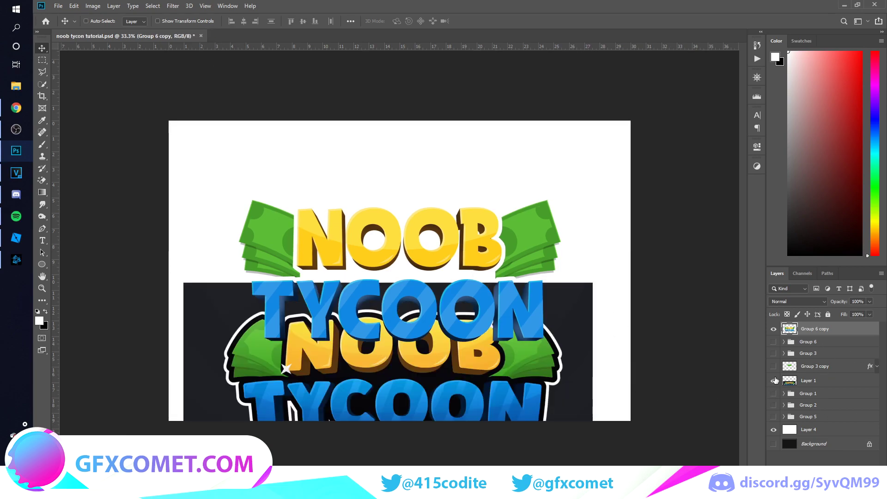
{"action": "left_click", "coordinate": [773, 380]}
Create a new layer beneath the merged logo and load the logo's outline as a selection expanded by 40 pixels.
{"action": "left_click", "coordinate": [815, 341]}
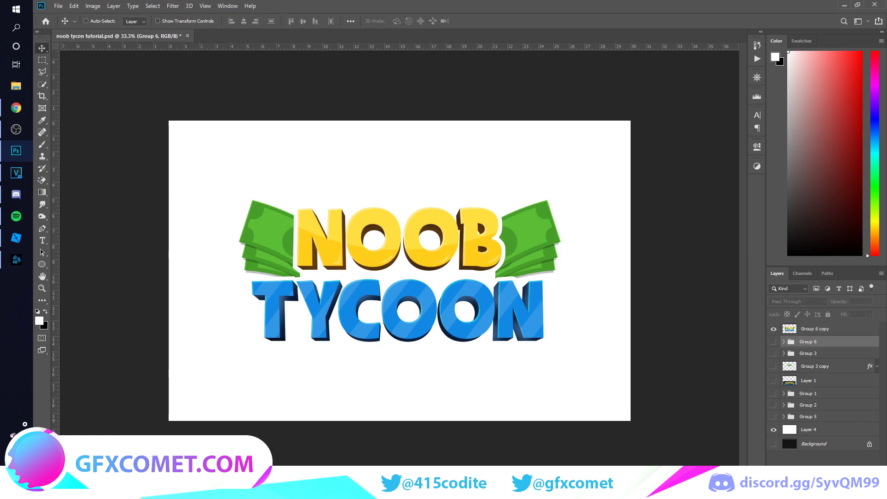
{"action": "key", "text": "ctrl+shift+alt+n"}
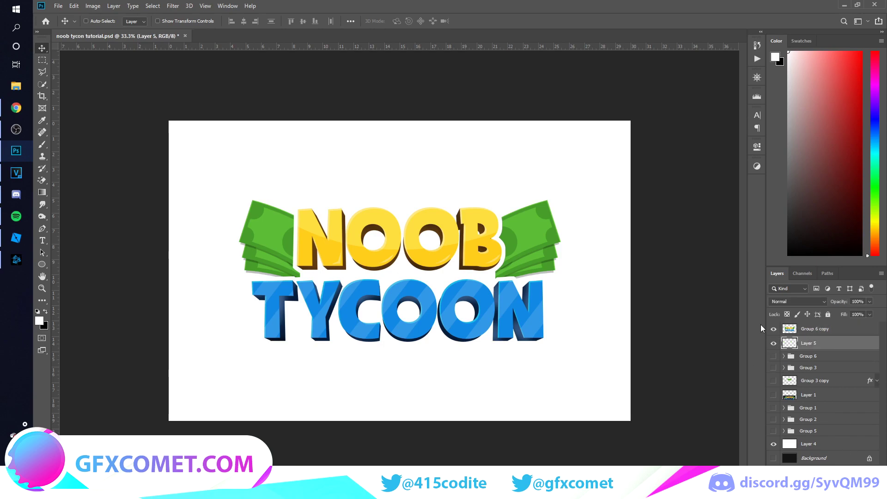
{"action": "left_click", "coordinate": [788, 342], "text": "ctrl"}
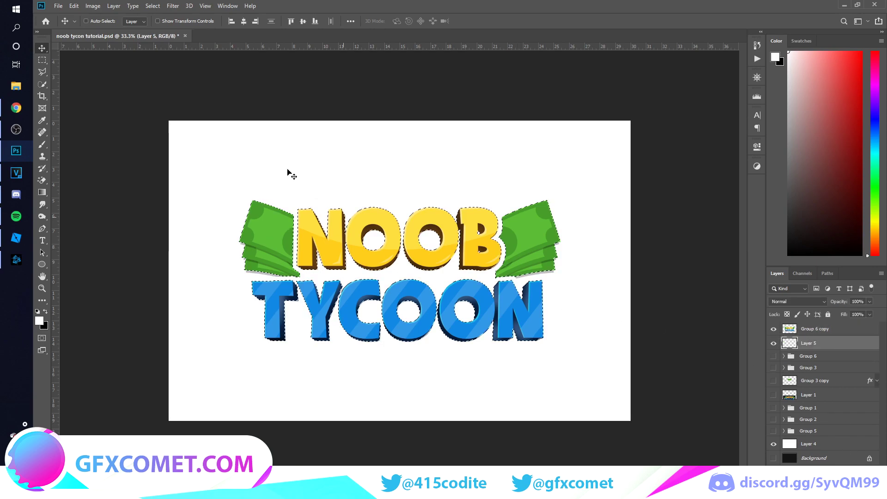
{"action": "left_click", "coordinate": [152, 6]}
{"action": "mouse_move", "coordinate": [227, 135]}
{"action": "left_click", "coordinate": [257, 149]}
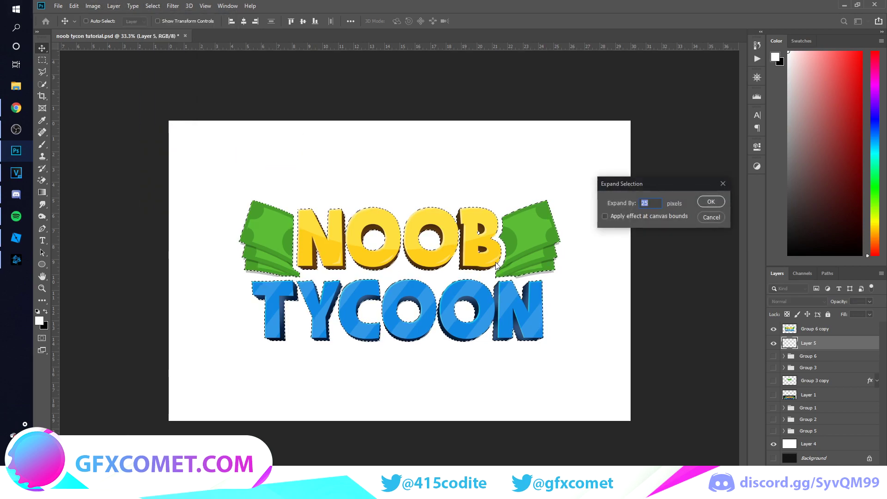
{"action": "type", "text": "40"}
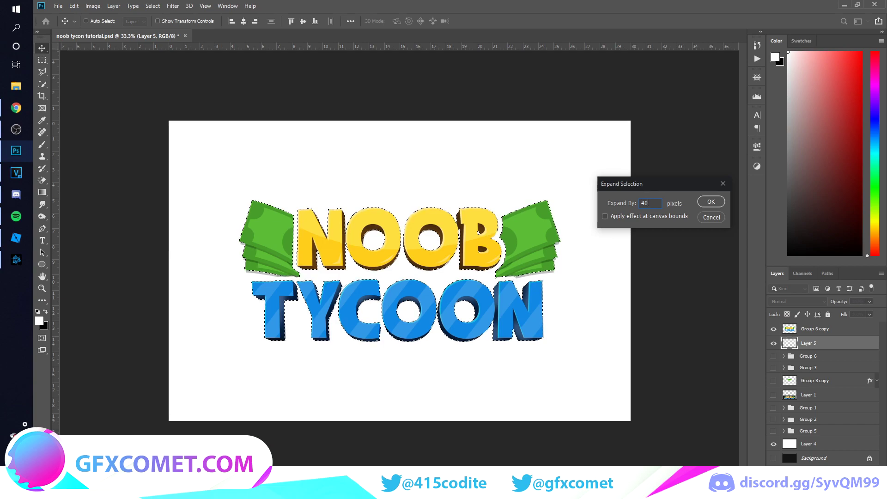
{"action": "key", "text": "Return"}
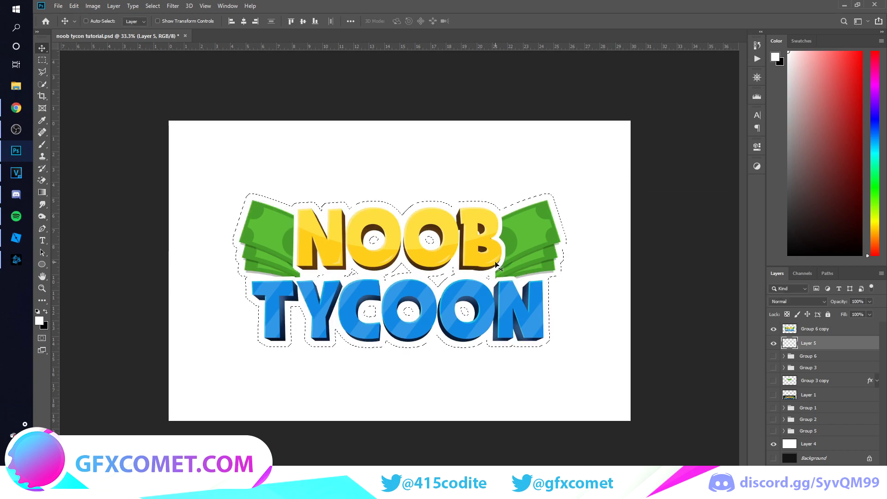
Fill the expanded selection with black on the new layer and deselect it.
{"action": "key", "text": "x"}
{"action": "key", "text": "alt+BackSpace"}
{"action": "key", "text": "ctrl+d"}
{"action": "key", "text": "ctrl+plus"}
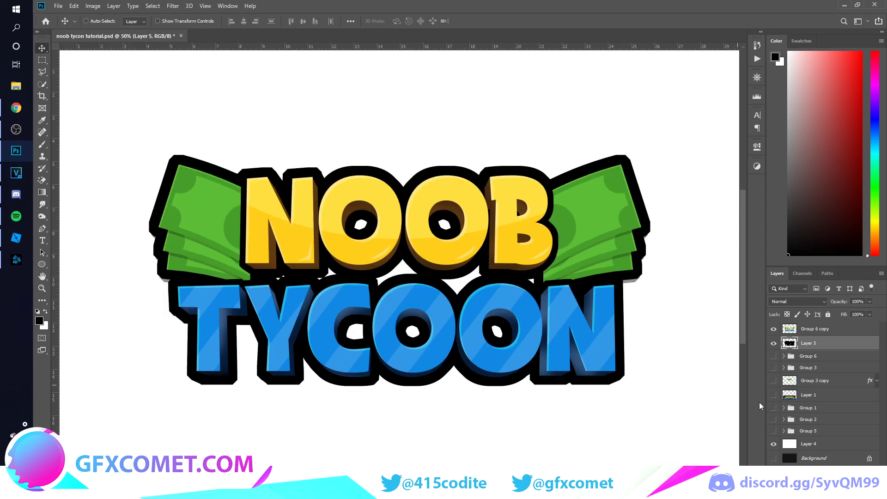
Show the reference image, shift it up and to the left to compare the black outlines, and hide it again.
{"action": "left_click", "coordinate": [773, 395]}
{"action": "left_click", "coordinate": [808, 395]}
{"action": "left_click_drag", "start_coordinate": [590, 426], "coordinate": [534, 391]}
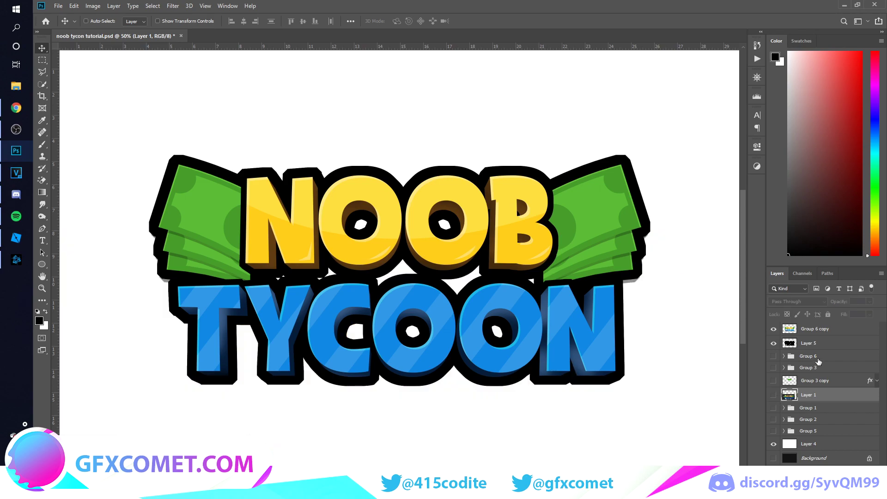
Draw a closed black Pen shape beneath the outline layer, covering the white holes inside and between the letters.
{"action": "left_click", "coordinate": [817, 358]}
{"action": "left_click", "coordinate": [851, 493]}
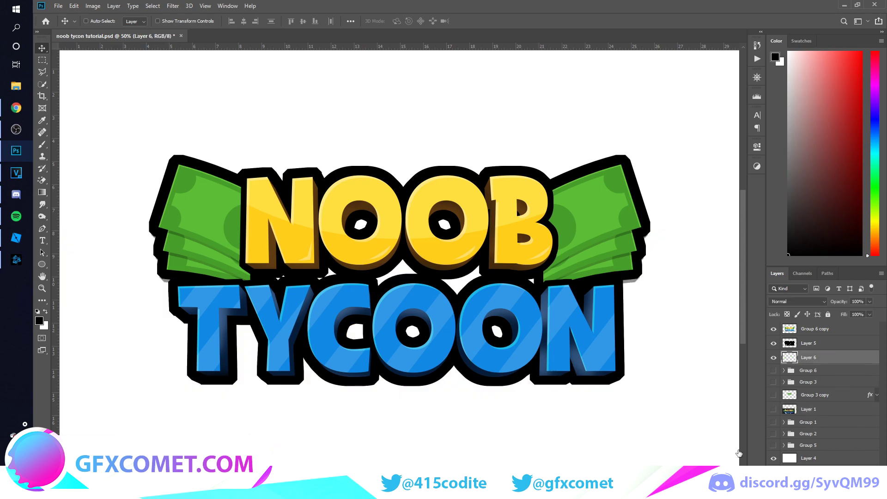
{"action": "left_click", "coordinate": [43, 228]}
{"action": "left_click", "coordinate": [224, 214]}
{"action": "left_click", "coordinate": [219, 297]}
{"action": "left_click", "coordinate": [215, 352]}
{"action": "left_click", "coordinate": [232, 376]}
{"action": "left_click", "coordinate": [276, 376]}
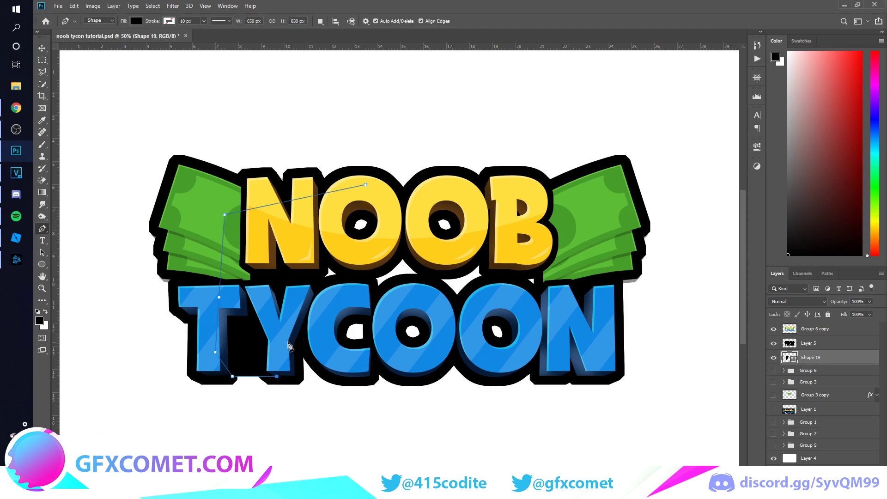
{"action": "left_click", "coordinate": [288, 342]}
{"action": "left_click", "coordinate": [320, 351]}
{"action": "left_click", "coordinate": [371, 361]}
{"action": "left_click", "coordinate": [423, 359]}
{"action": "left_click", "coordinate": [516, 364]}
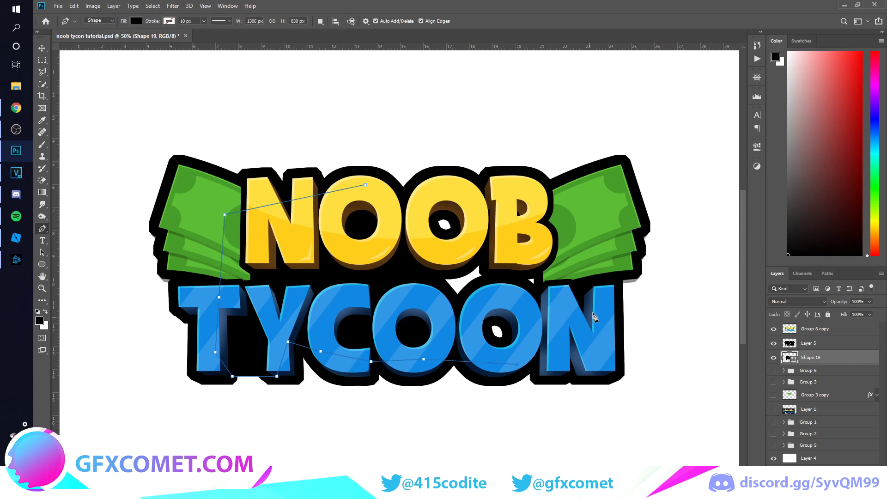
{"action": "left_click", "coordinate": [593, 313]}
{"action": "left_click", "coordinate": [559, 245]}
{"action": "left_click", "coordinate": [366, 185]}
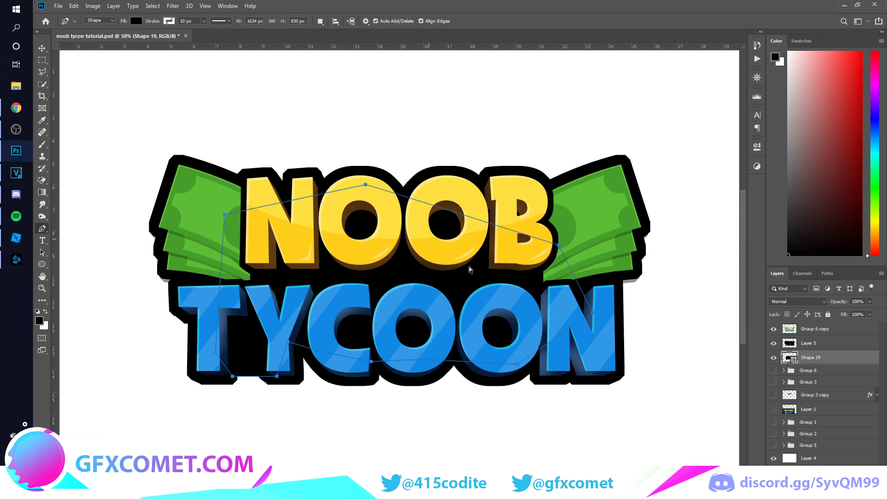
Merge the hole-covering shape with the black outline layer and save the document.
{"action": "key", "text": "v"}
{"action": "left_click", "coordinate": [821, 343], "text": "ctrl"}
{"action": "key", "text": "ctrl+e"}
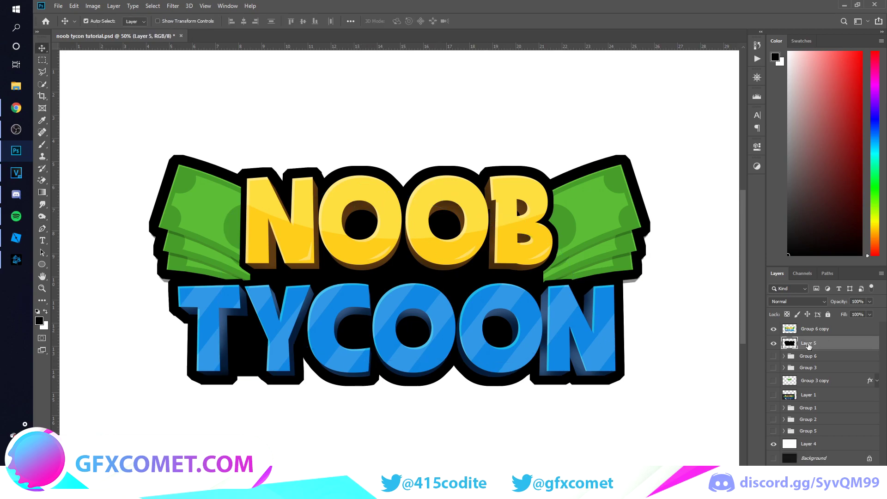
{"action": "key", "text": "space"}
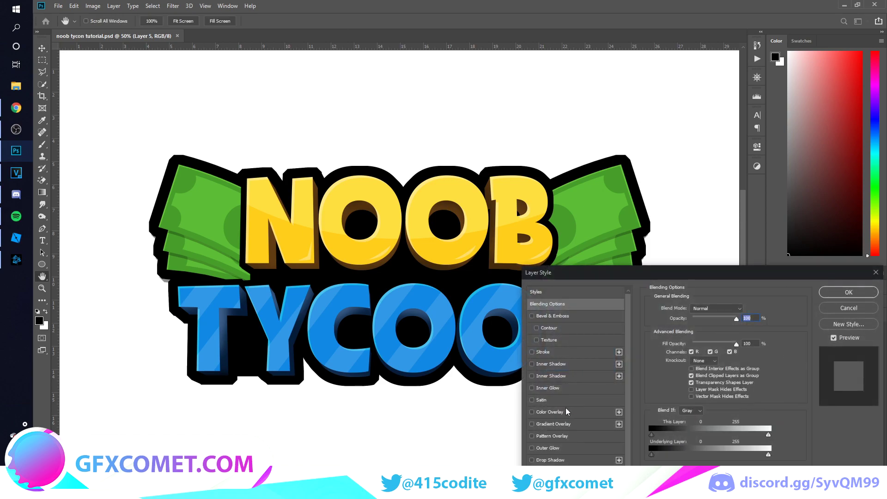
Apply a near-black Color Overlay to the merged outline layer.
{"action": "left_click", "coordinate": [560, 410]}
{"action": "left_click", "coordinate": [745, 307]}
{"action": "mouse_move", "coordinate": [660, 419]}
{"action": "left_mouse_down"}
{"action": "mouse_move", "coordinate": [675, 445]}
{"action": "mouse_move", "coordinate": [594, 437]}
{"action": "mouse_move", "coordinate": [642, 445]}
{"action": "left_mouse_up"}
{"action": "left_click", "coordinate": [643, 443]}
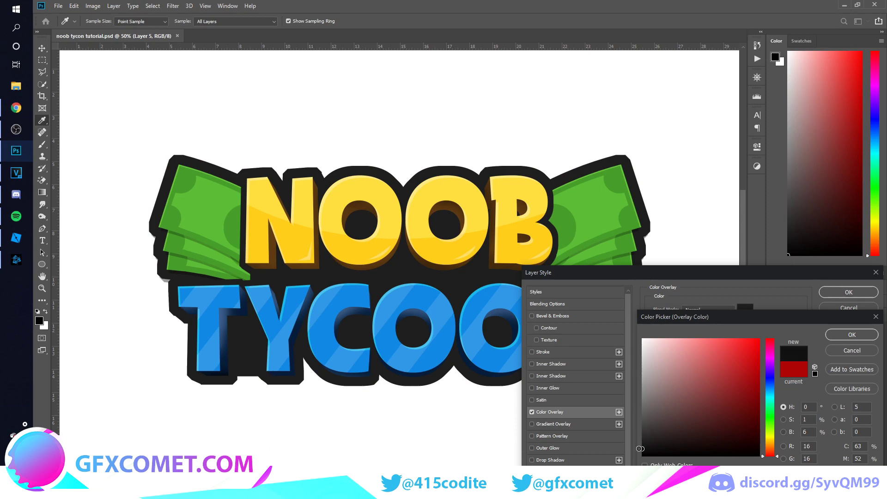
{"action": "left_click", "coordinate": [845, 338]}
{"action": "left_click", "coordinate": [849, 292]}
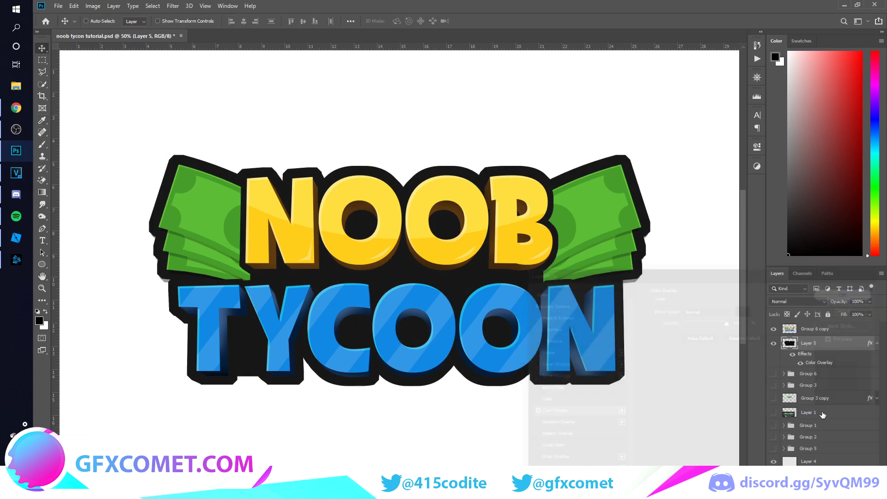
Hide the white backdrop layer and add a white Stroke around the dark outline layer.
{"action": "left_click", "coordinate": [774, 462]}
{"action": "double_click", "coordinate": [825, 342]}
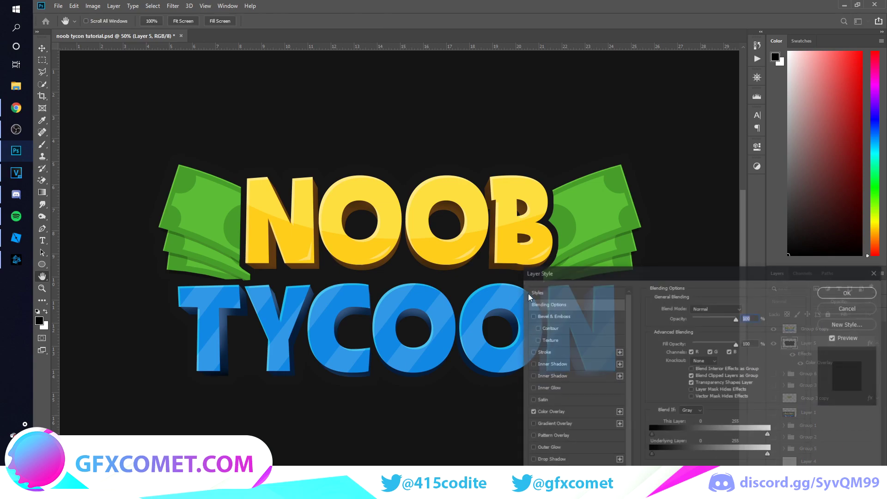
{"action": "left_click", "coordinate": [554, 350]}
{"action": "left_click", "coordinate": [665, 377]}
{"action": "left_click", "coordinate": [645, 346]}
{"action": "left_click", "coordinate": [851, 335]}
{"action": "left_click_drag", "start_coordinate": [686, 309], "coordinate": [689, 308]}
{"action": "left_click", "coordinate": [849, 293]}
Show the reference image and move it below the logo to compare the white borders, and hide it again.
{"action": "left_click", "coordinate": [785, 422]}
{"action": "left_click_drag", "start_coordinate": [497, 189], "coordinate": [526, 423]}
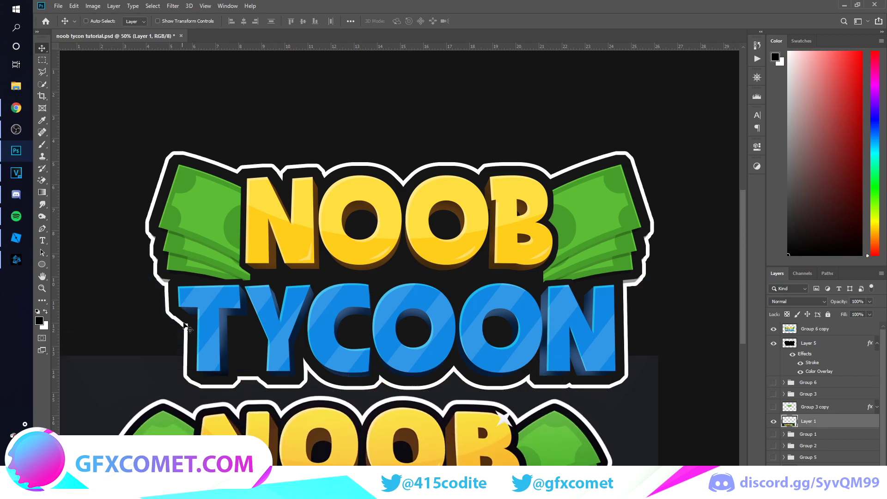
{"action": "left_click_drag", "start_coordinate": [540, 452], "coordinate": [536, 340]}
{"action": "left_click", "coordinate": [774, 422]}
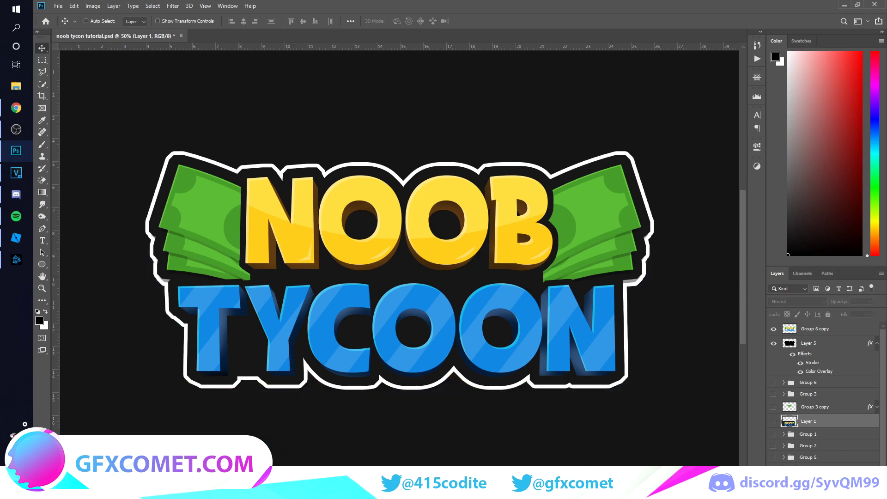
Duplicate the reference image layer to beneath the white backdrop layer and keep only the copy visible.
{"action": "scroll", "coordinate": [855, 464], "scroll_direction": "down", "scroll_amount": 1}
{"action": "left_click", "coordinate": [840, 480]}
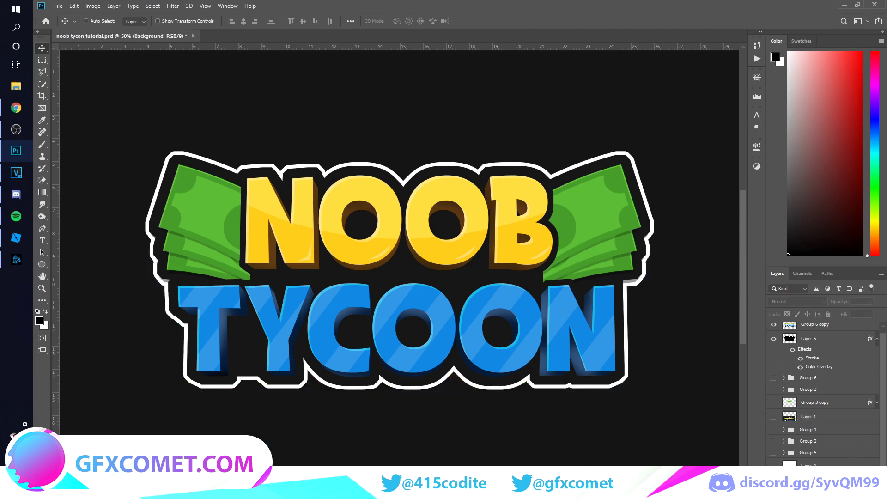
{"action": "left_click", "coordinate": [773, 417]}
{"action": "left_click", "coordinate": [822, 418]}
{"action": "left_click_drag", "start_coordinate": [825, 421], "coordinate": [780, 424]}
{"action": "scroll", "coordinate": [803, 455], "scroll_direction": "down", "scroll_amount": 3}
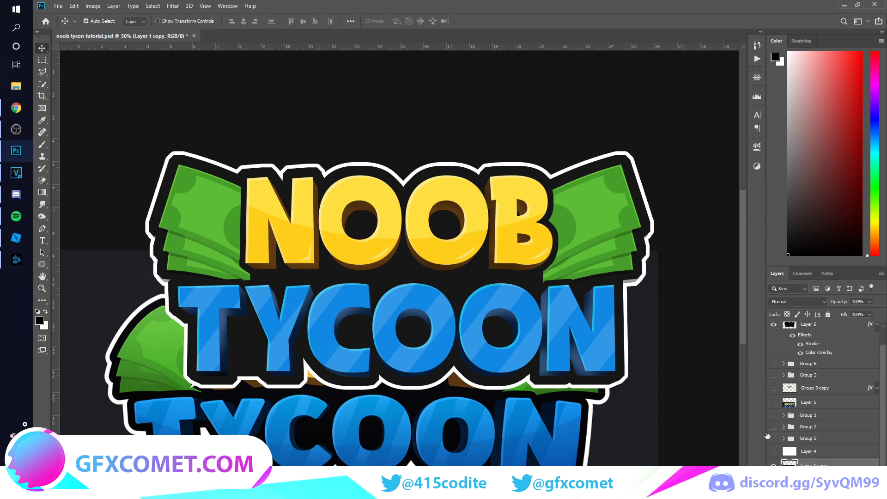
Enlarge the reference image copy and position it so it covers the whole canvas behind the logo.
{"action": "key", "text": "ctrl+minus"}
{"action": "key", "text": "ctrl+minus"}
{"action": "key", "text": "ctrl+t"}
{"action": "left_click_drag", "start_coordinate": [529, 261], "coordinate": [848, 115]}
{"action": "key", "text": "Return"}
{"action": "left_click_drag", "start_coordinate": [453, 298], "coordinate": [442, 351]}
Apply a Gaussian Blur with a radius of 170.5 pixels to the enlarged reference copy.
{"action": "left_click", "coordinate": [173, 5]}
{"action": "mouse_move", "coordinate": [245, 109]}
{"action": "left_click", "coordinate": [319, 145]}
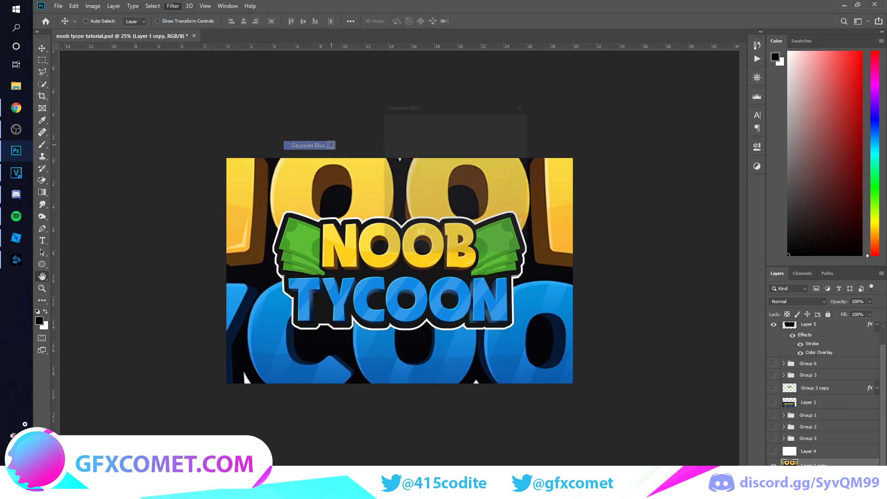
{"action": "left_click_drag", "start_coordinate": [464, 110], "coordinate": [669, 142]}
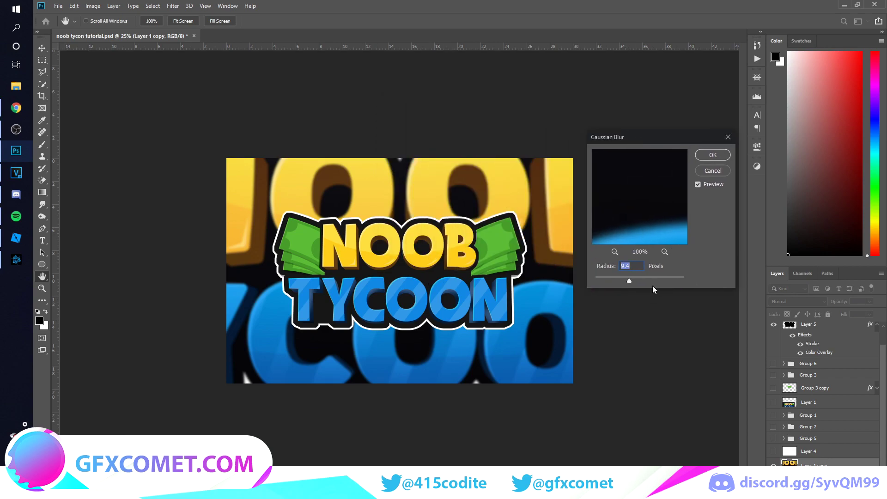
{"action": "left_click_drag", "start_coordinate": [652, 278], "coordinate": [661, 276]}
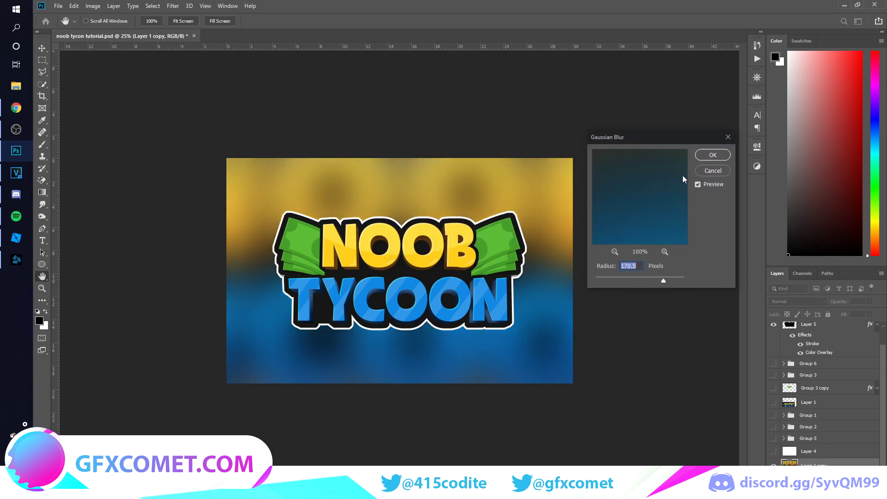
{"action": "left_click", "coordinate": [713, 155]}
Group the Group 6 copy and Layer 5 layers, and merge a duplicate of that group into one layer with the original hidden.
{"action": "scroll", "coordinate": [841, 358], "scroll_direction": "up", "scroll_amount": 1}
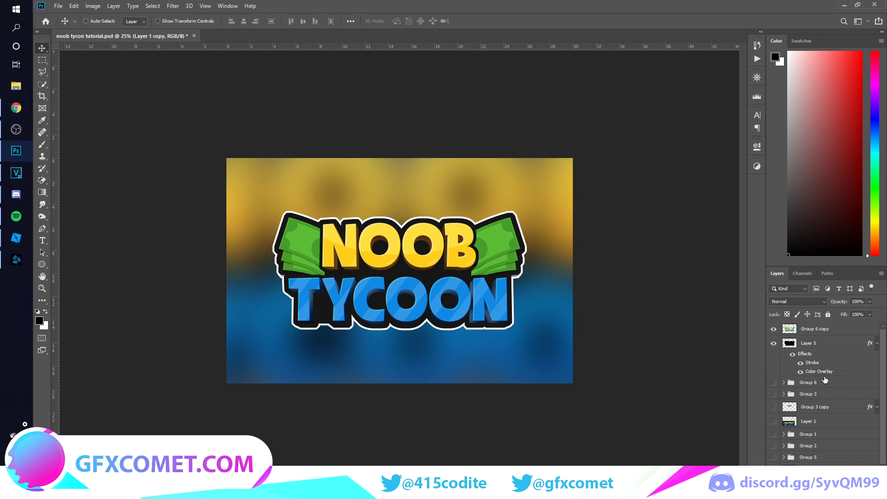
{"action": "left_click", "coordinate": [874, 344]}
{"action": "left_click", "coordinate": [873, 344]}
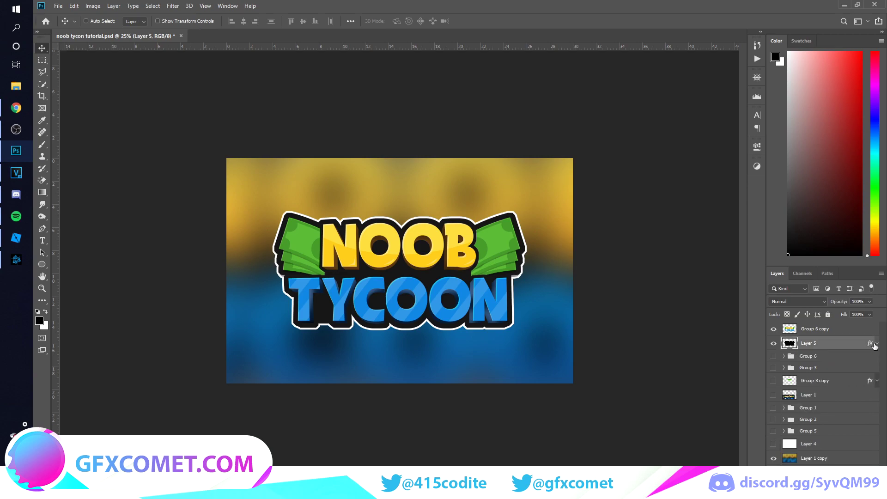
{"action": "left_click", "coordinate": [848, 329]}
{"action": "key", "text": "ctrl+plus"}
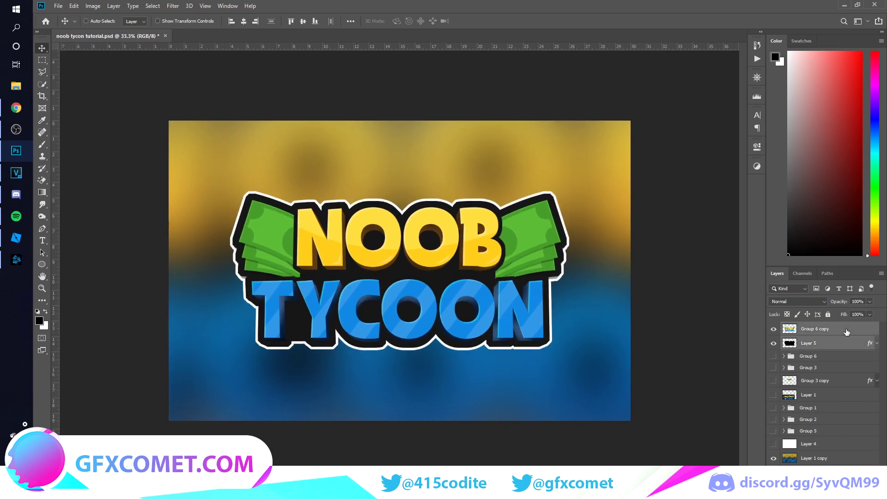
{"action": "key", "text": "ctrl+g"}
{"action": "key", "text": "ctrl+j"}
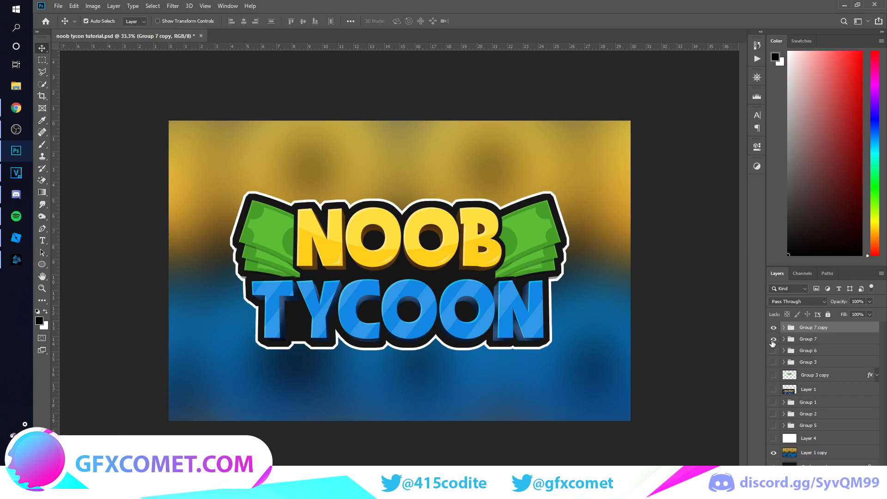
{"action": "key", "text": "ctrl+e"}
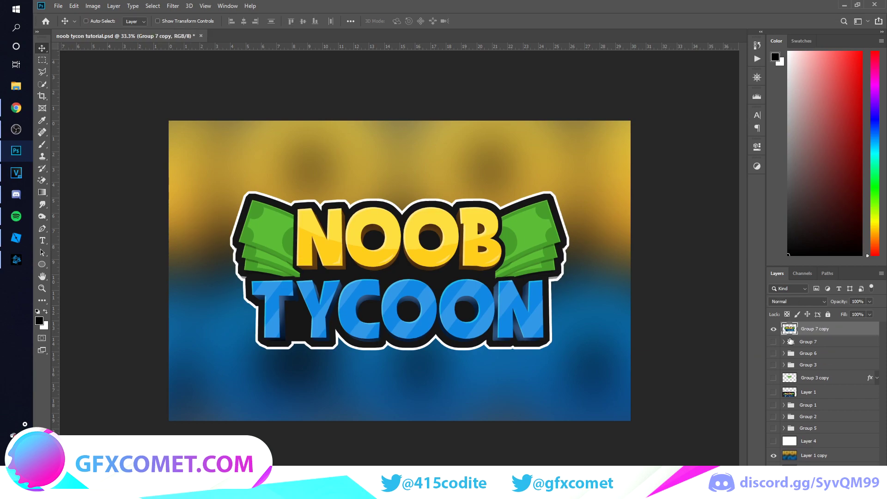
Warp the merged logo with the Arc style at a bend of 9.2%.
{"action": "key", "text": "ctrl+t"}
{"action": "right_click", "coordinate": [474, 262]}
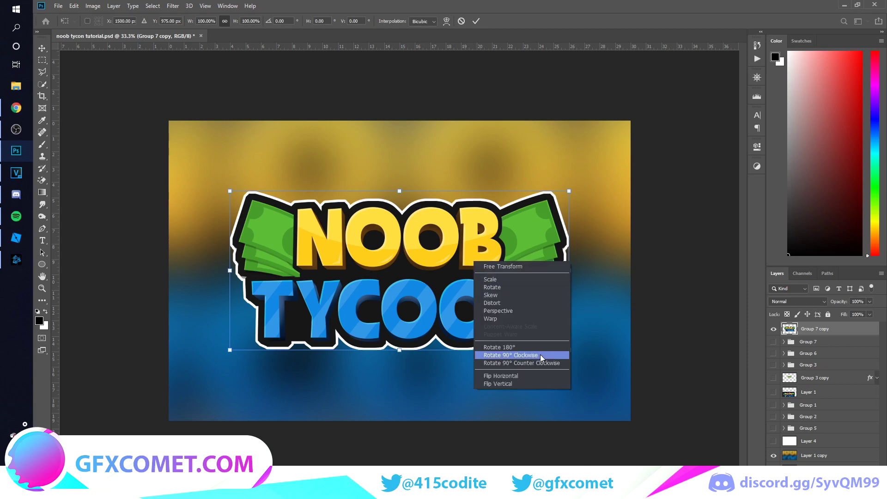
{"action": "left_click", "coordinate": [522, 319]}
{"action": "left_click", "coordinate": [152, 22]}
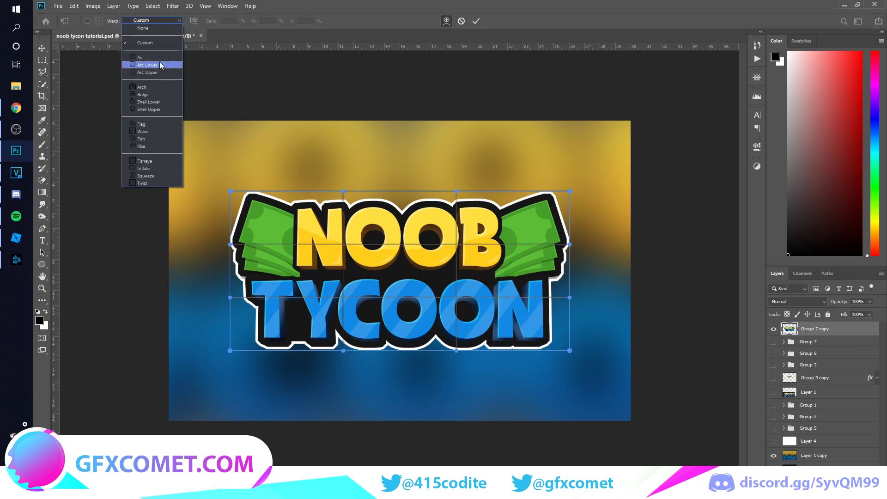
{"action": "left_click", "coordinate": [139, 64]}
{"action": "left_click_drag", "start_coordinate": [402, 121], "coordinate": [401, 178]}
{"action": "key", "text": "Return"}
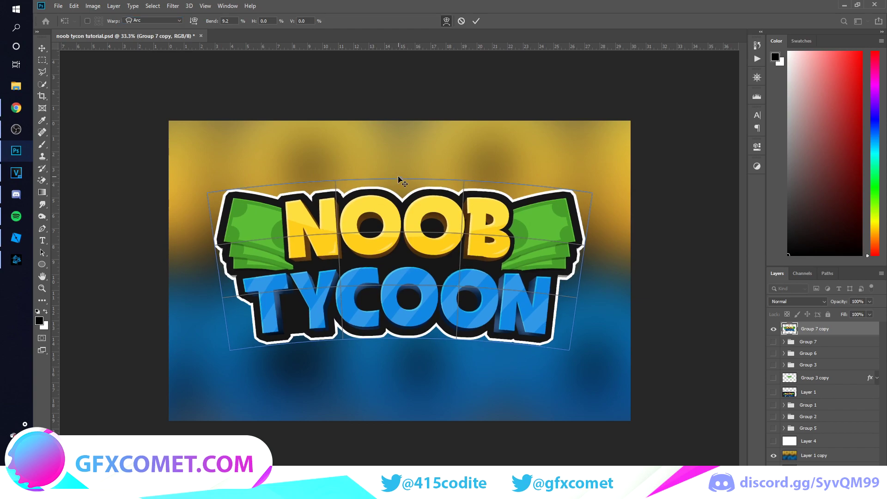
Scale the arched logo down slightly and centre it horizontally and vertically on the canvas.
{"action": "key", "text": "ctrl+t"}
{"action": "left_click_drag", "start_coordinate": [584, 267], "coordinate": [538, 293]}
{"action": "key", "text": "Return"}
{"action": "key", "text": "ctrl+a"}
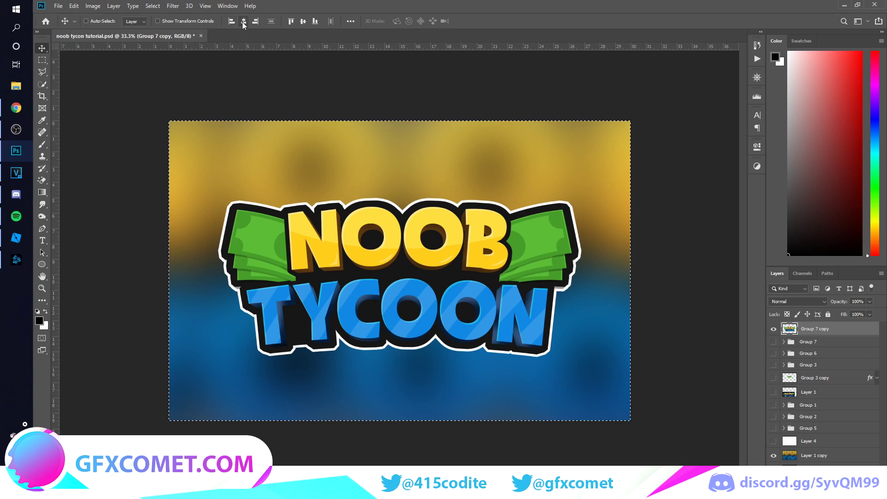
{"action": "left_click", "coordinate": [303, 21]}
{"action": "key", "text": "ctrl+d"}
Place two logo copies behind the main logo, at the canvas's upper-left and lower-right corners, and set both to 6% opacity.
{"action": "left_click_drag", "start_coordinate": [820, 331], "coordinate": [822, 340]}
{"action": "left_click_drag", "start_coordinate": [520, 415], "coordinate": [375, 318]}
{"action": "left_click_drag", "start_coordinate": [255, 179], "coordinate": [571, 382]}
{"action": "left_click", "coordinate": [859, 358], "text": "shift"}
{"action": "left_click_drag", "start_coordinate": [840, 302], "coordinate": [700, 305]}
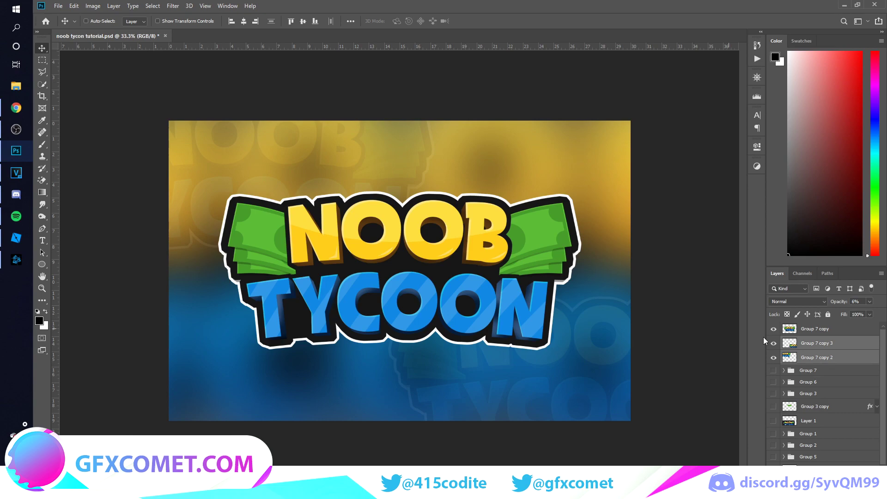
Add a black drop shadow to the main logo with angle 90°, distance 33 px, spread 7% and size 81 px, at increased opacity.
{"action": "left_click", "coordinate": [860, 332]}
{"action": "double_click", "coordinate": [862, 333]}
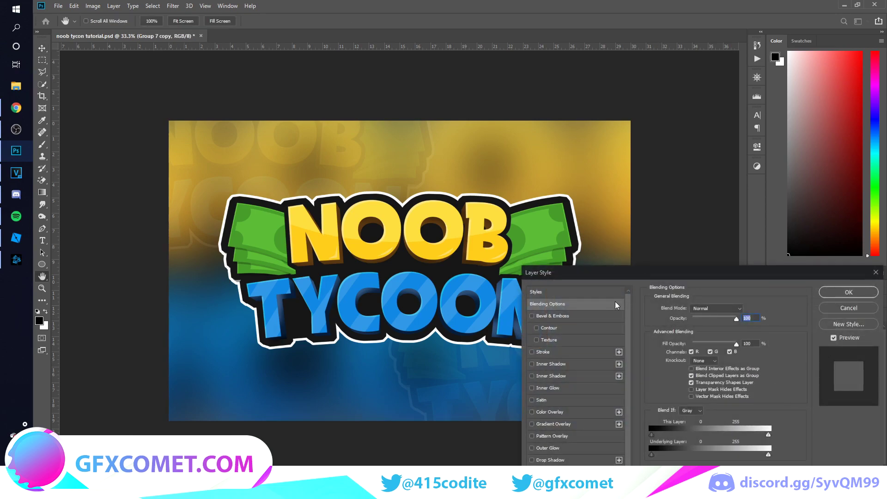
{"action": "left_click", "coordinate": [646, 415]}
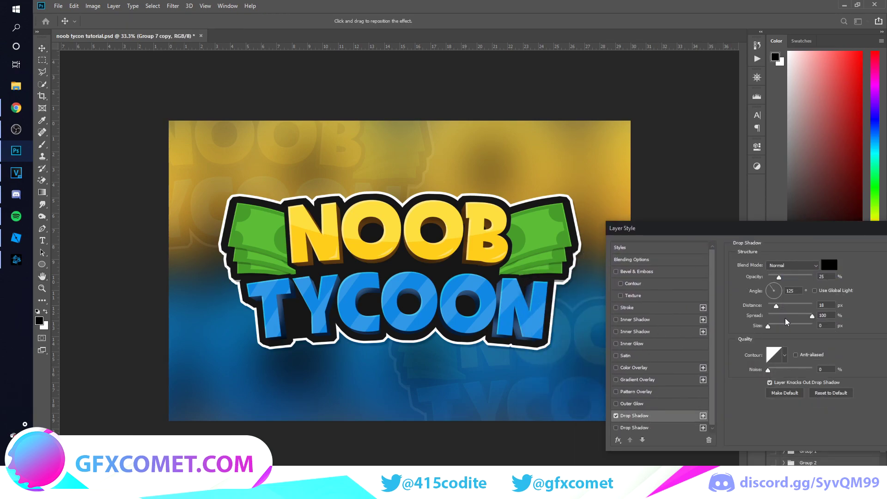
{"action": "left_click_drag", "start_coordinate": [777, 305], "coordinate": [792, 309]}
{"action": "key", "text": "Tab"}
{"action": "type", "text": "0"}
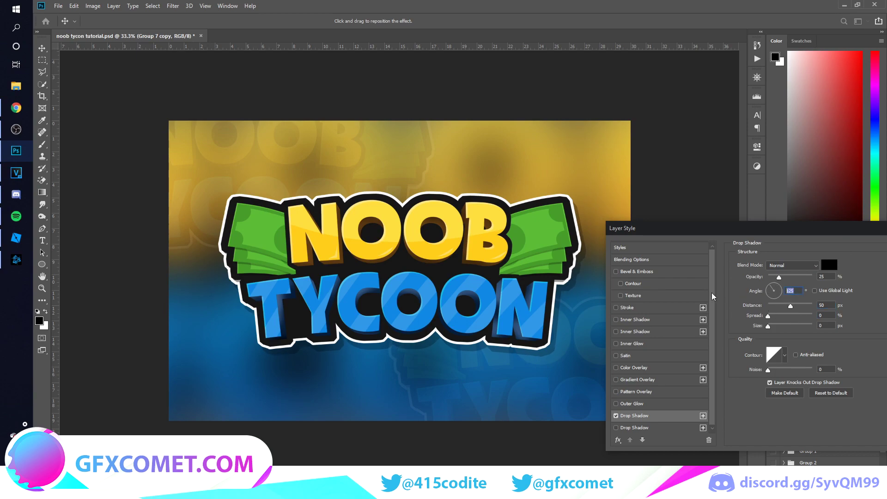
{"action": "type", "text": "90"}
{"action": "left_click_drag", "start_coordinate": [788, 308], "coordinate": [782, 329]}
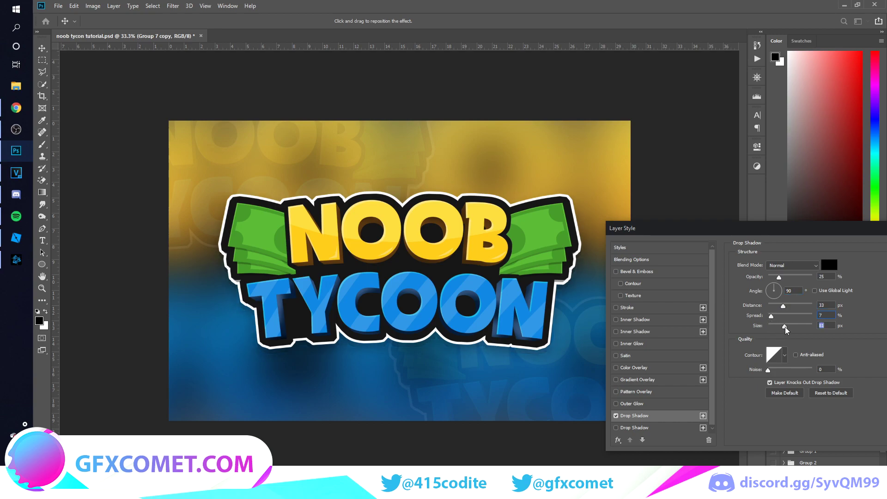
{"action": "mouse_move", "coordinate": [793, 276]}
{"action": "left_mouse_down"}
{"action": "mouse_move", "coordinate": [816, 274]}
{"action": "mouse_move", "coordinate": [796, 276]}
{"action": "left_mouse_up"}
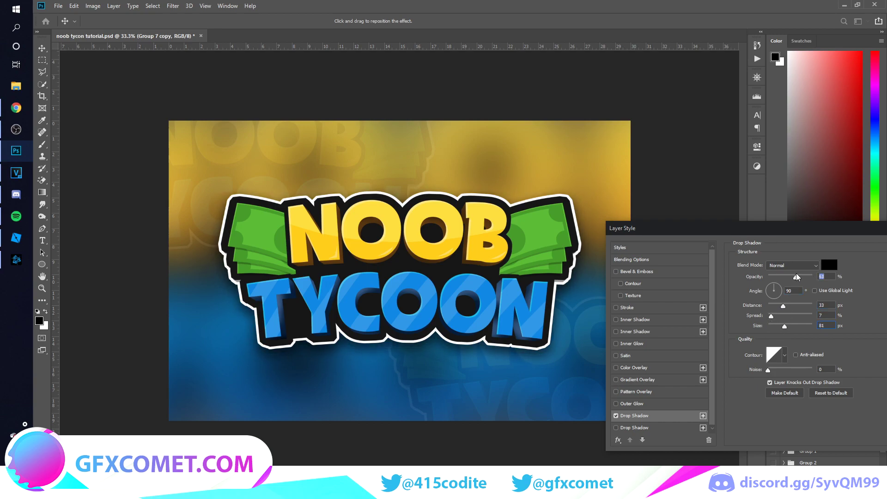
{"action": "key", "text": "Return"}
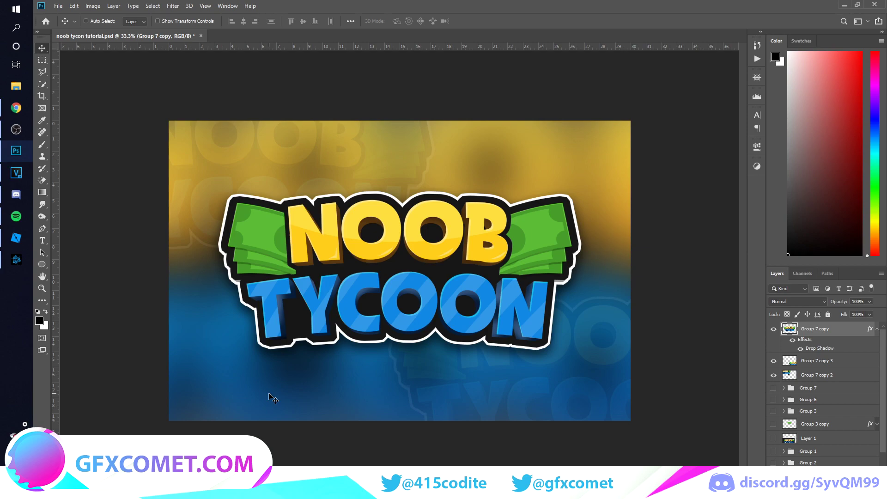